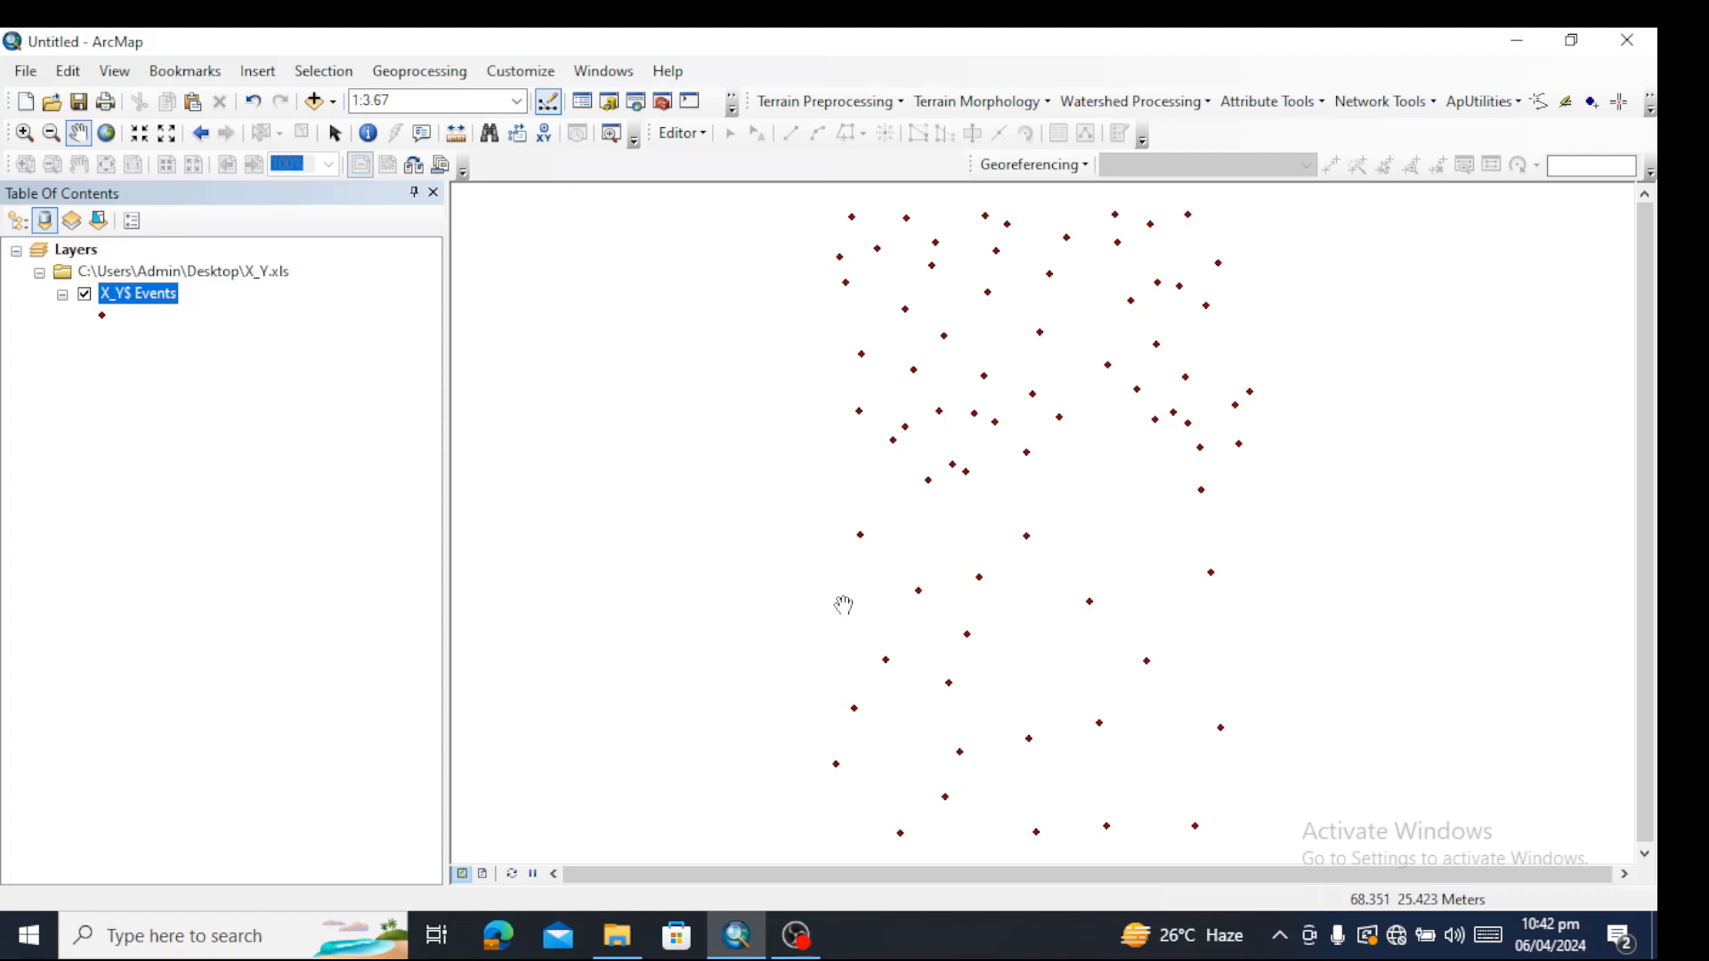
- Examine the attribute table of the X_Y$ Events layer, including its record count, and close it
{"action": "right_click", "coordinate": [130, 302]}
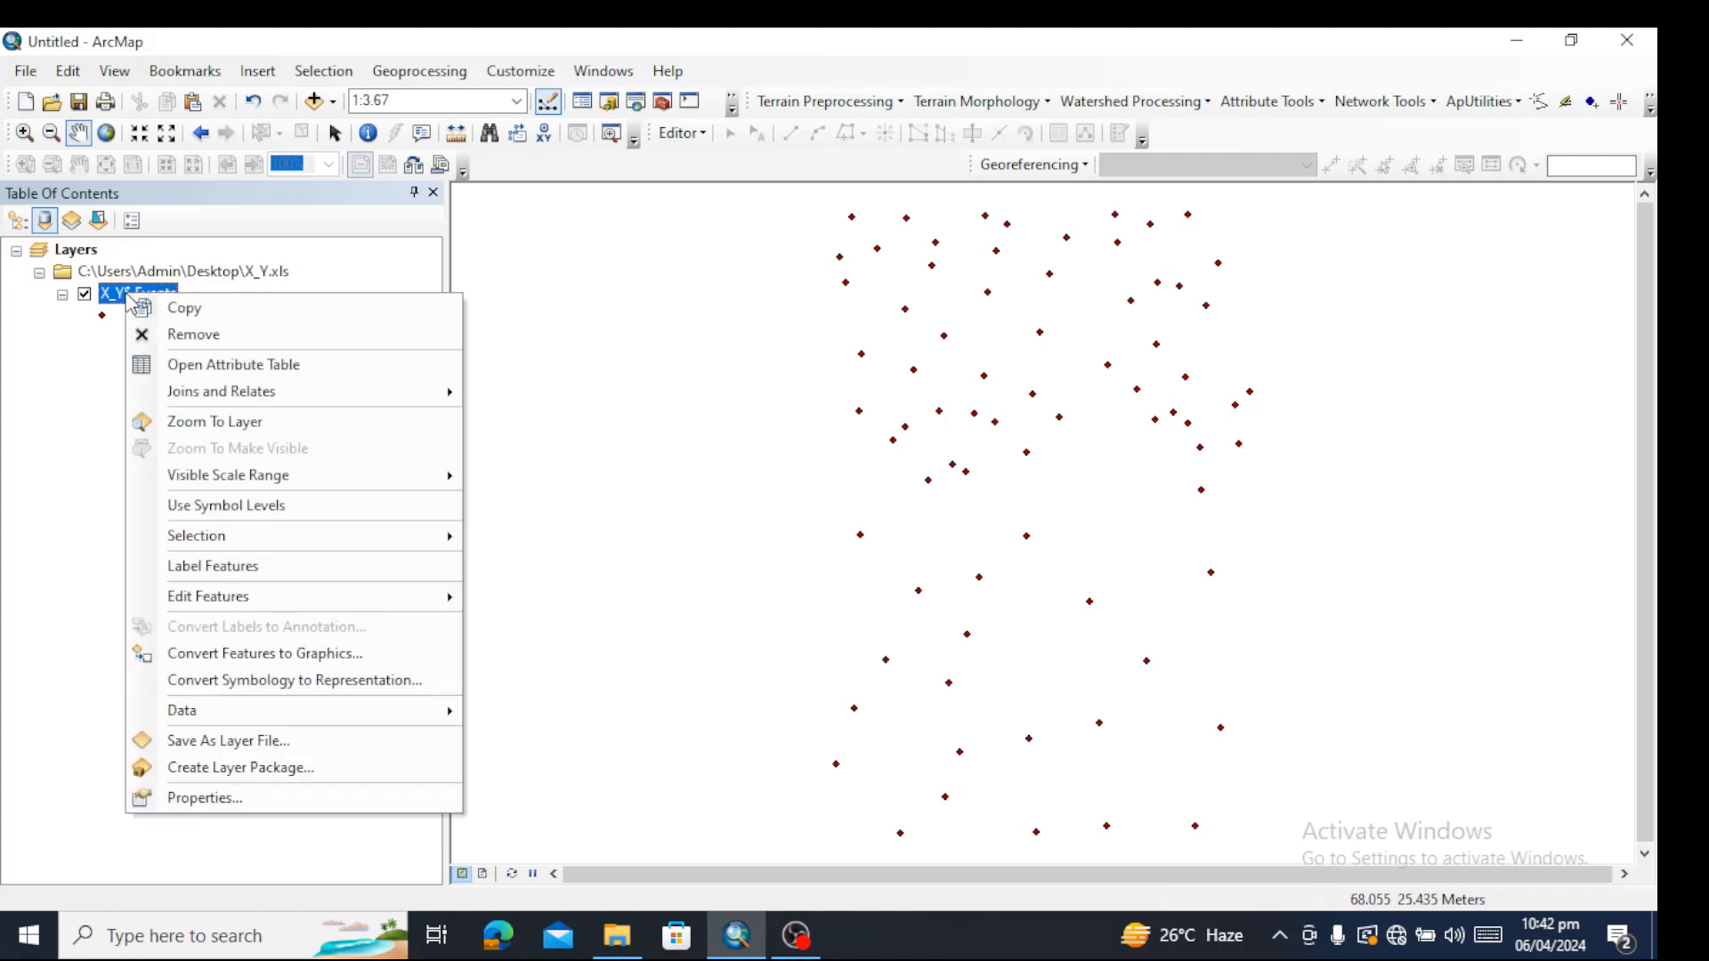
{"action": "left_click", "coordinate": [206, 372]}
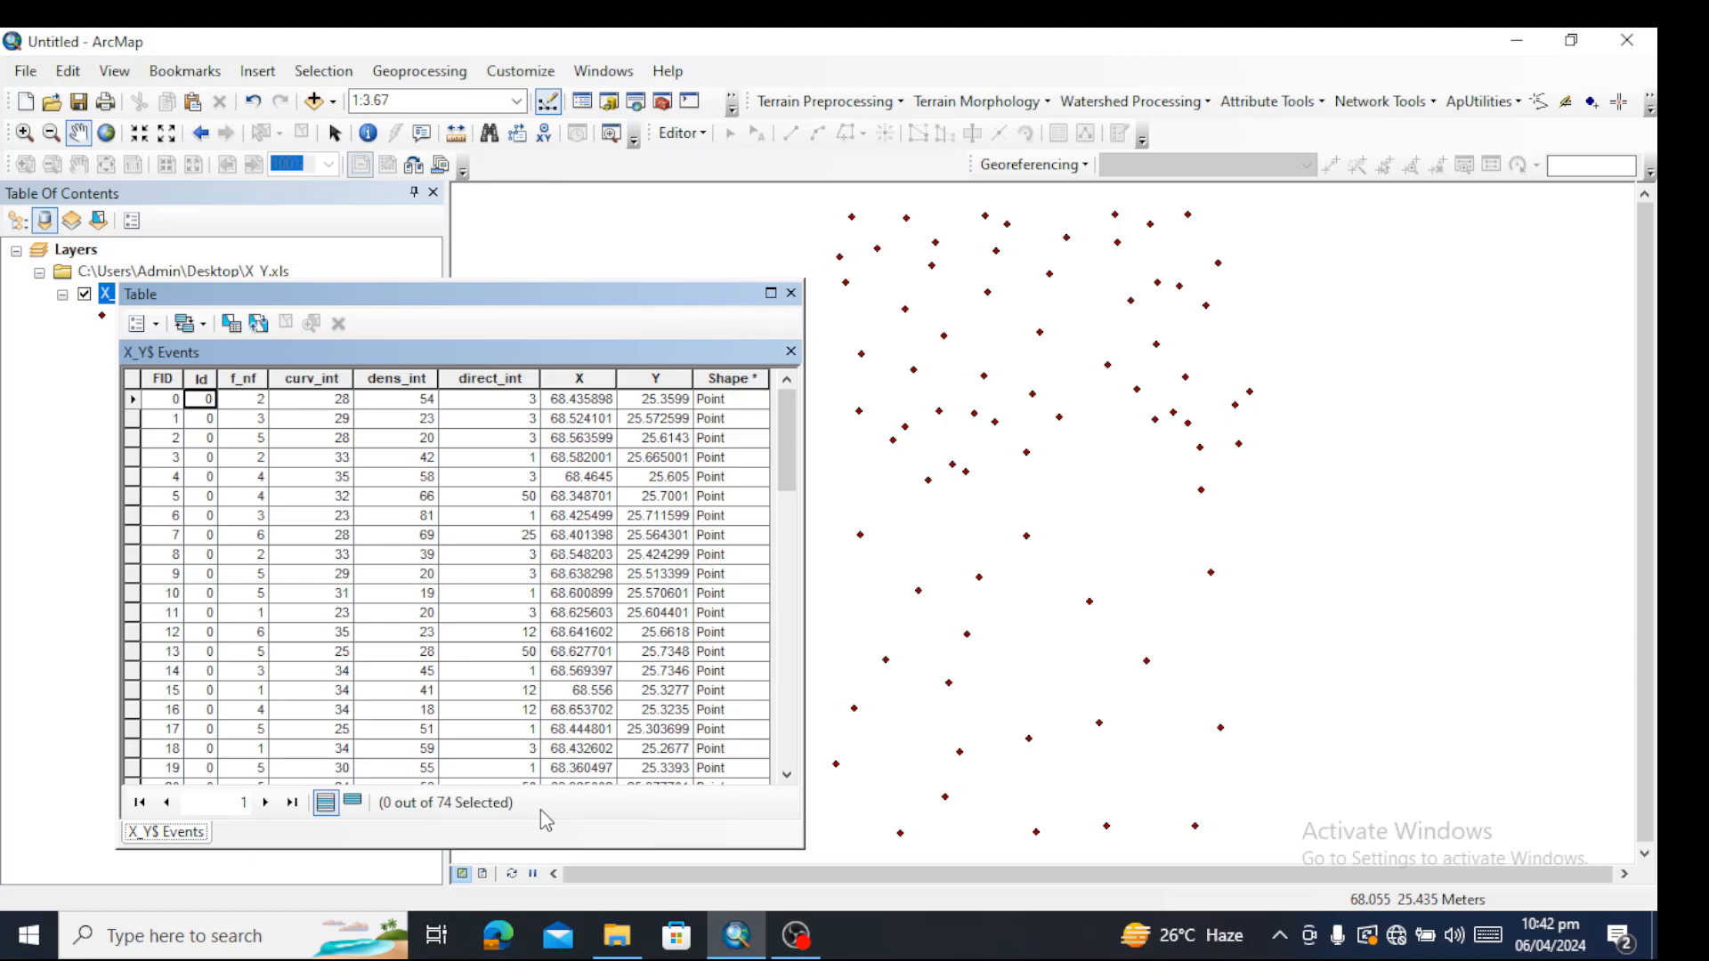
{"action": "left_click", "coordinate": [790, 351]}
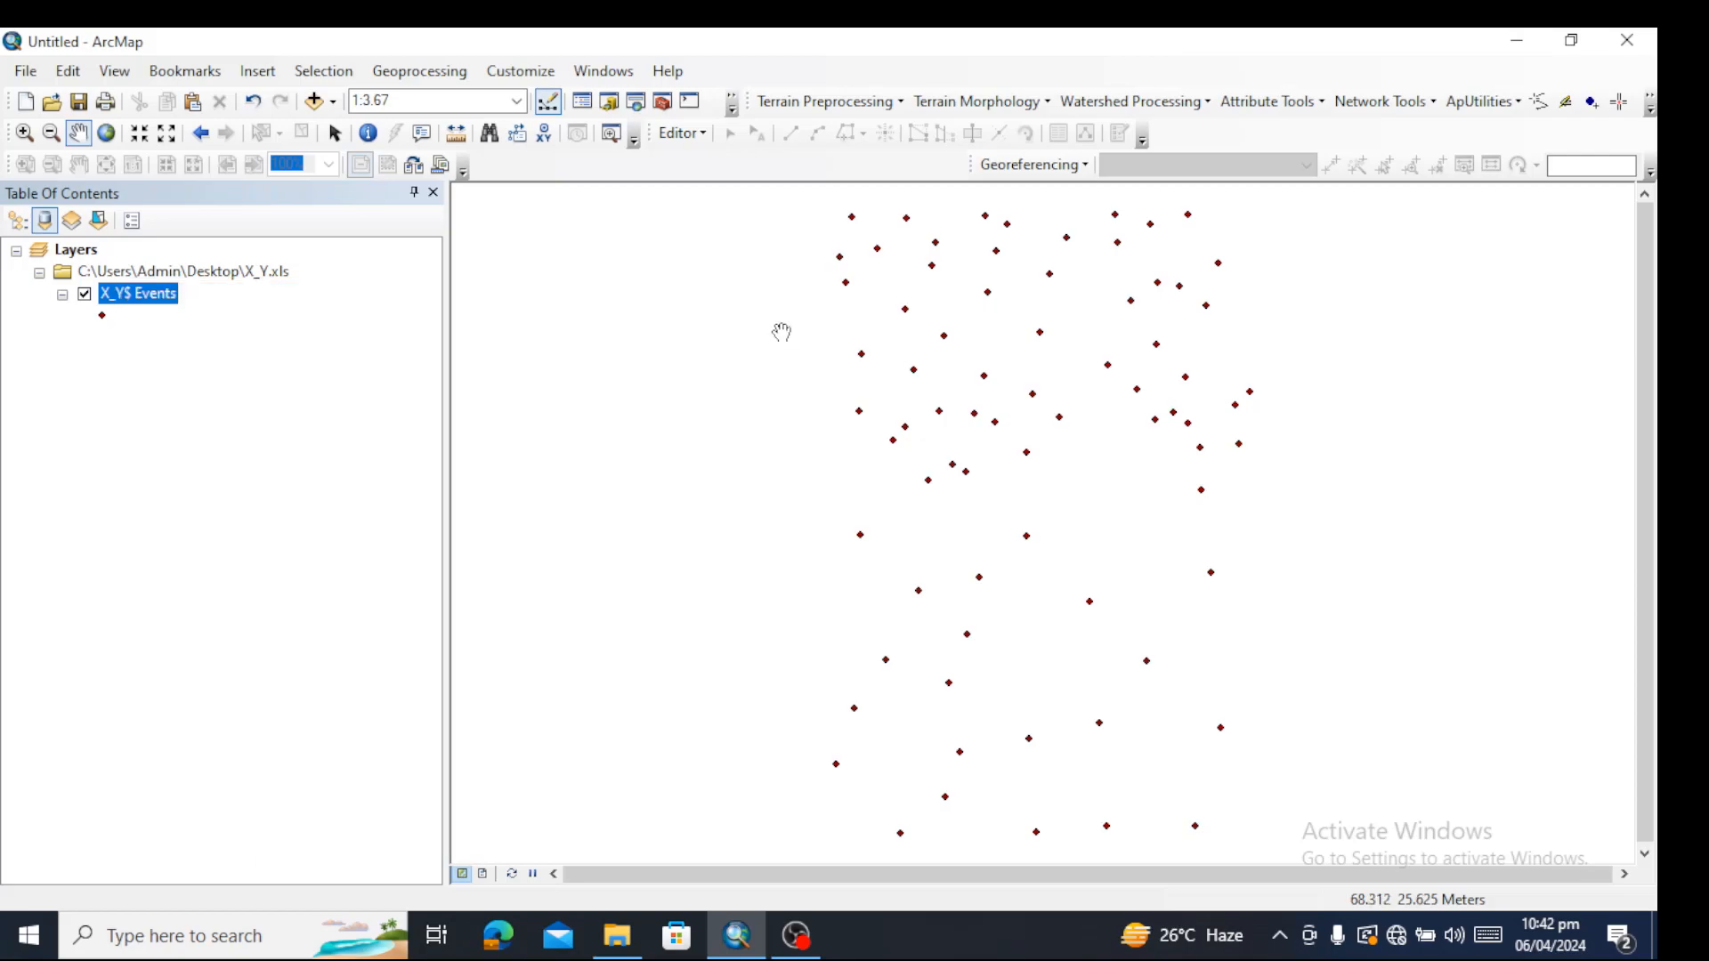
- Search the geoprocessing tools for "subset features" and open the Subset Features tool
{"action": "left_click", "coordinate": [634, 102]}
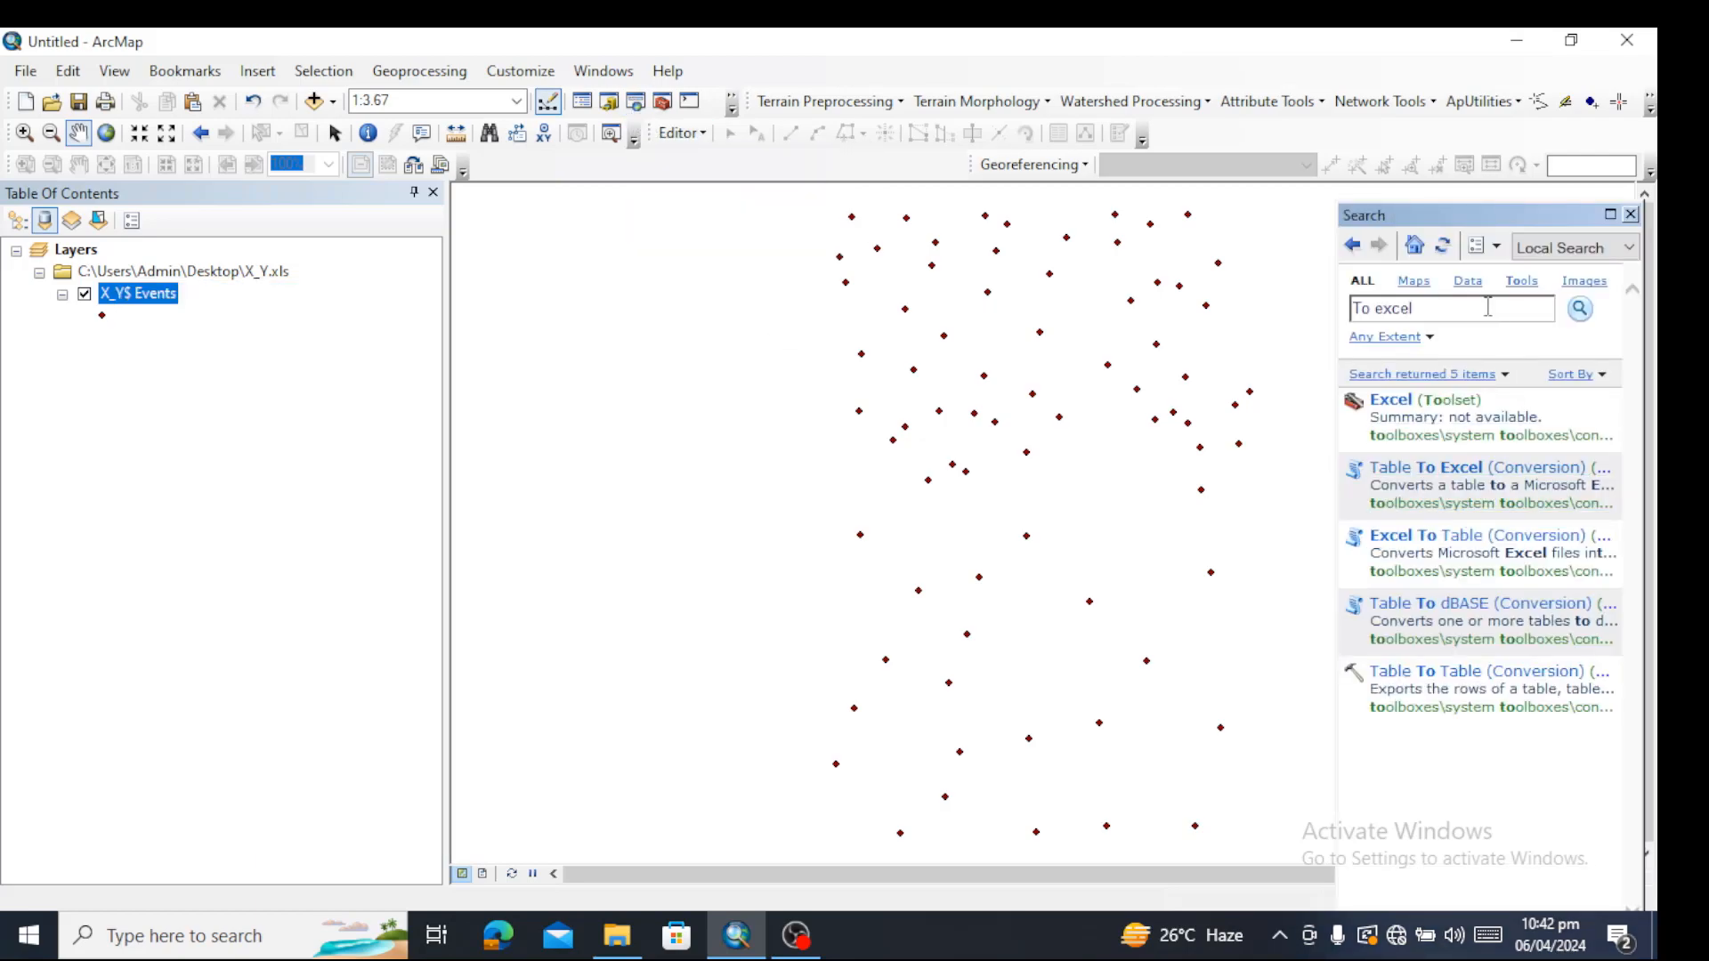
{"action": "double_click", "coordinate": [1388, 308]}
{"action": "left_click_drag", "start_coordinate": [1375, 309], "coordinate": [1346, 317]}
{"action": "type", "text": "subset features"}
{"action": "key", "text": "Return"}
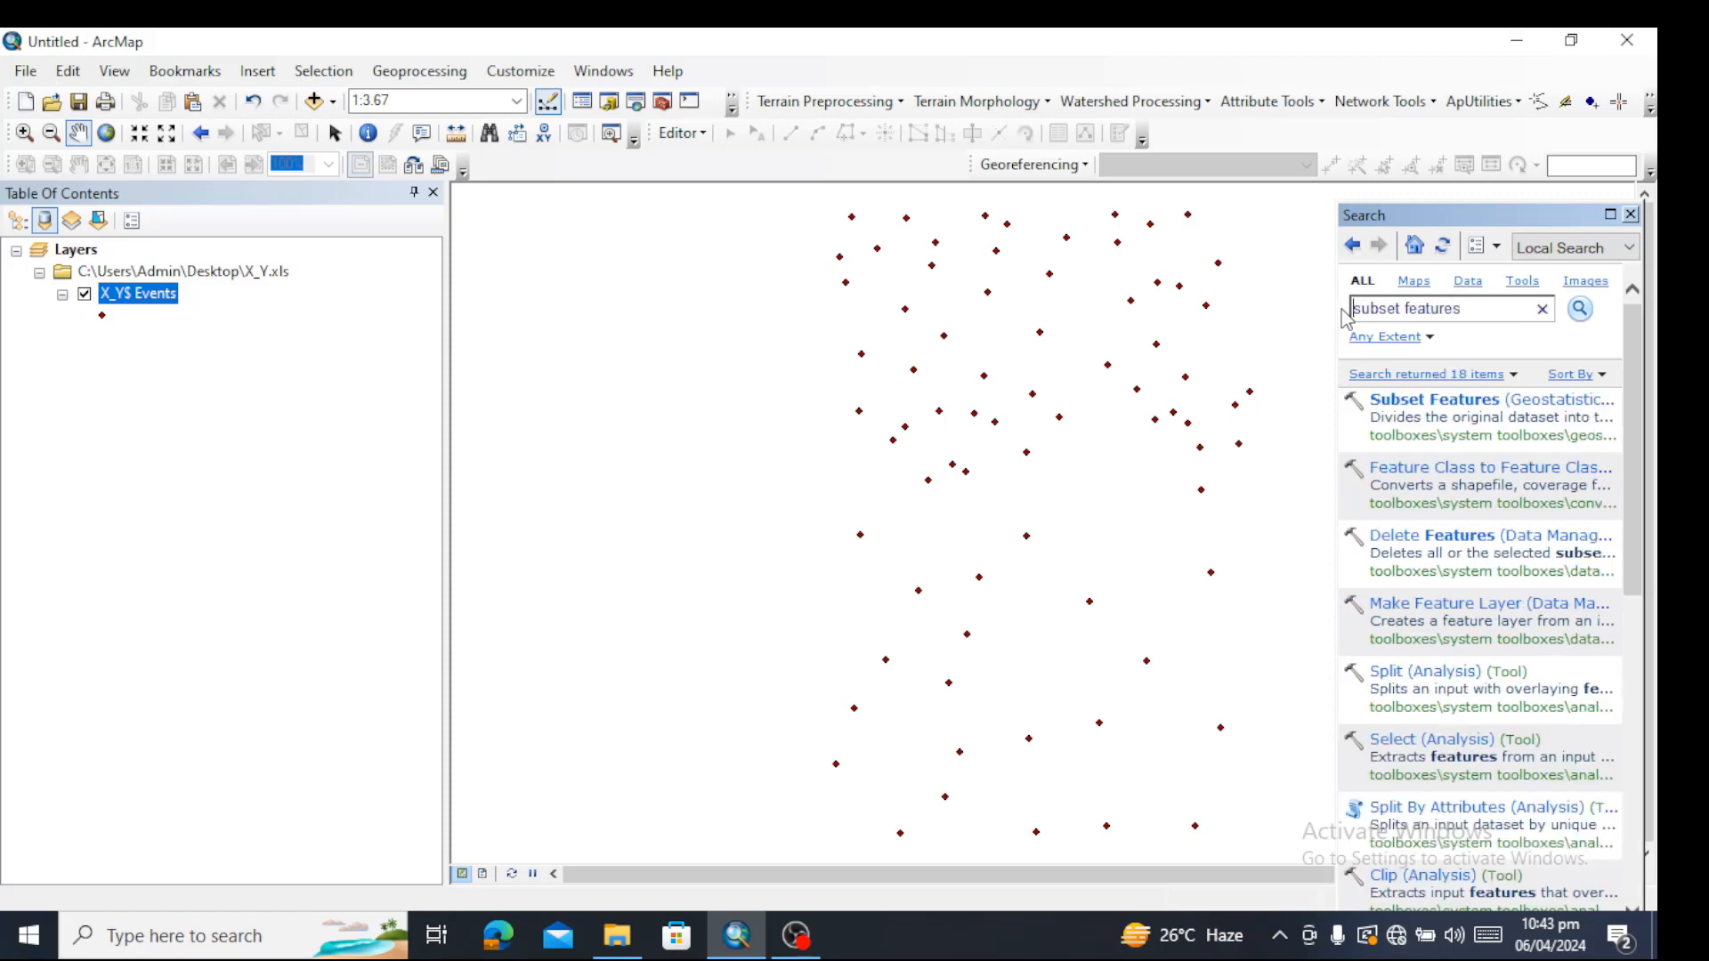
{"action": "left_click", "coordinate": [1452, 399]}
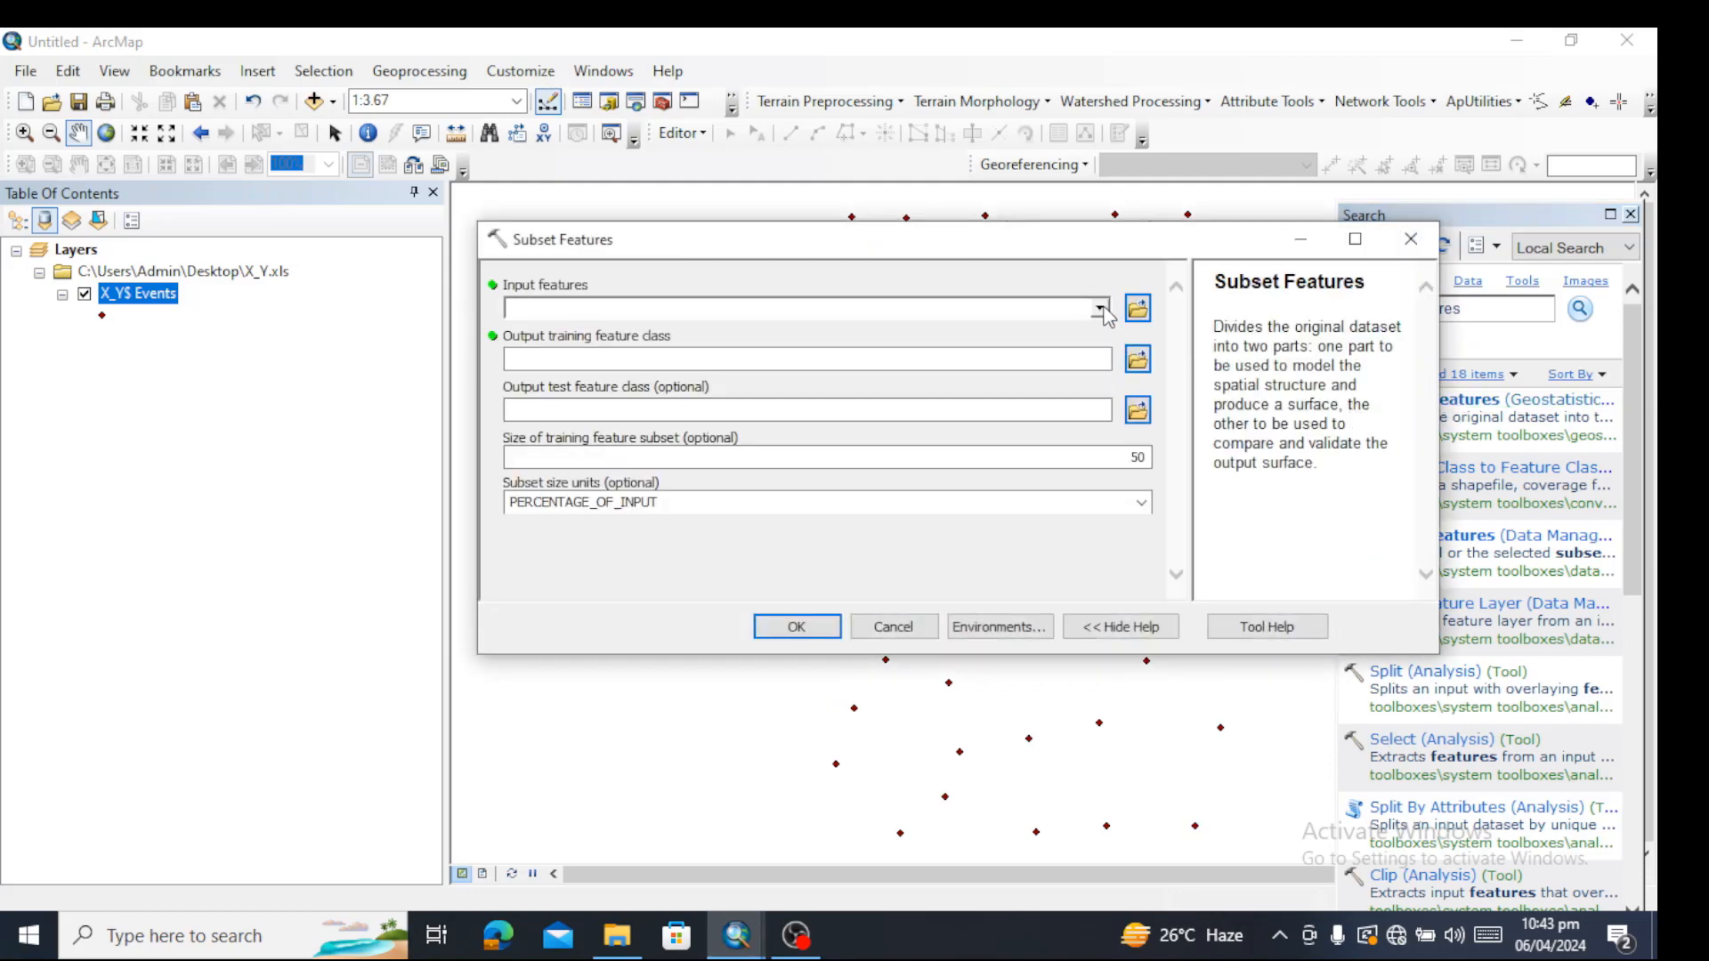
- Choose X_Y$ Events as the input features and name the output training feature class train in Default1.gdb
{"action": "left_click", "coordinate": [1101, 309]}
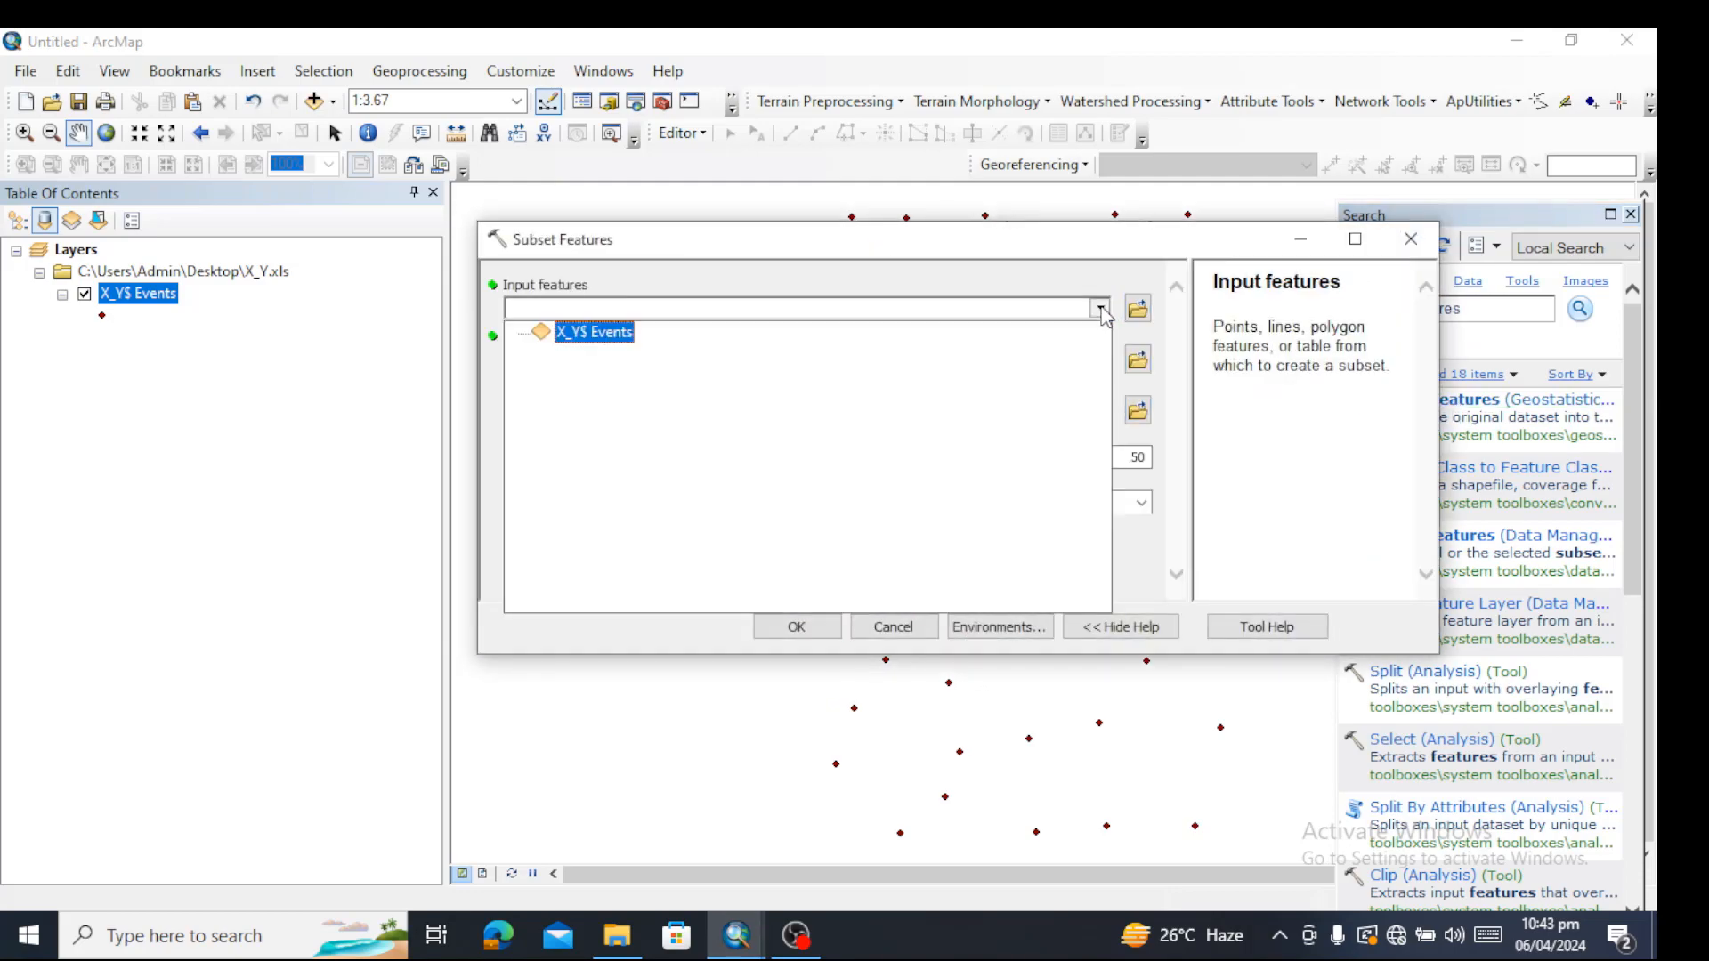
{"action": "left_click", "coordinate": [593, 335]}
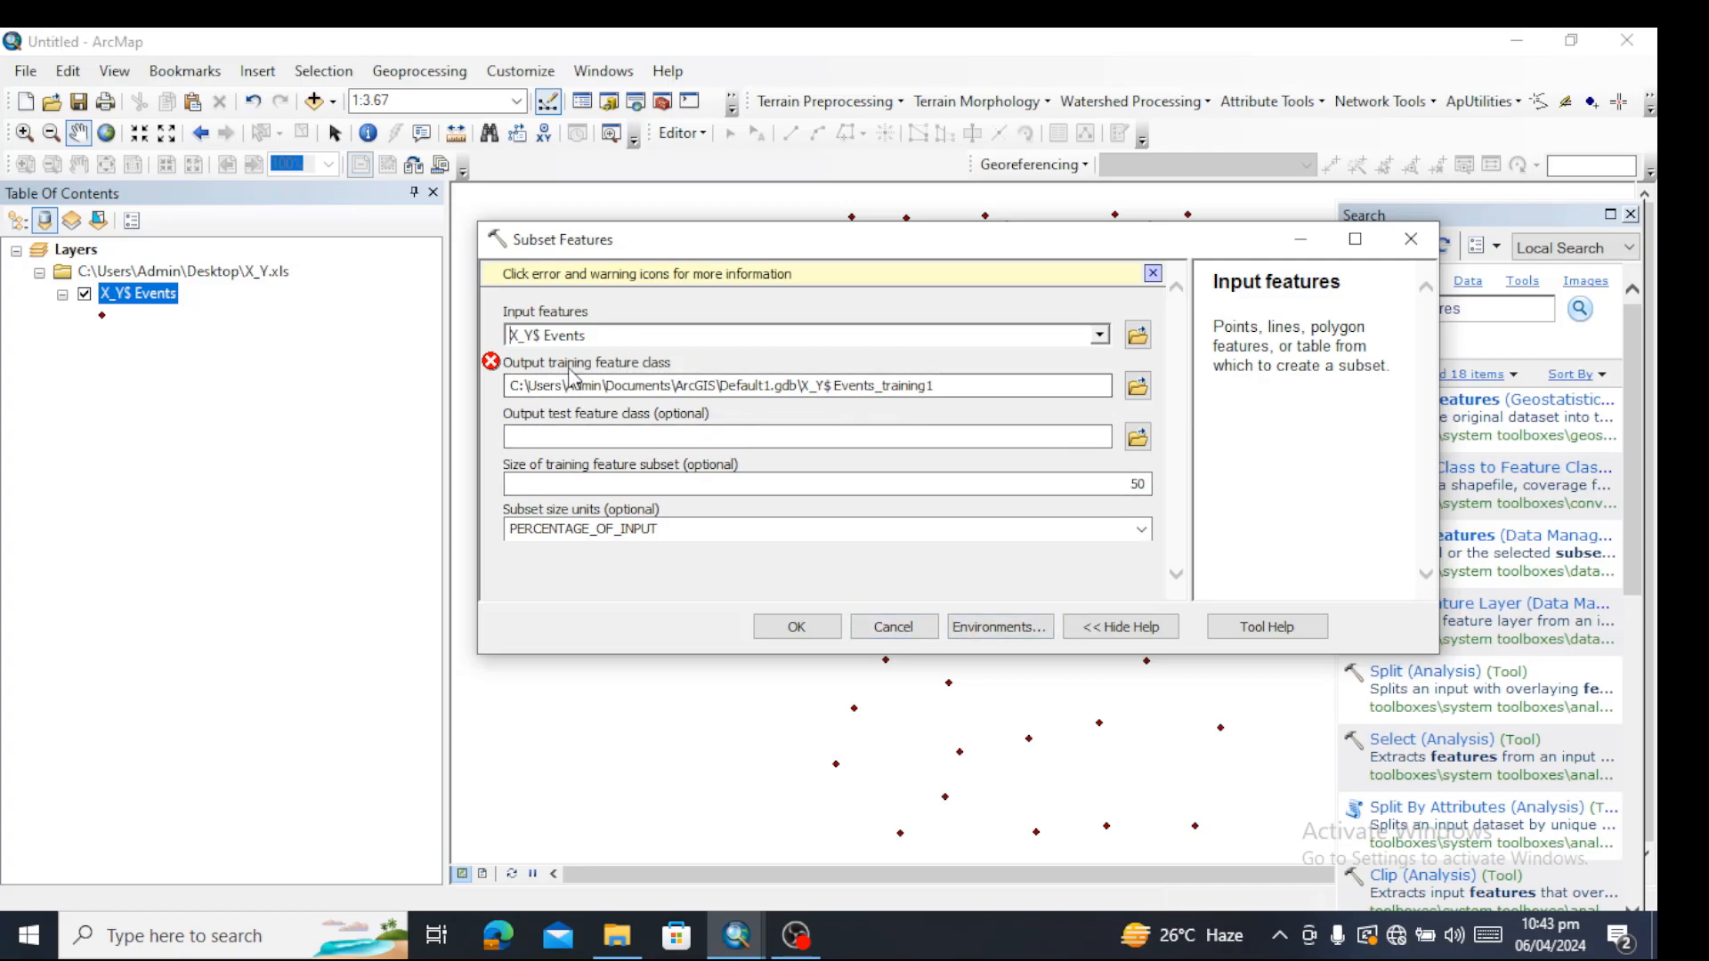
{"action": "left_click", "coordinate": [492, 363]}
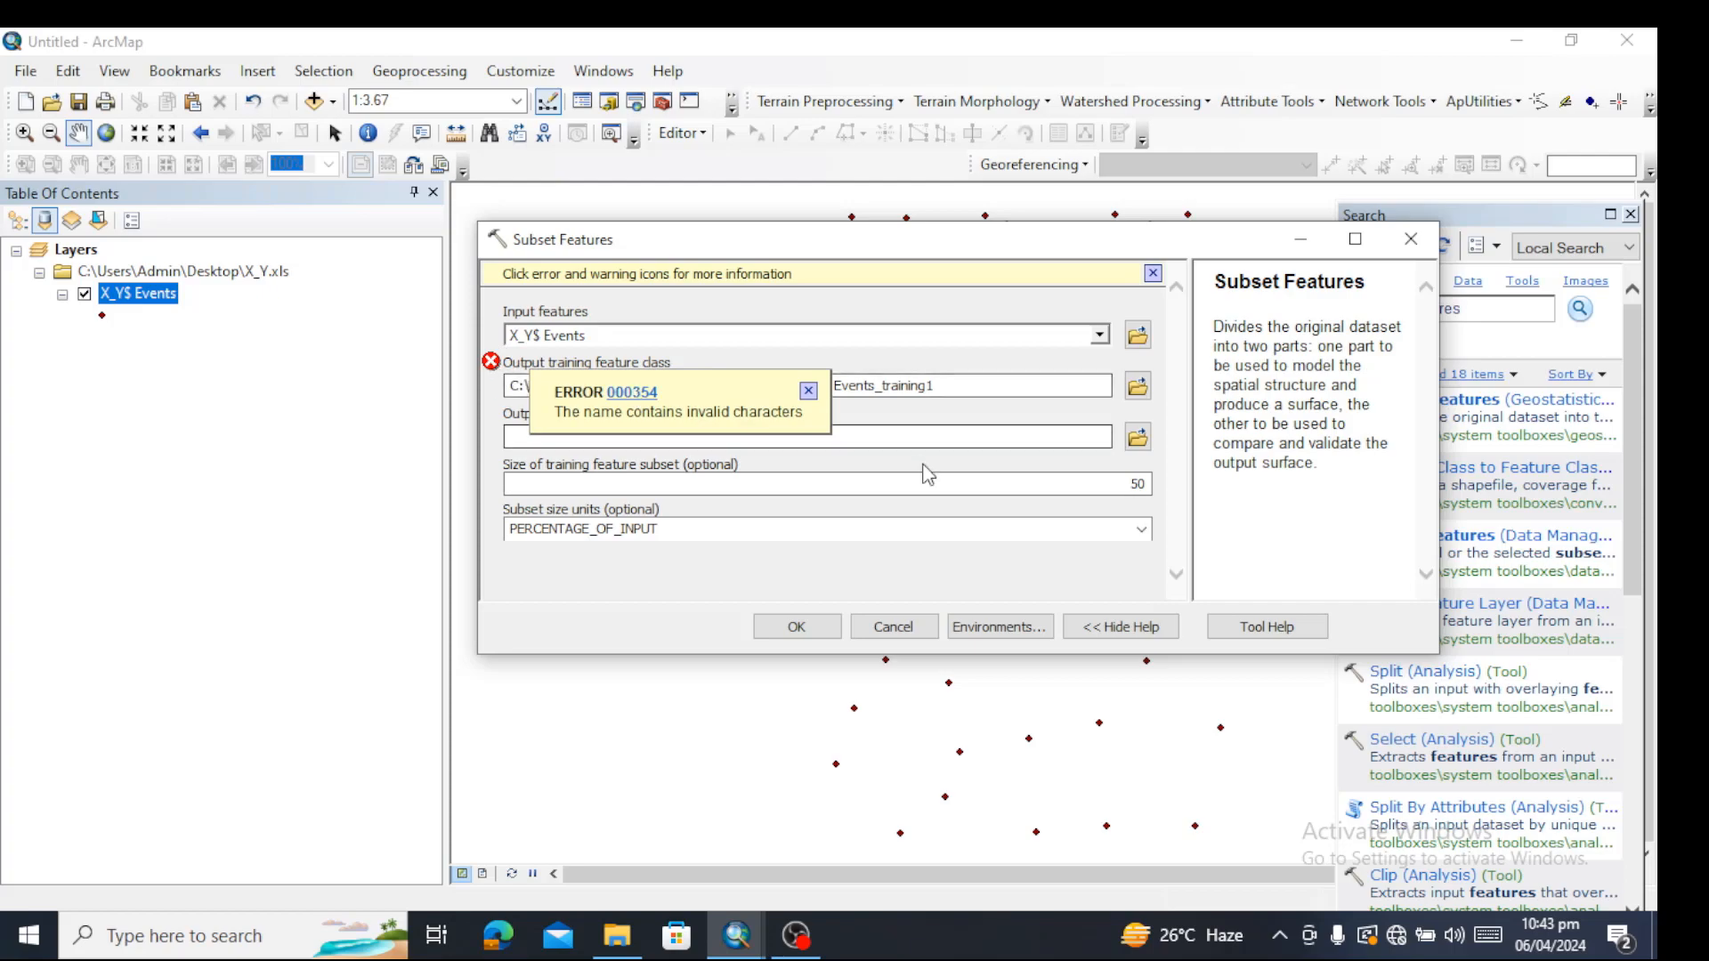
{"action": "left_click", "coordinate": [953, 390]}
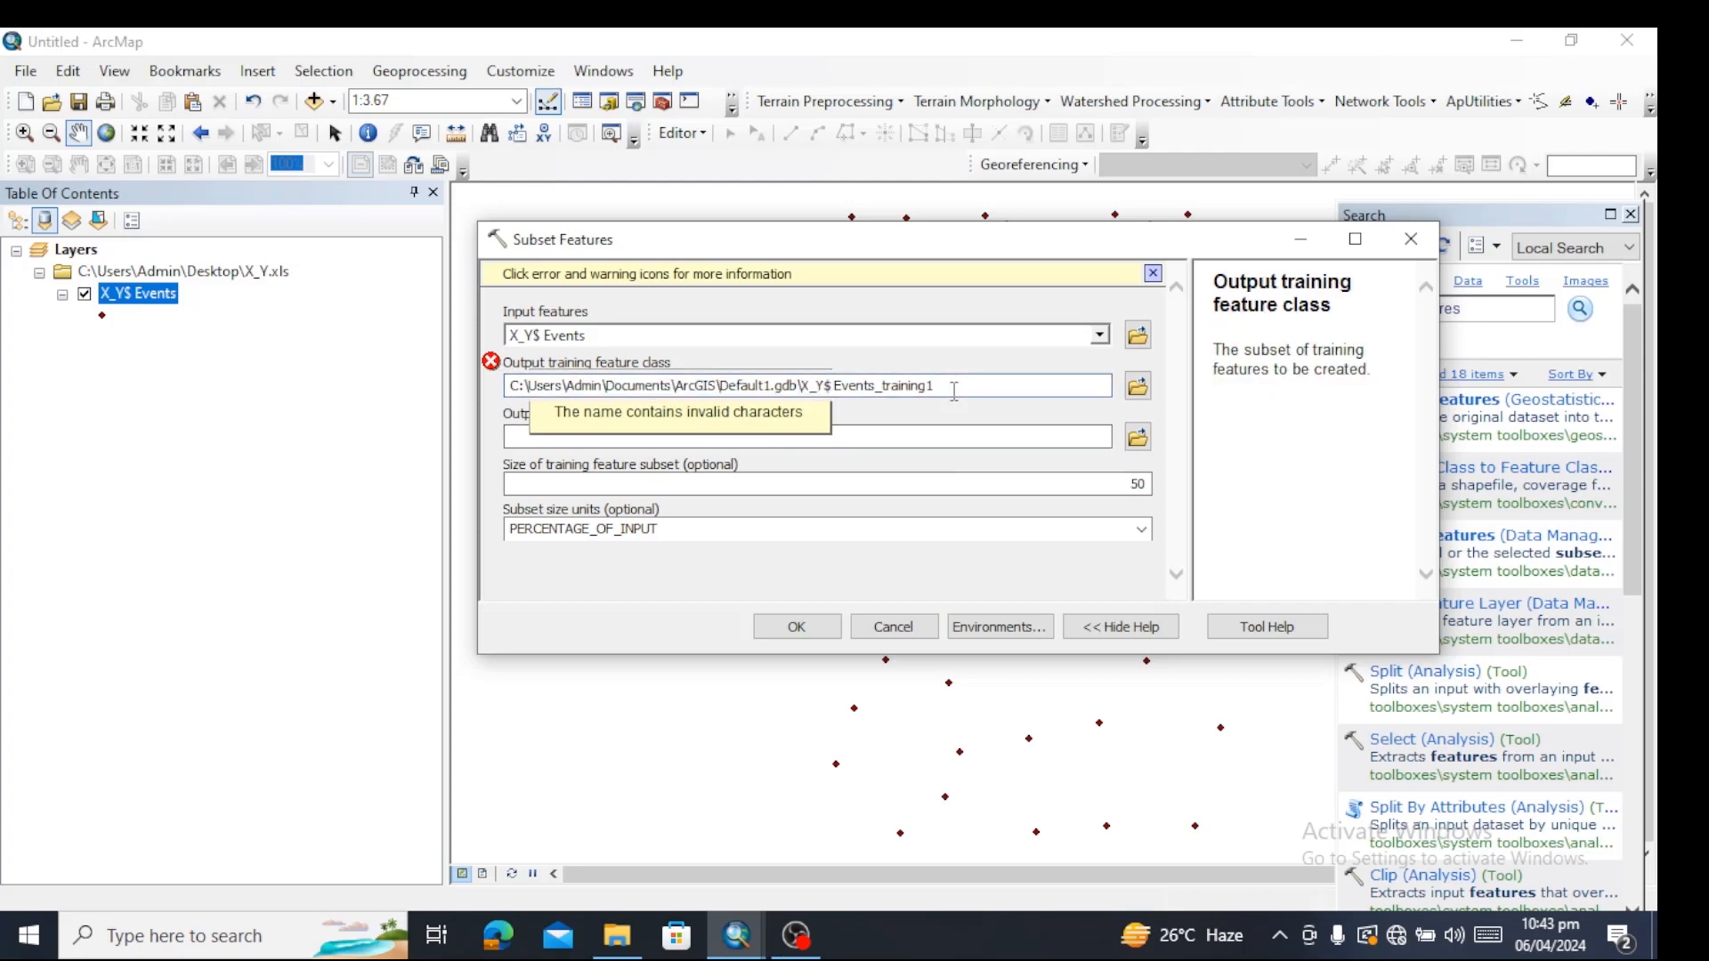
{"action": "key", "text": "BackSpace"}
{"action": "key", "text": "BackSpace"}
{"action": "key", "text": "BackSpace"}
{"action": "key", "text": "BackSpace"}
{"action": "key", "text": "BackSpace"}
{"action": "key", "text": "BackSpace"}
{"action": "key", "text": "BackSpace"}
{"action": "key", "text": "BackSpace"}
{"action": "key", "text": "BackSpace"}
{"action": "key", "text": "BackSpace"}
{"action": "key", "text": "BackSpace"}
{"action": "key", "text": "BackSpace"}
{"action": "key", "text": "BackSpace"}
{"action": "key", "text": "BackSpace"}
{"action": "key", "text": "BackSpace"}
{"action": "key", "text": "BackSpace"}
{"action": "key", "text": "BackSpace"}
{"action": "key", "text": "BackSpace"}
{"action": "key", "text": "BackSpace"}
{"action": "key", "text": "BackSpace"}
{"action": "key", "text": "BackSpace"}
{"action": "type", "text": "traini"}
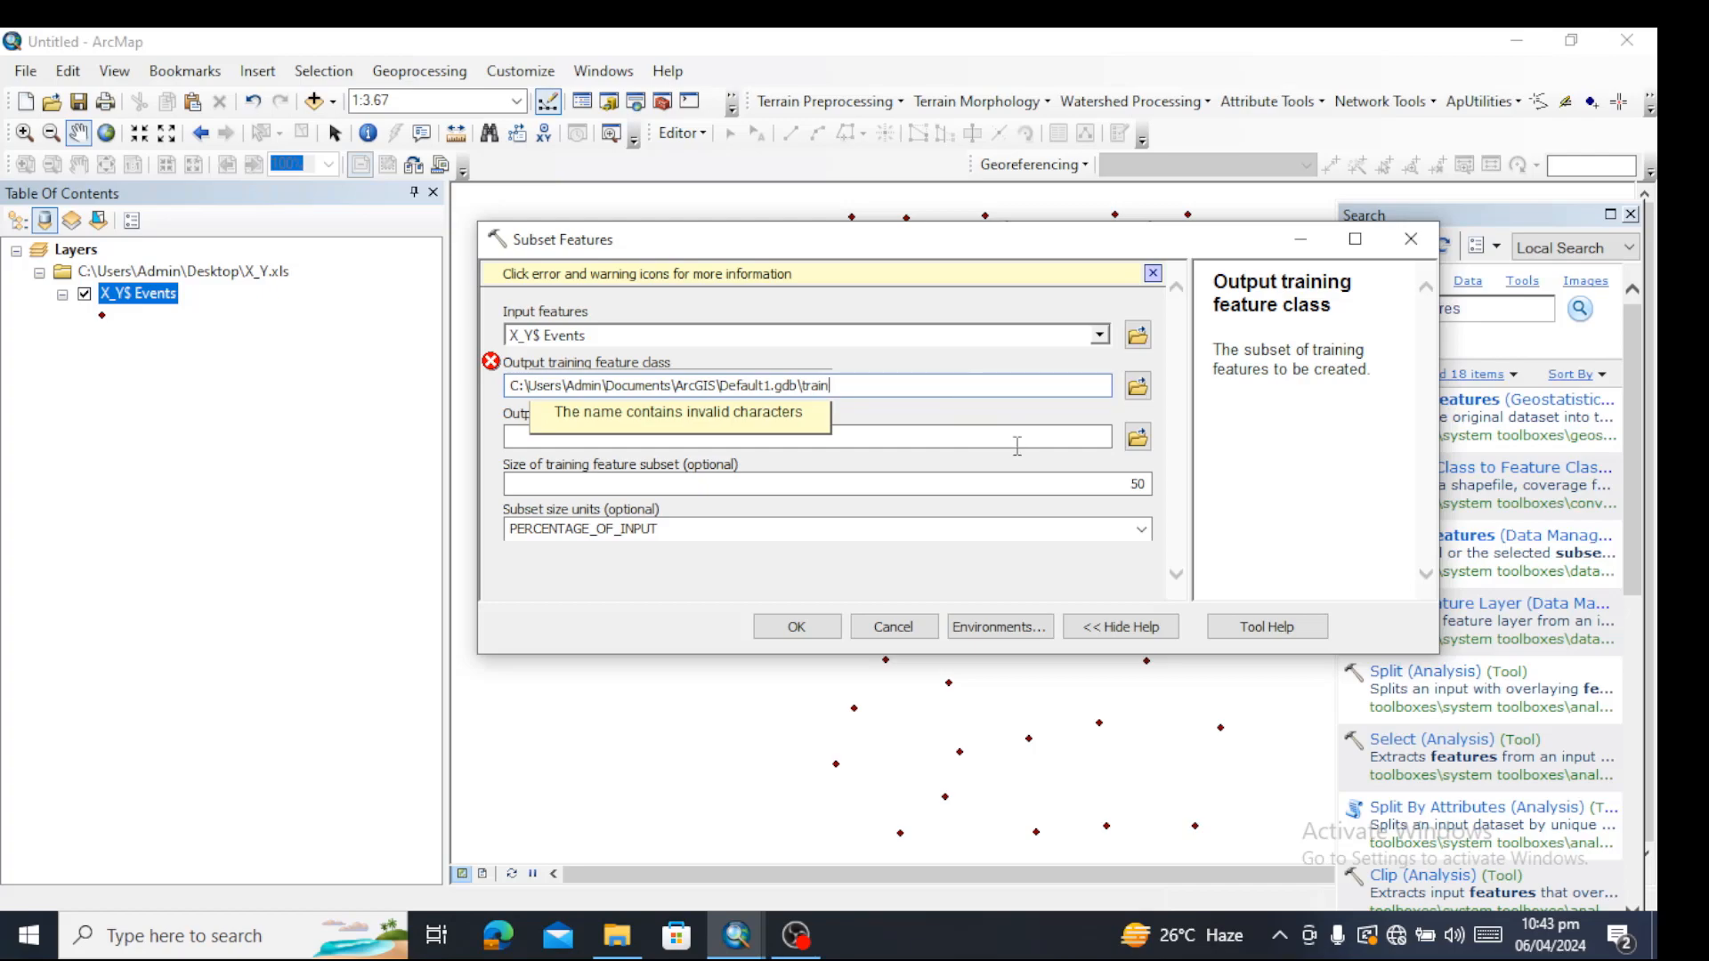
{"action": "left_click", "coordinate": [870, 553]}
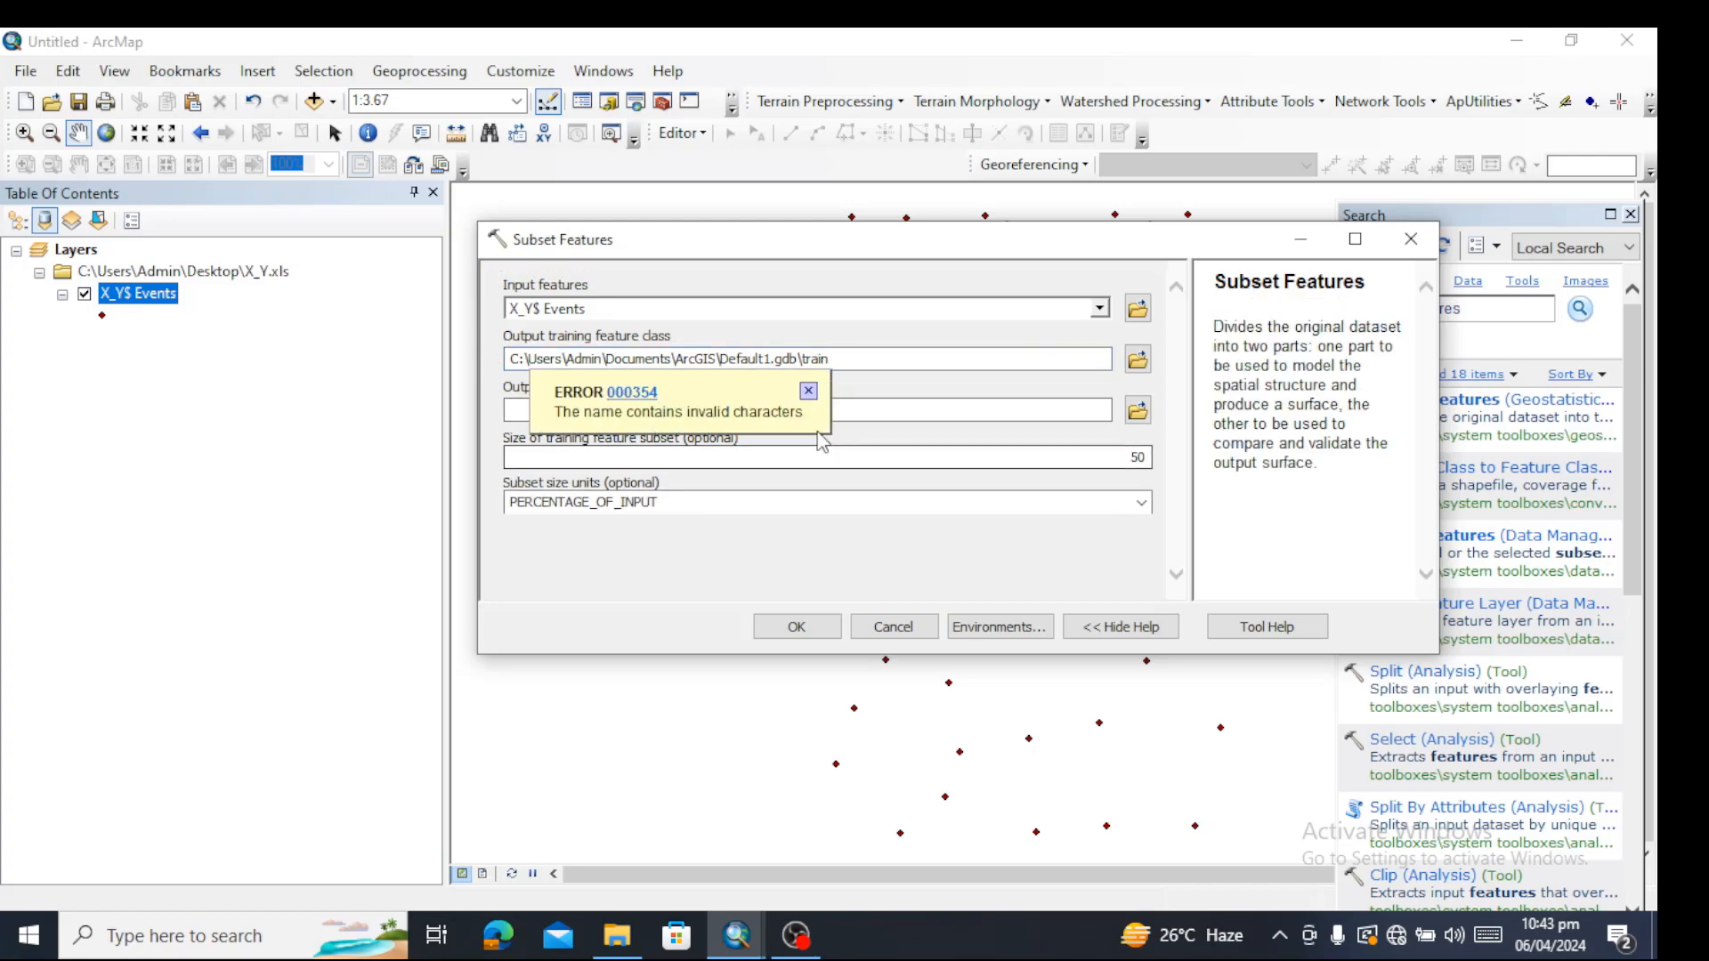
{"action": "left_click", "coordinate": [808, 391]}
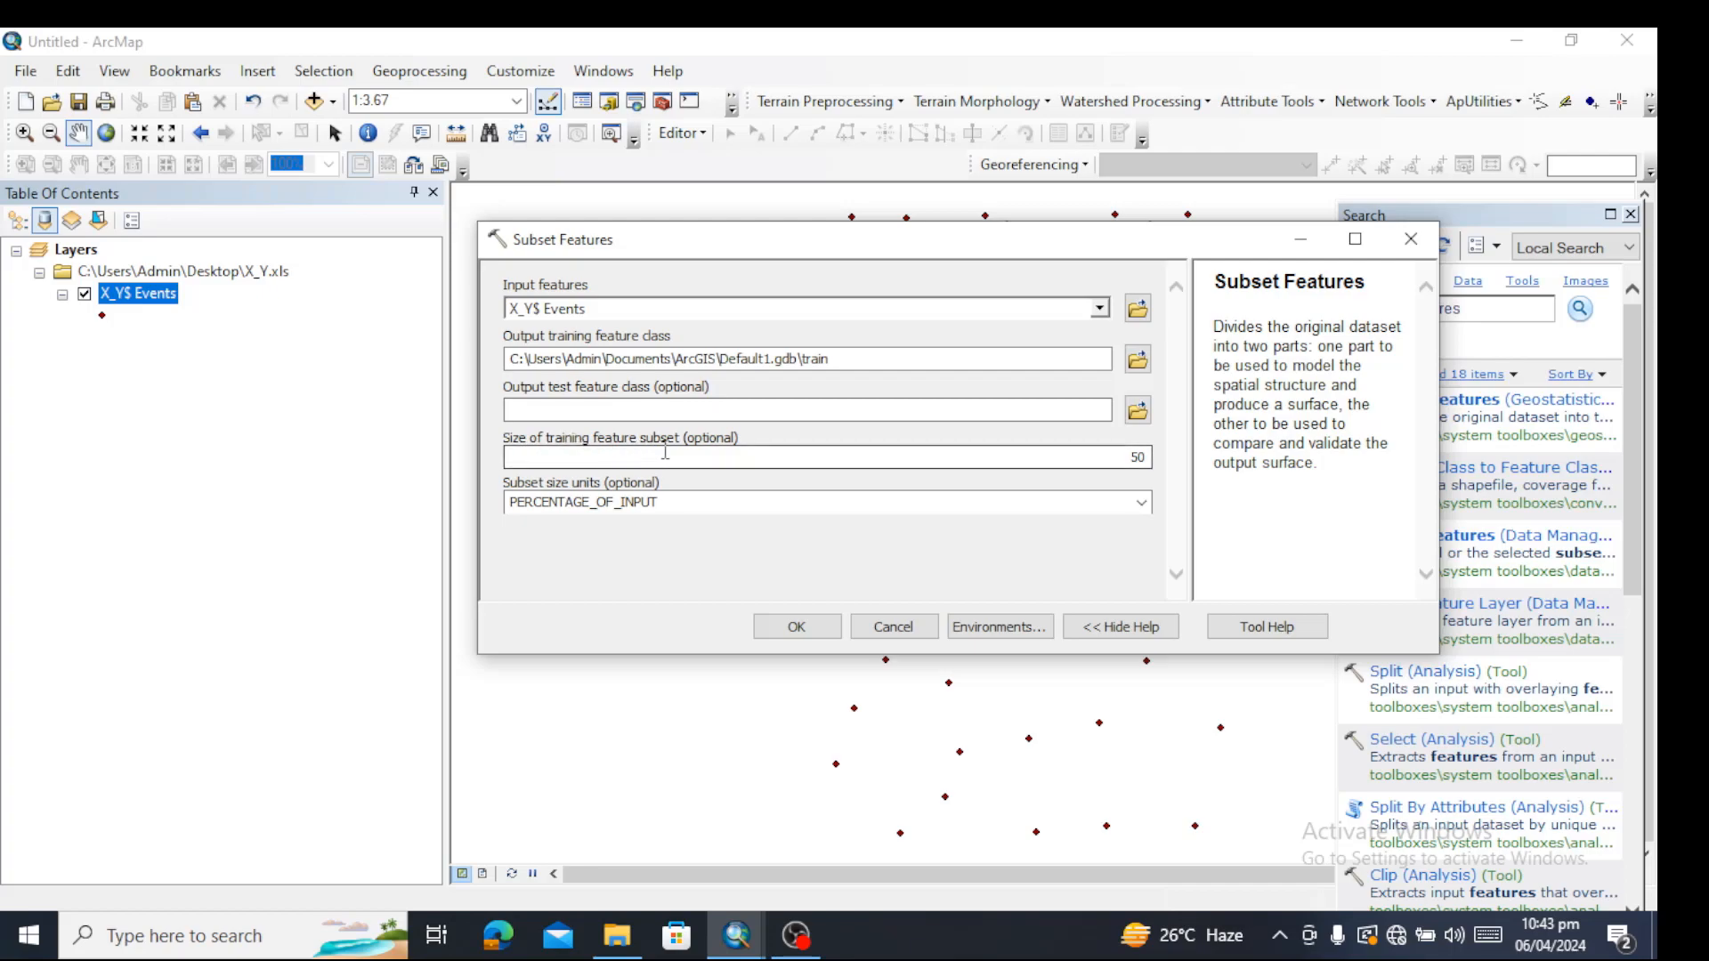
- Set the training feature subset size to 70 percent of the input and run the Subset Features tool
{"action": "left_click_drag", "start_coordinate": [1128, 464], "coordinate": [1149, 462]}
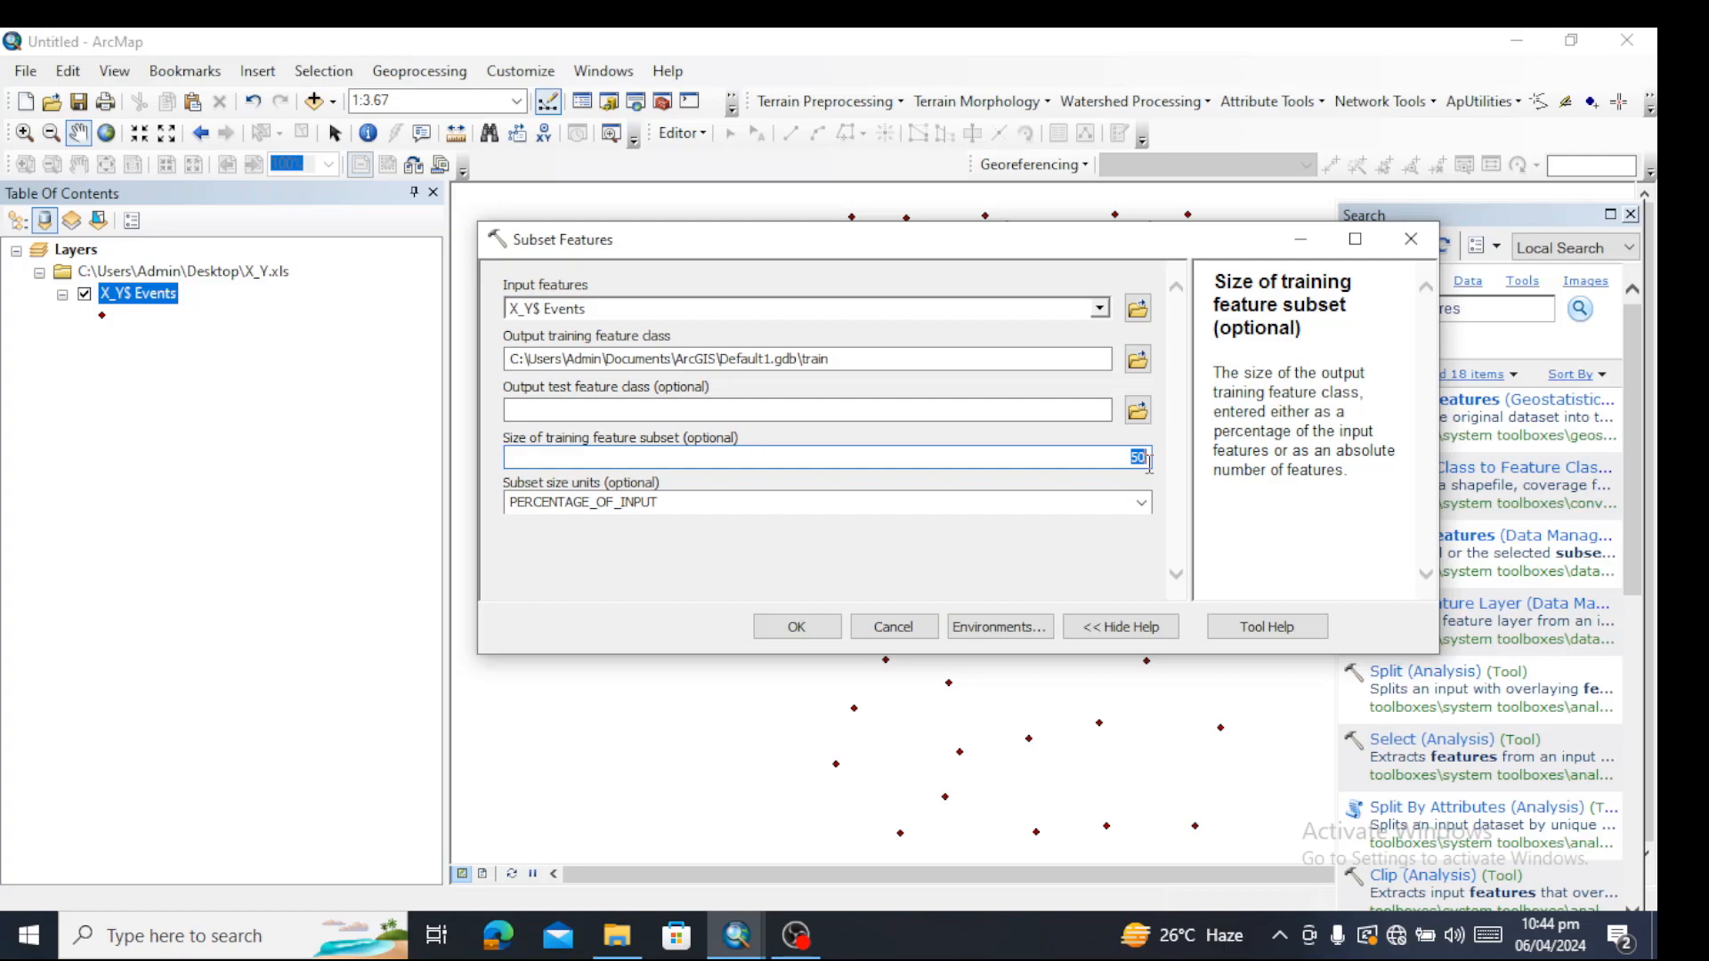
{"action": "type", "text": "70"}
{"action": "left_click", "coordinate": [813, 635]}
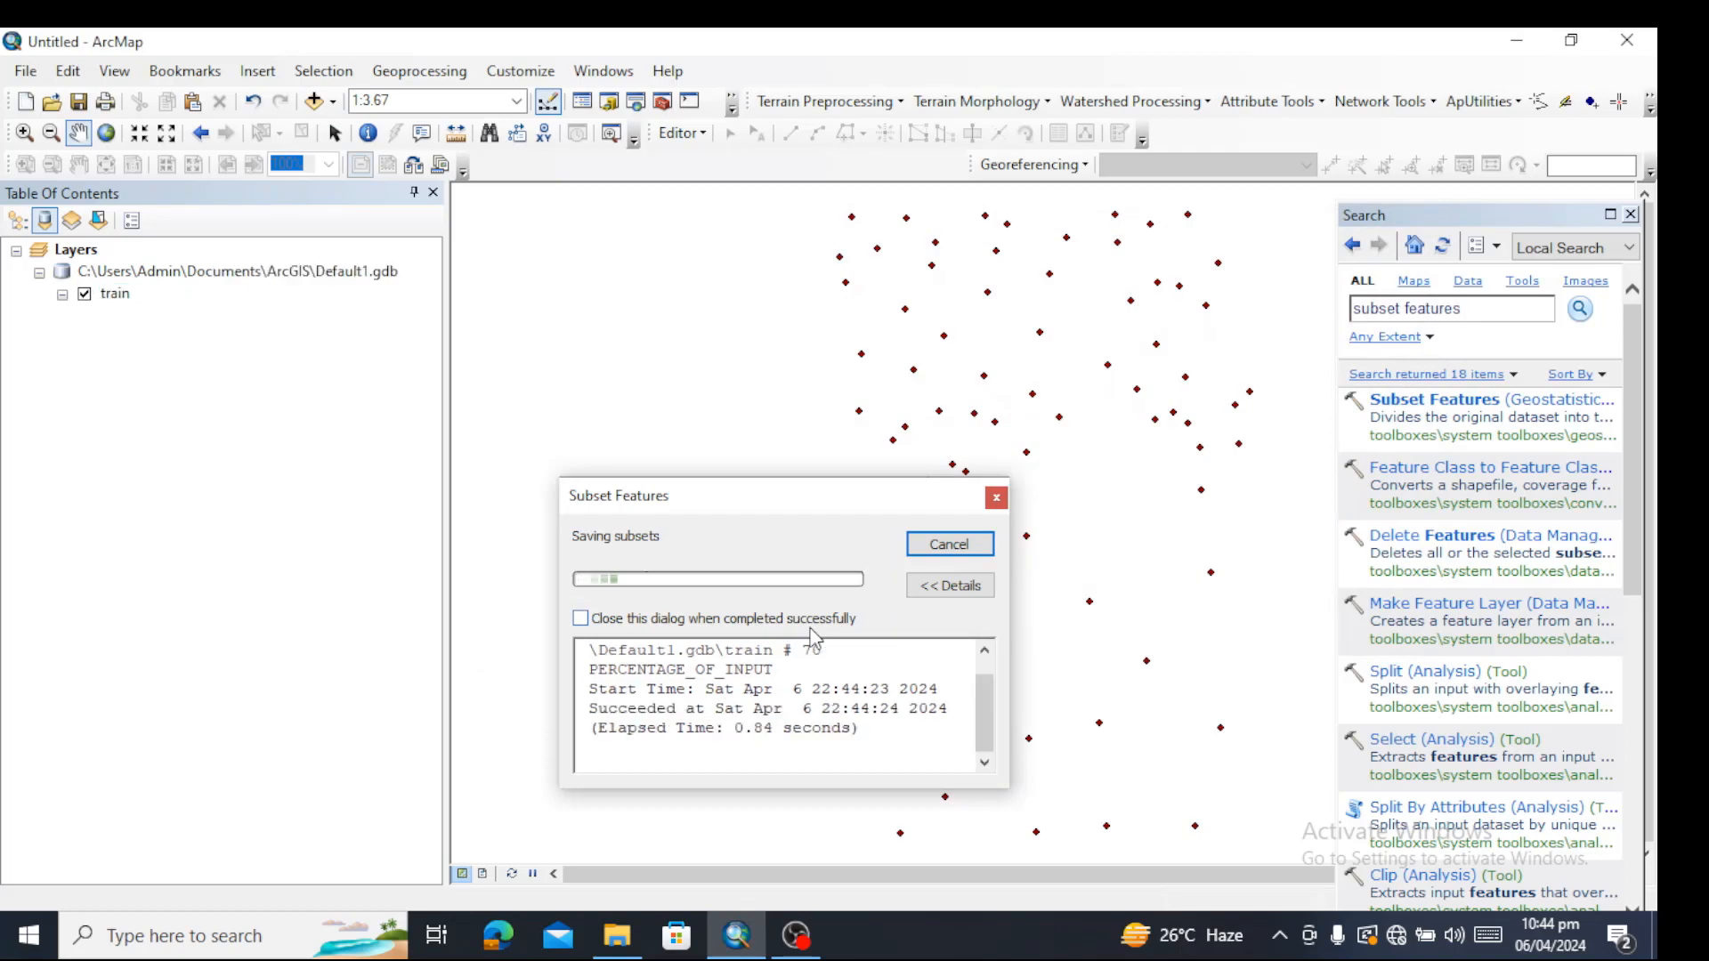
{"action": "left_click", "coordinate": [947, 545]}
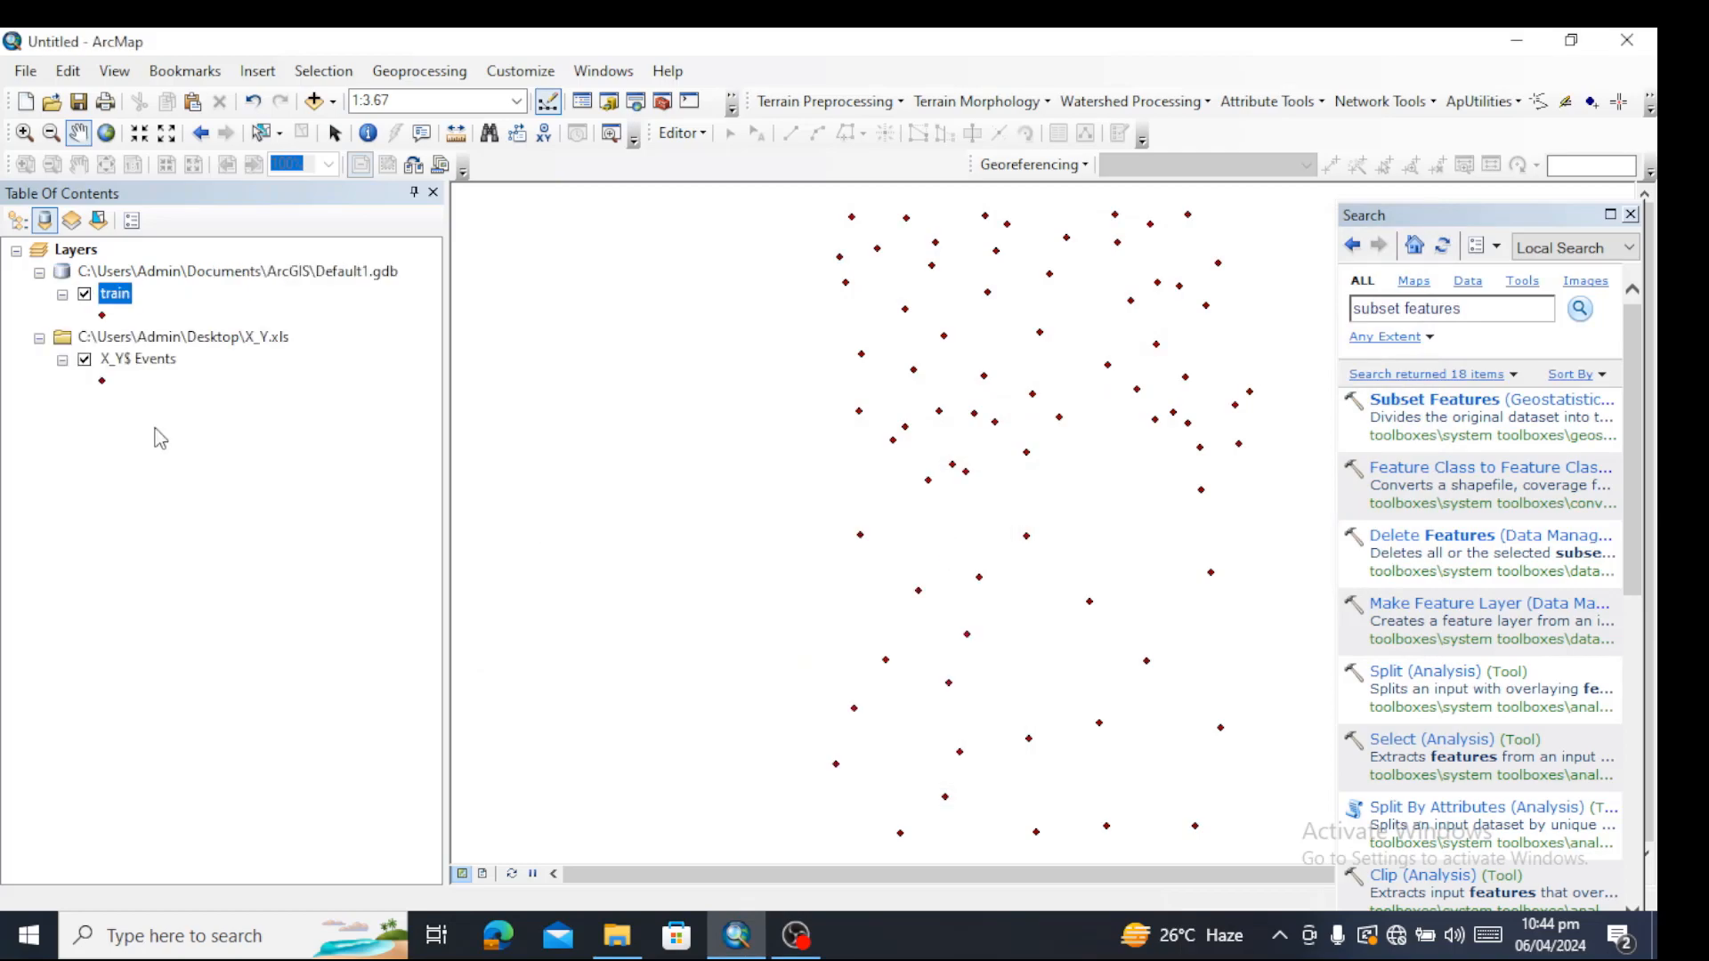
- Hide the X_Y$ Events layer and zoom the map to the train layer
{"action": "left_click", "coordinate": [84, 359]}
{"action": "left_click", "coordinate": [113, 361]}
{"action": "right_click", "coordinate": [112, 367]}
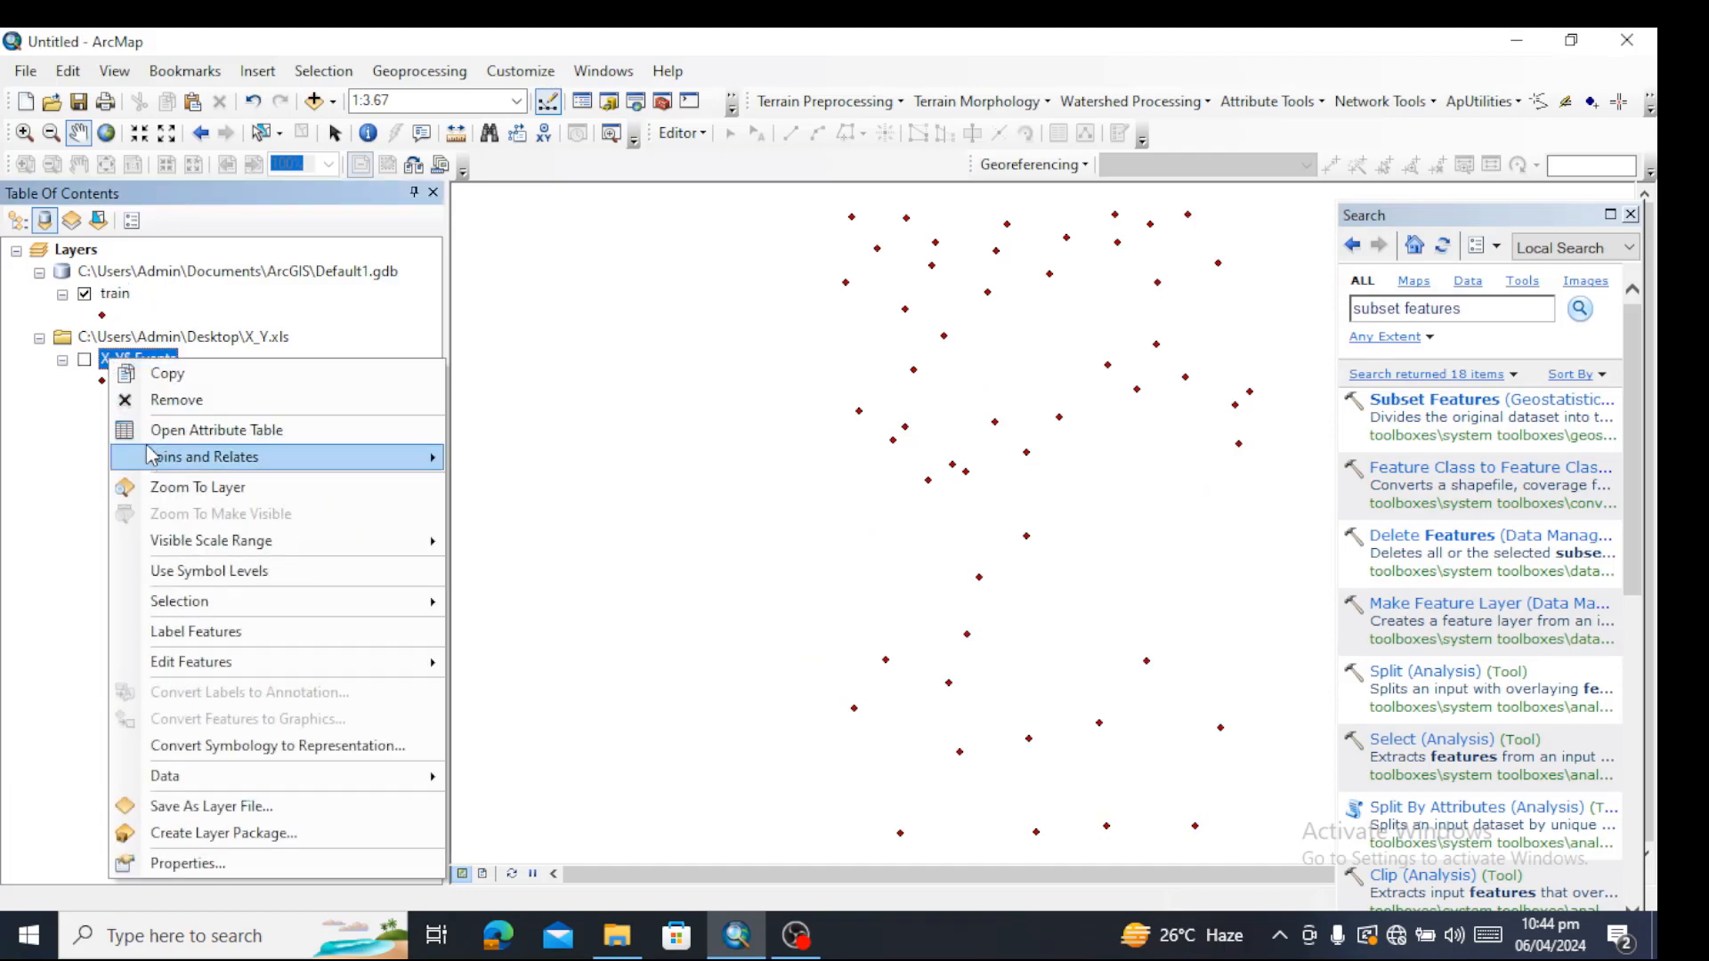
{"action": "left_click", "coordinate": [115, 295]}
{"action": "right_click", "coordinate": [115, 294]}
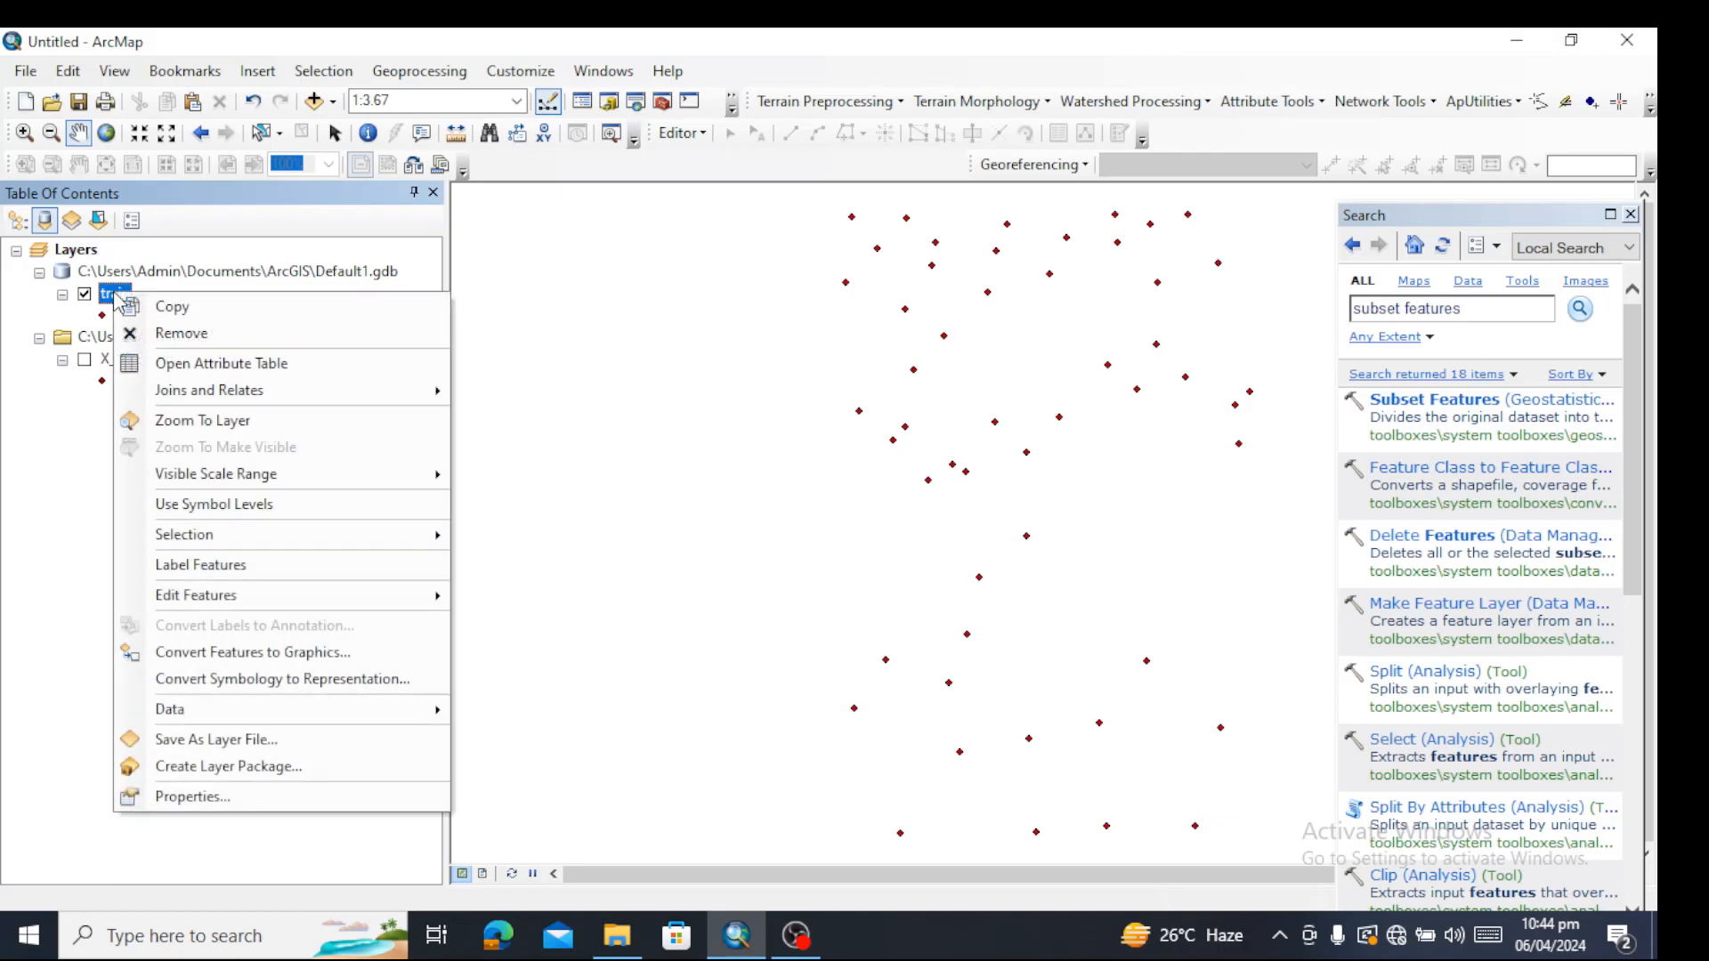
{"action": "left_click", "coordinate": [175, 422]}
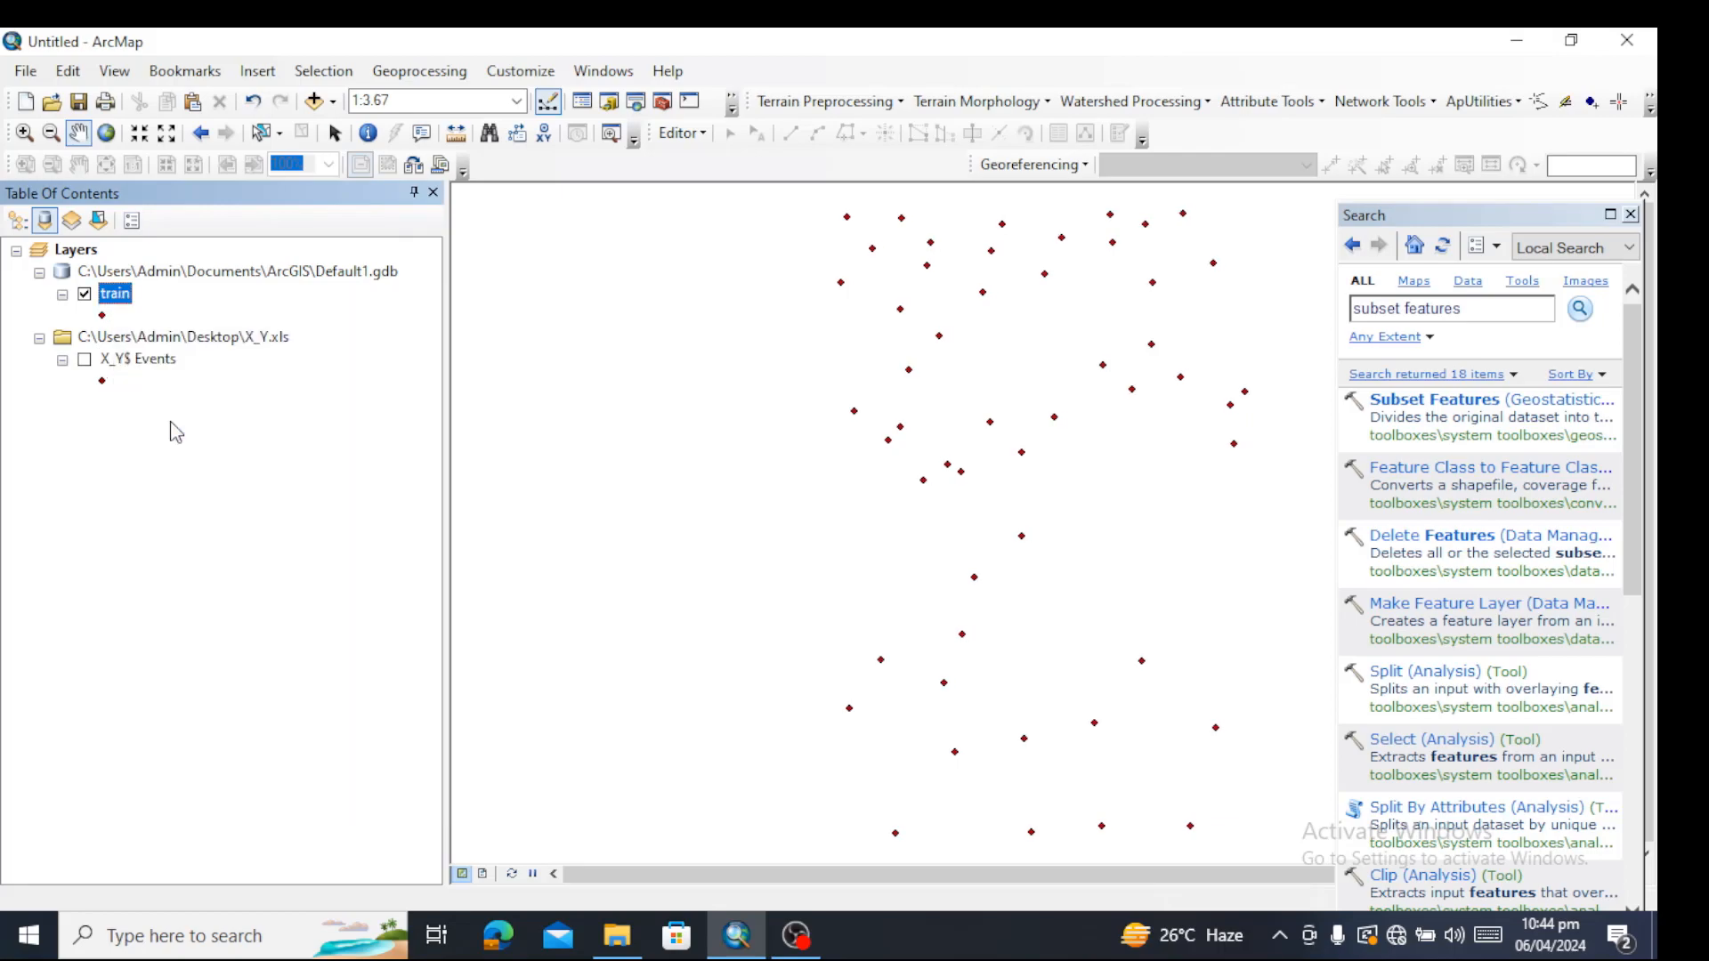
- Inspect the train layer's attribute table, selecting the records from the second row through the last, and close it
{"action": "right_click", "coordinate": [112, 296]}
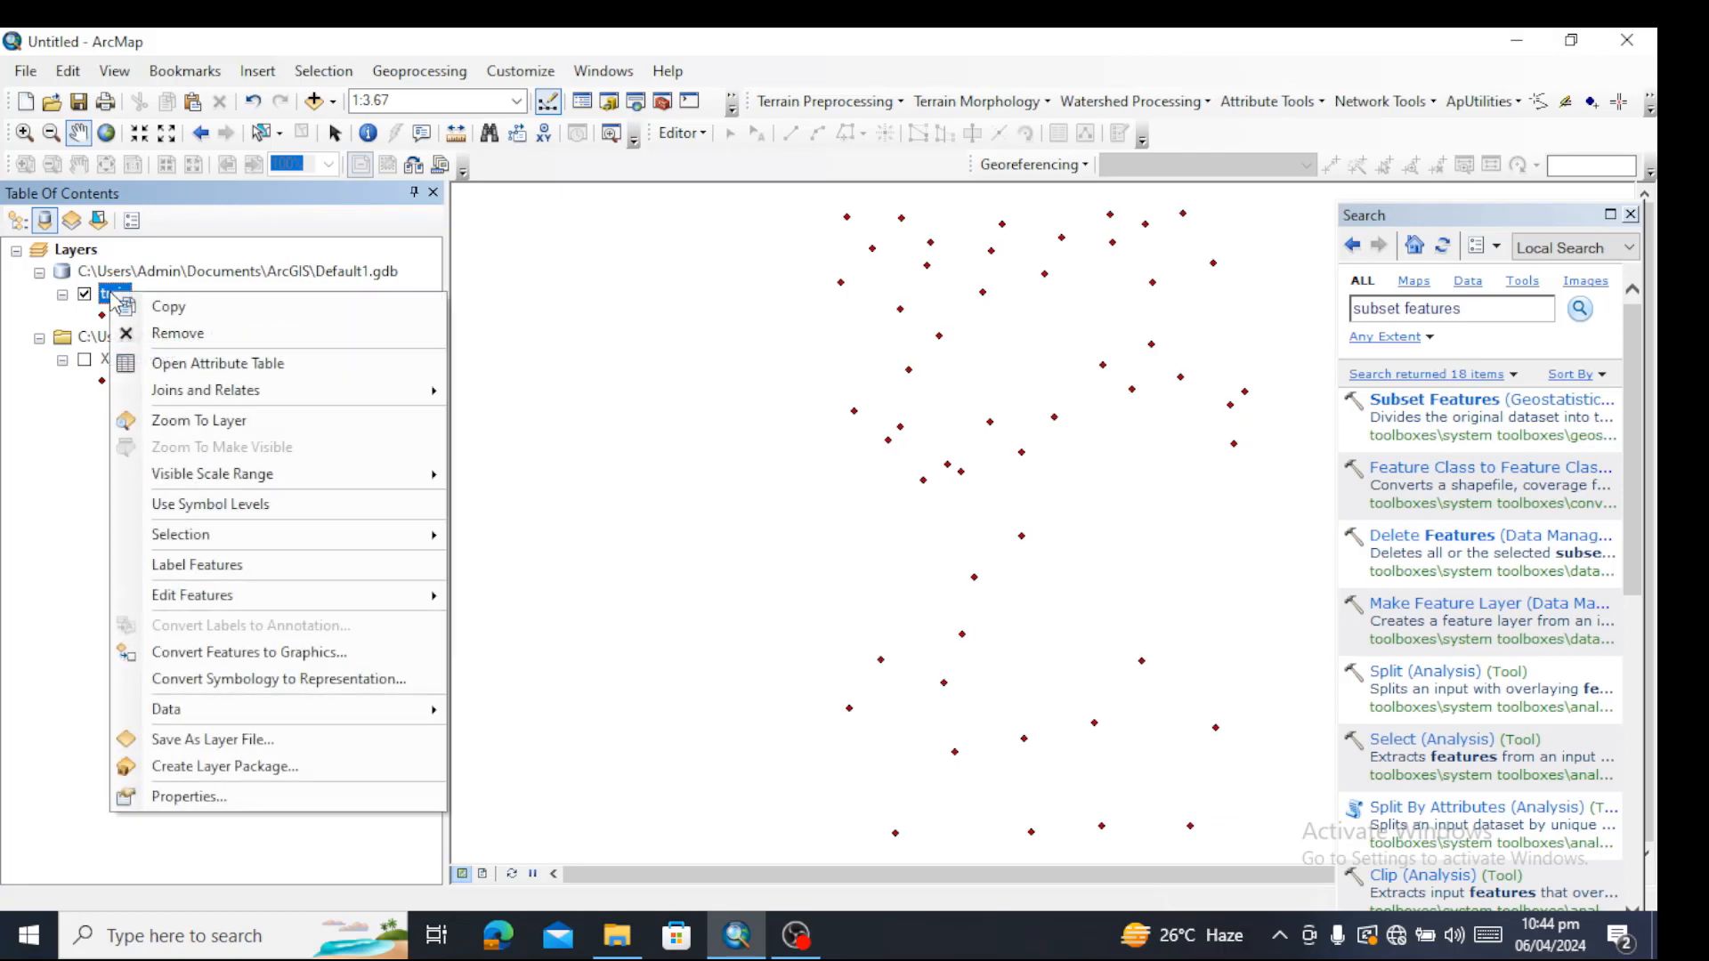
{"action": "left_click", "coordinate": [152, 359]}
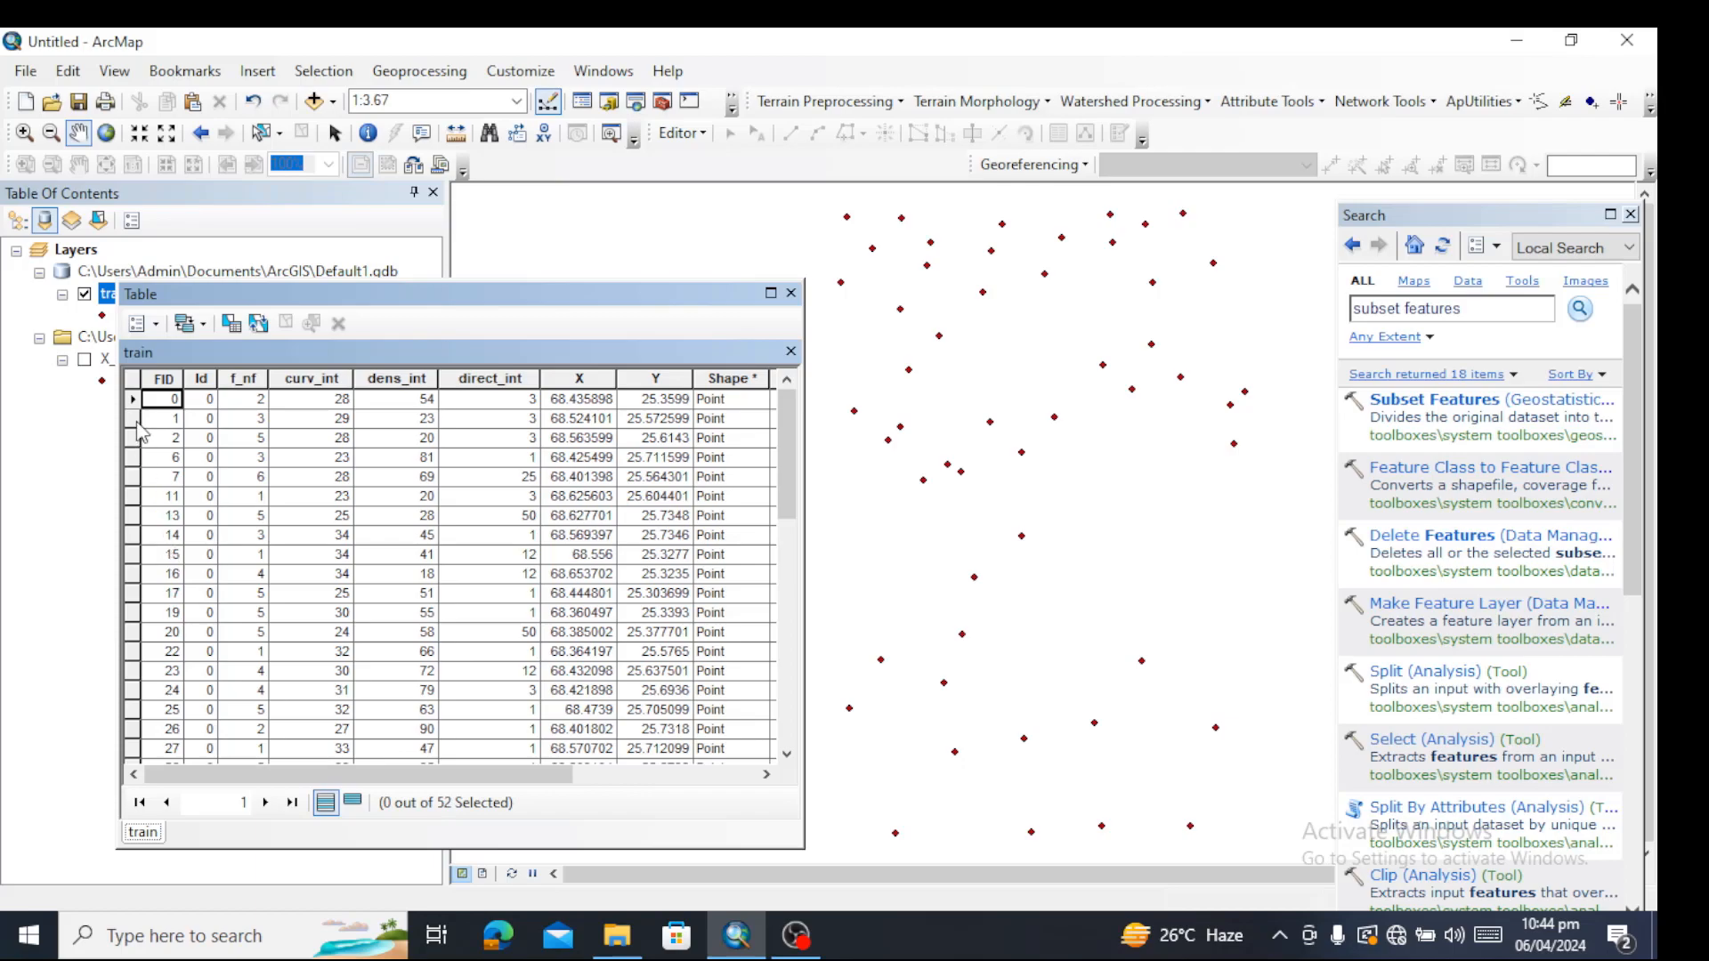
{"action": "left_click_drag", "start_coordinate": [138, 423], "coordinate": [147, 783]}
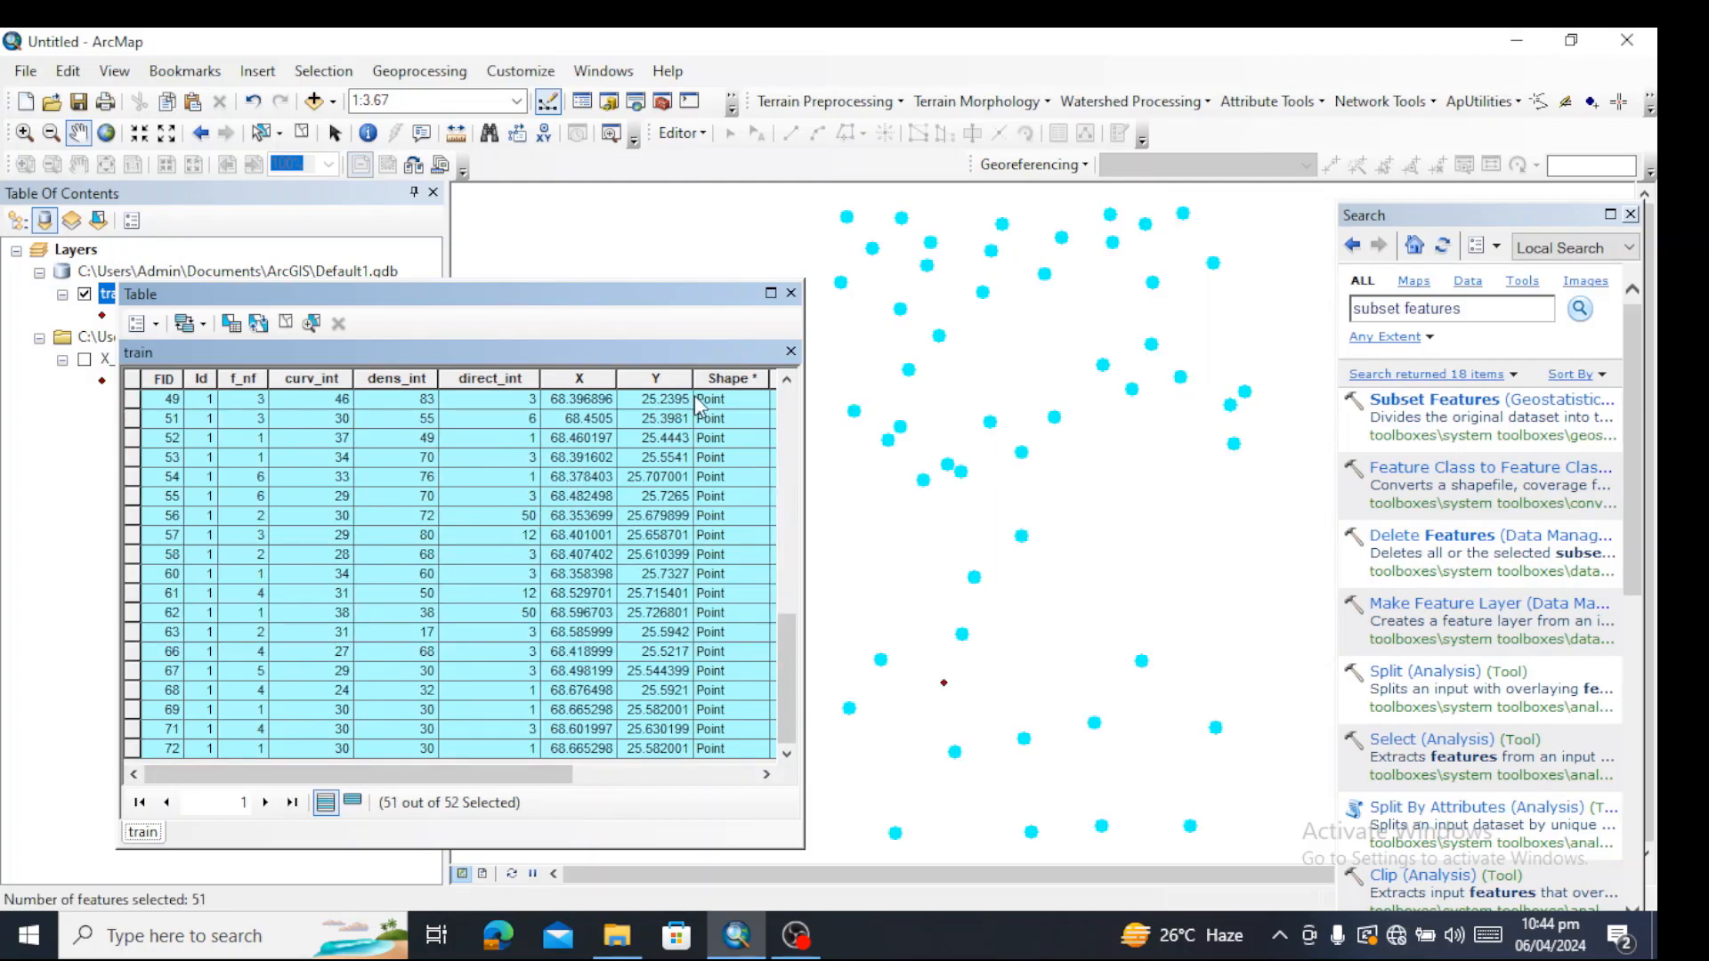
{"action": "left_click", "coordinate": [791, 352]}
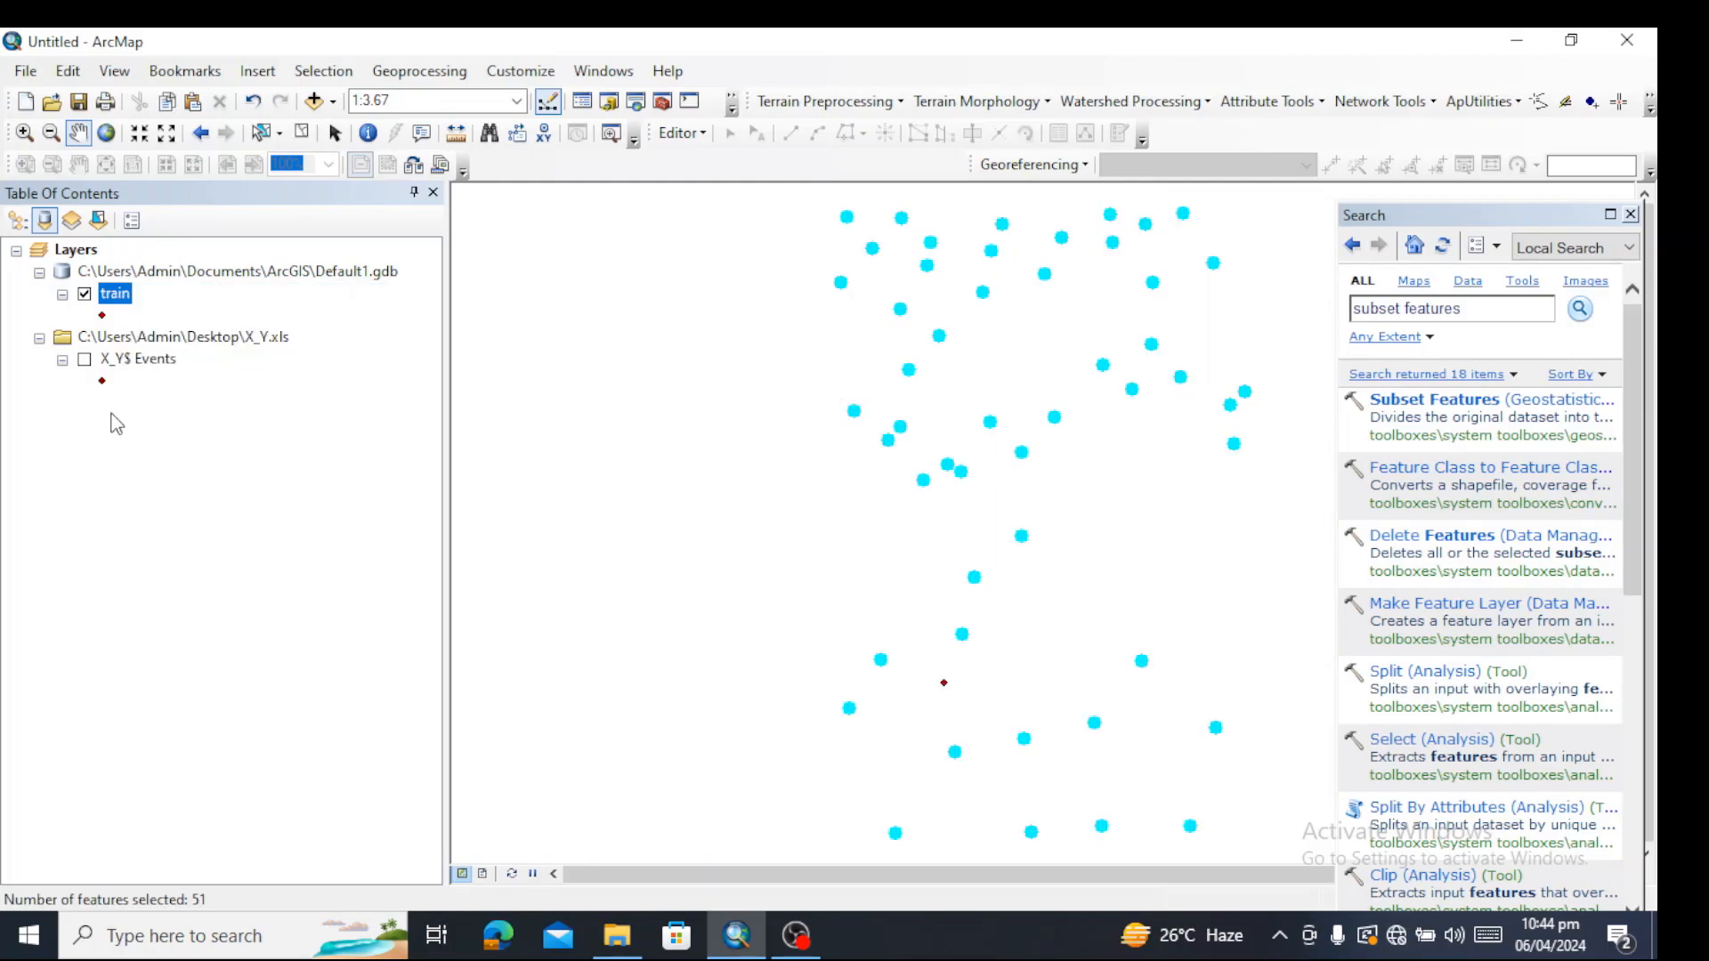
- Show the X_Y$ Events layer again and clear the selection of the train points
{"action": "left_click", "coordinate": [86, 361]}
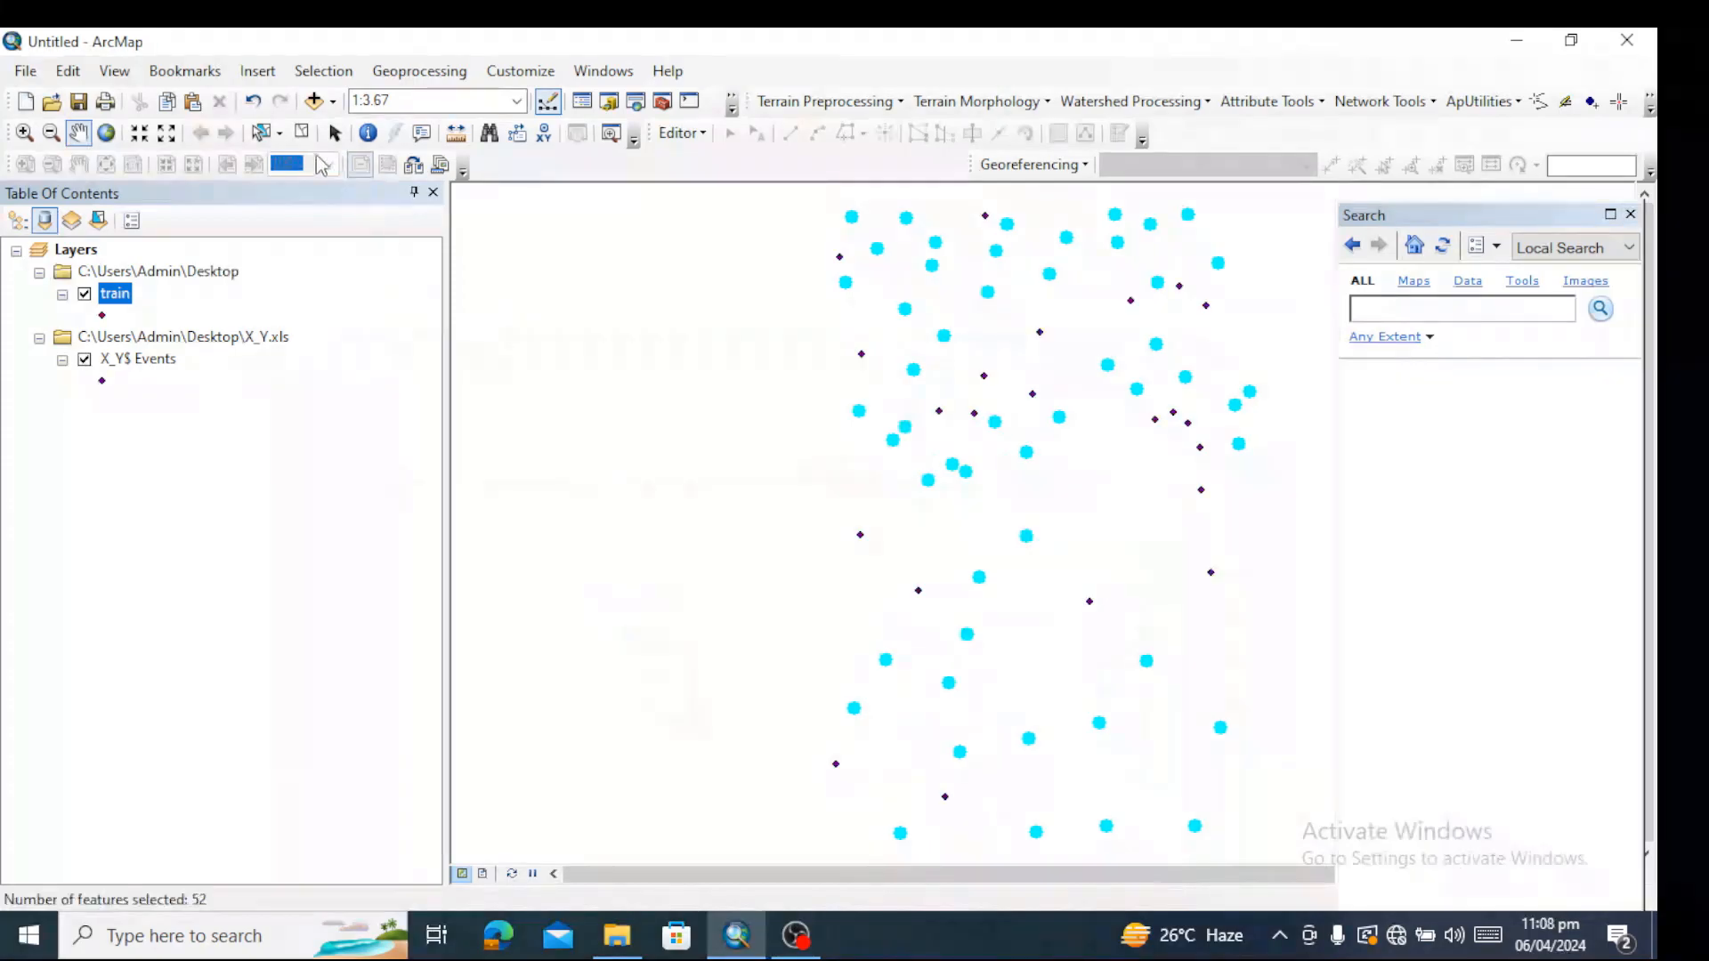
{"action": "left_click", "coordinate": [262, 135]}
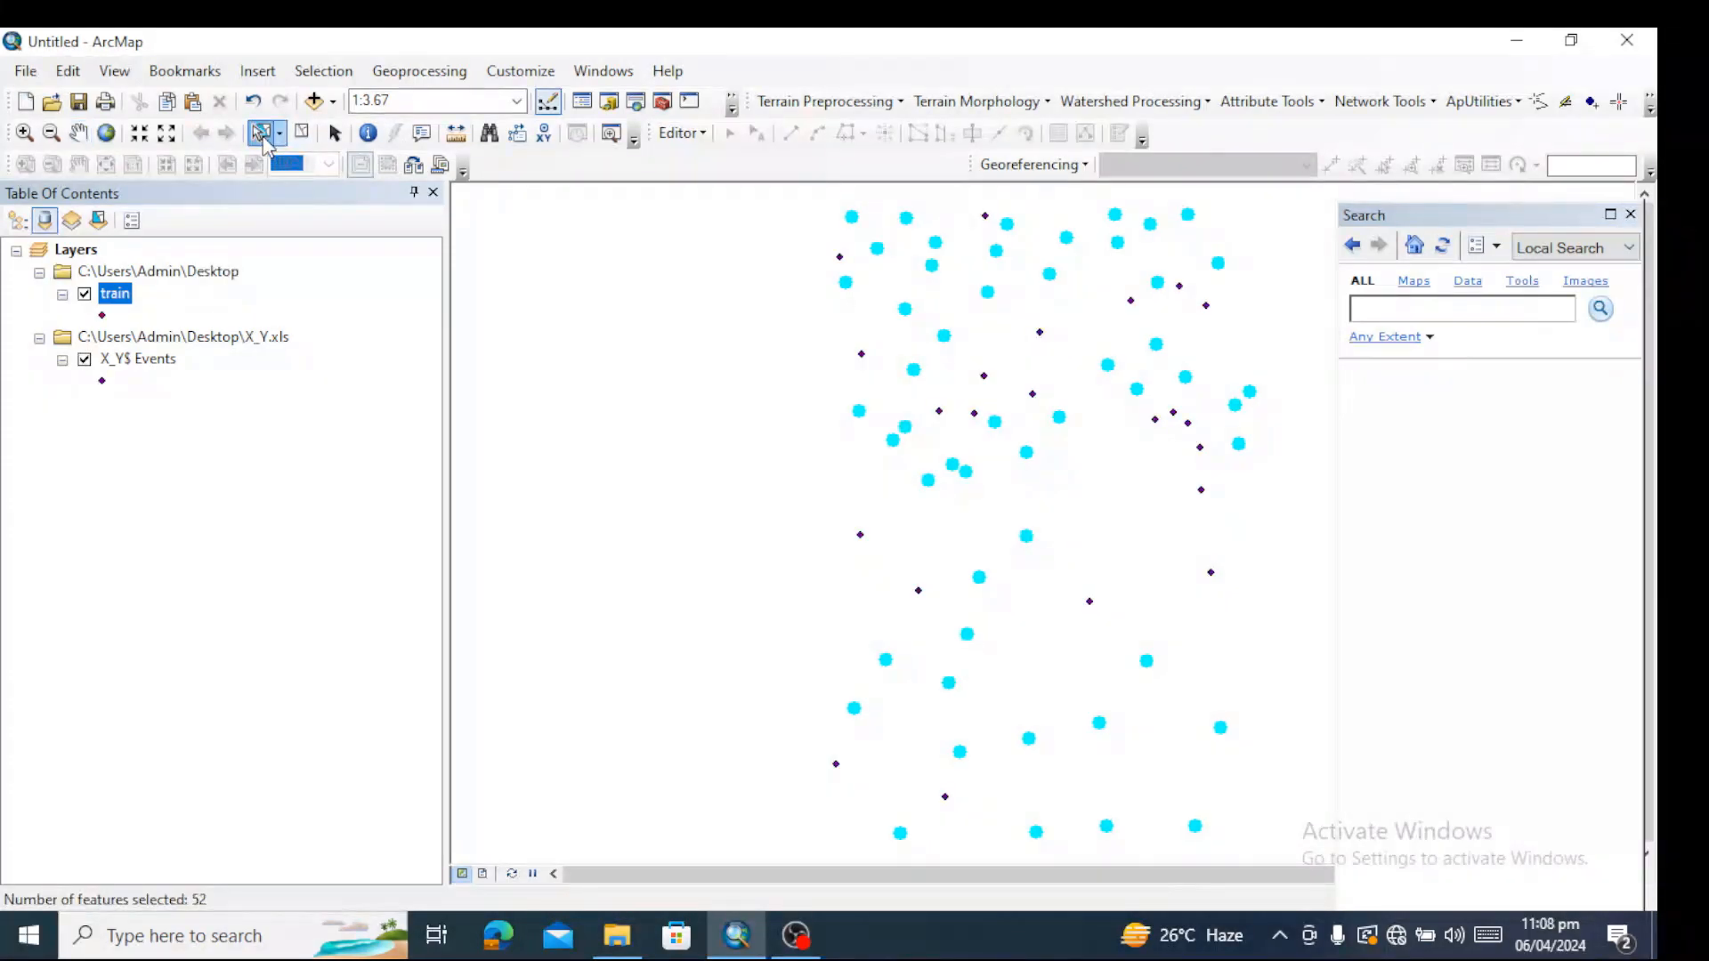
{"action": "left_click", "coordinate": [746, 523]}
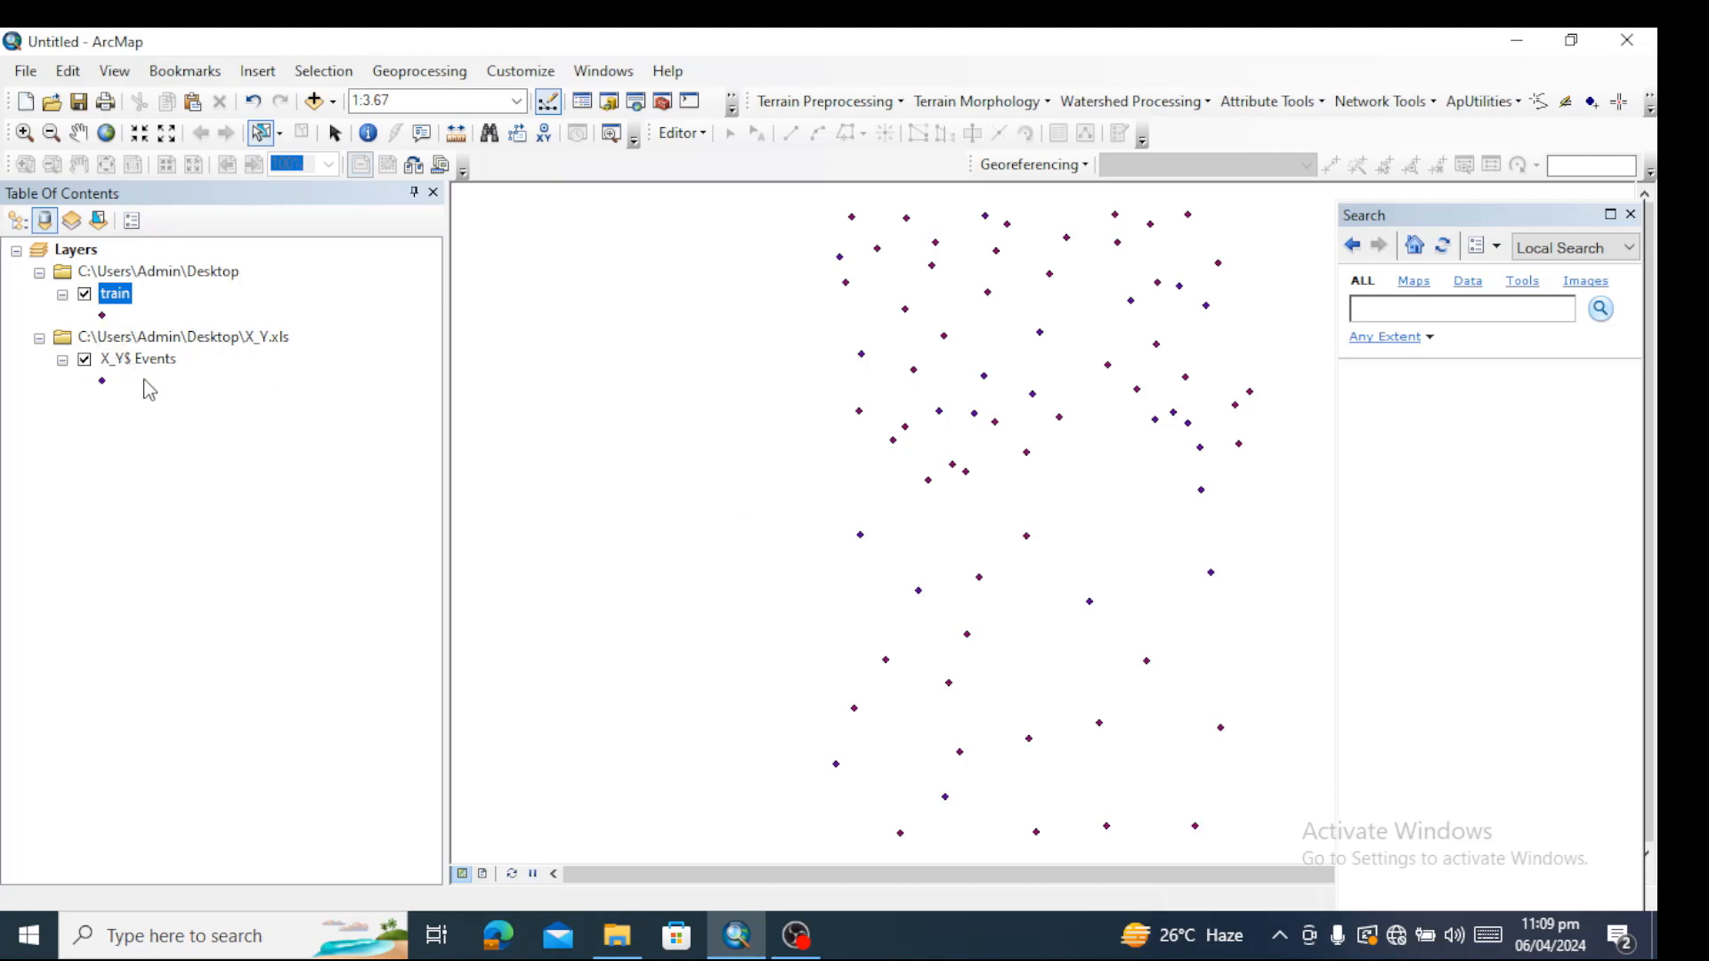
{"action": "left_click", "coordinate": [323, 71]}
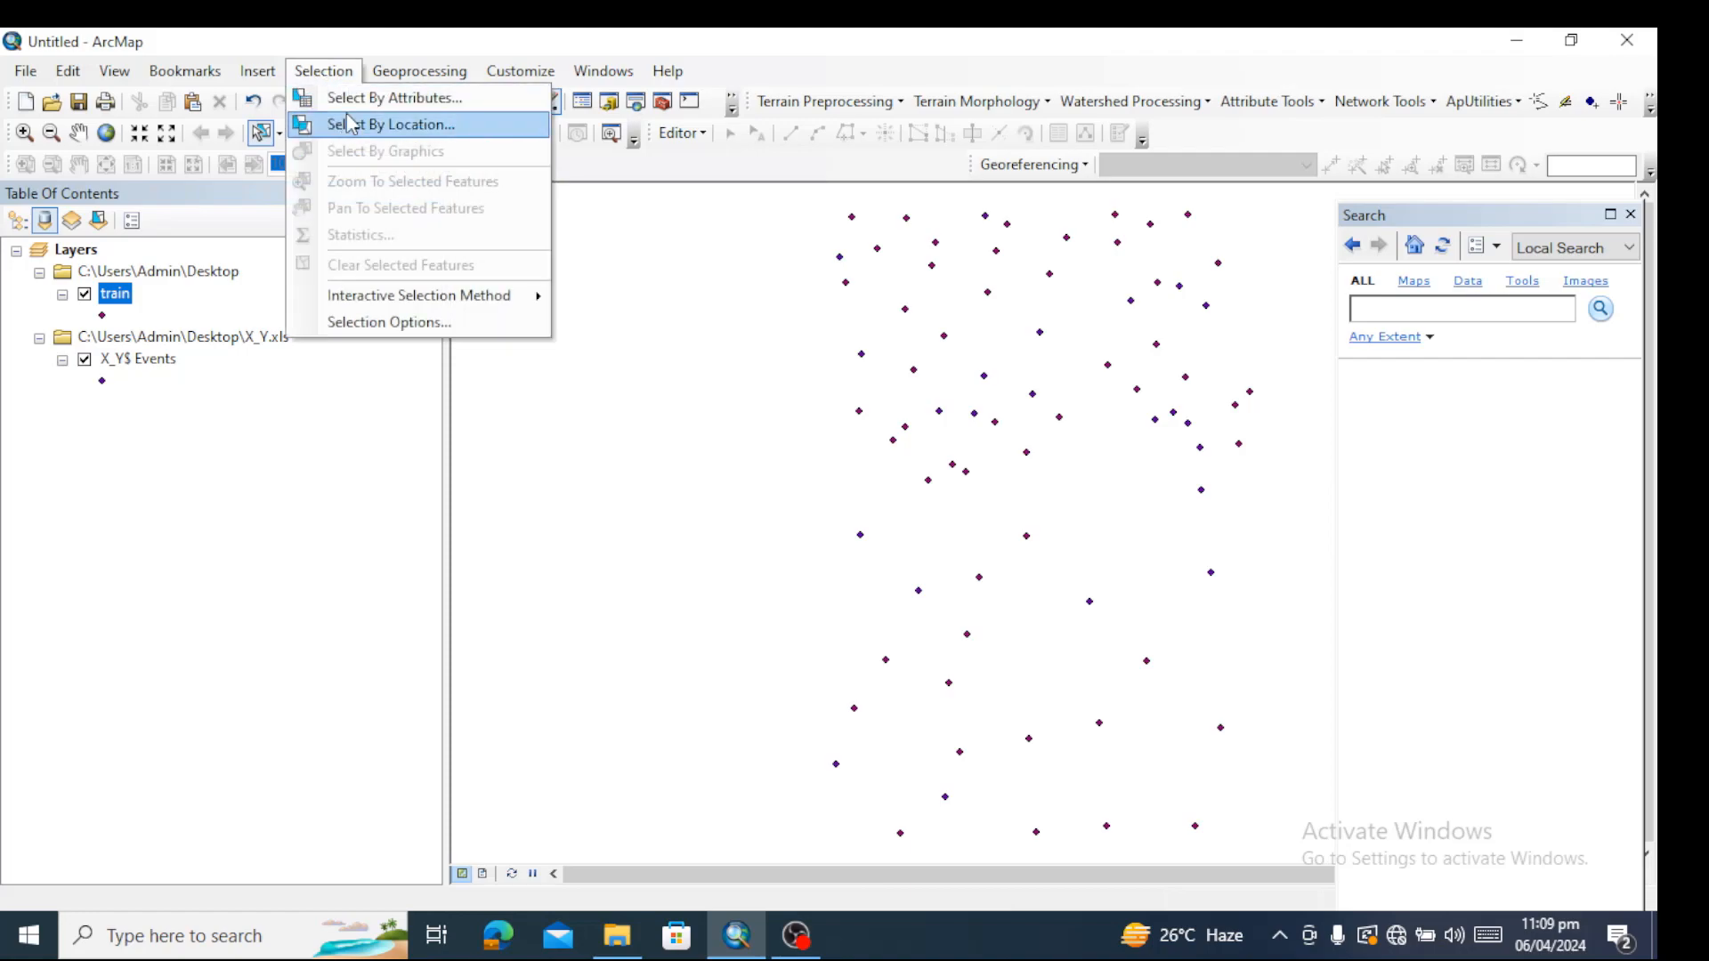
{"action": "left_click", "coordinate": [357, 129]}
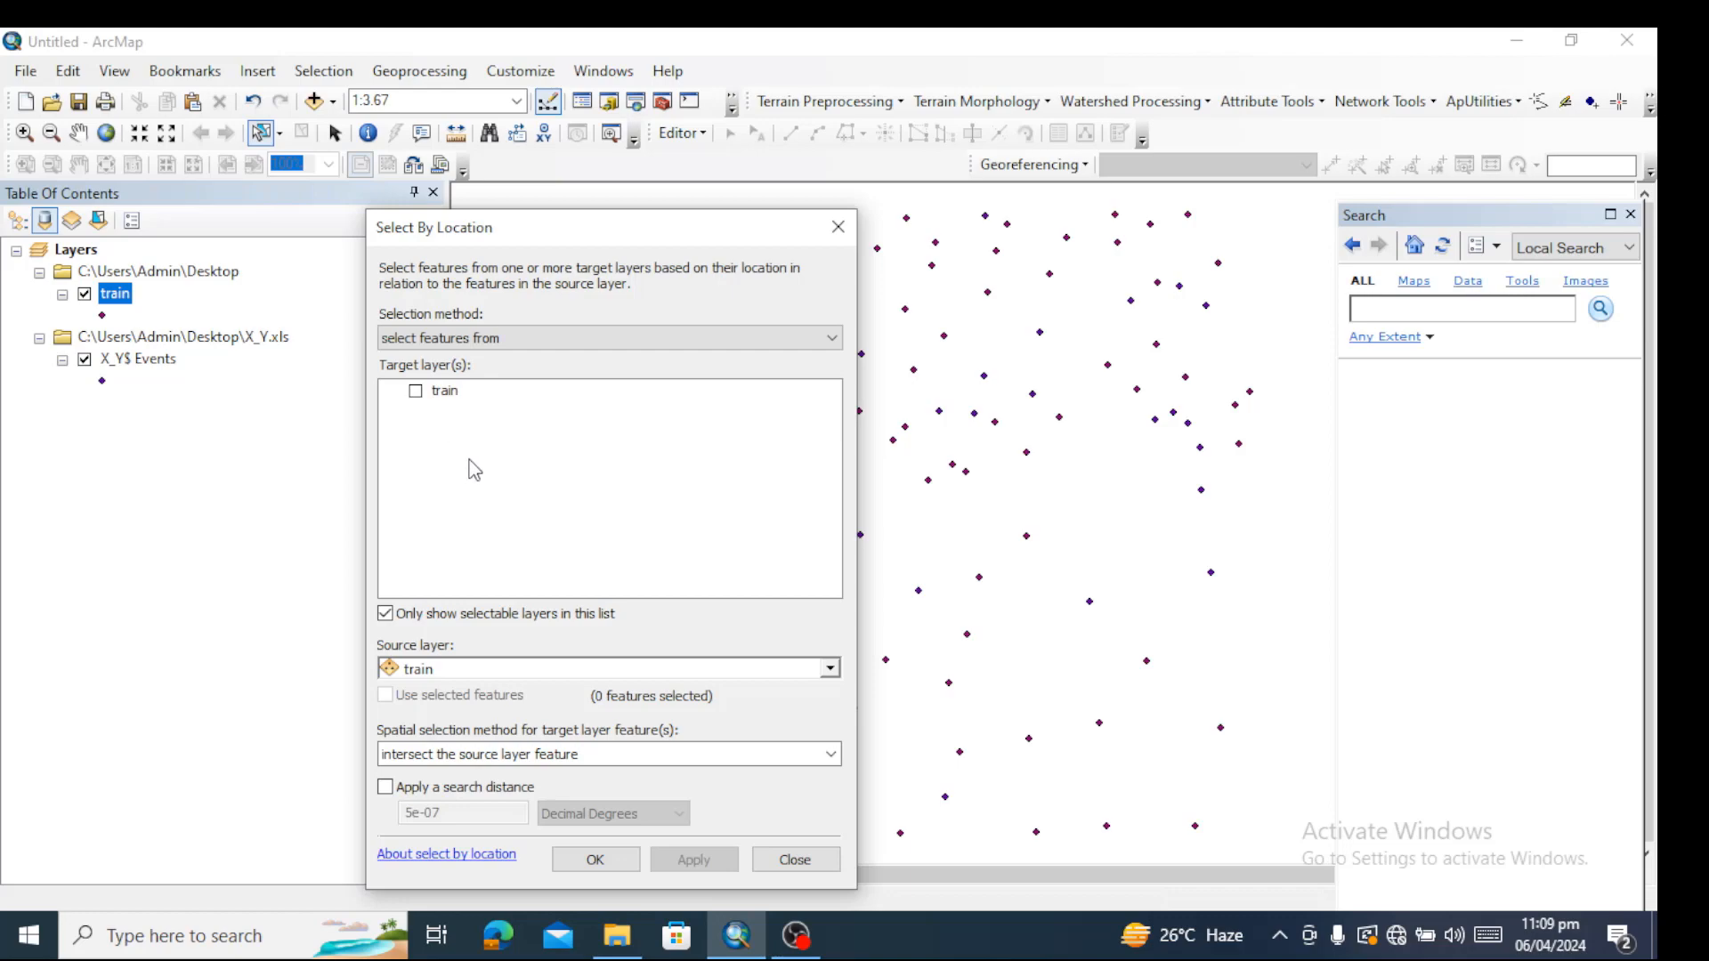
{"action": "left_click", "coordinate": [780, 865]}
- Export all features of the X_Y$ Events layer to the Desktop as all_points and add the result to the map
{"action": "left_click", "coordinate": [149, 361]}
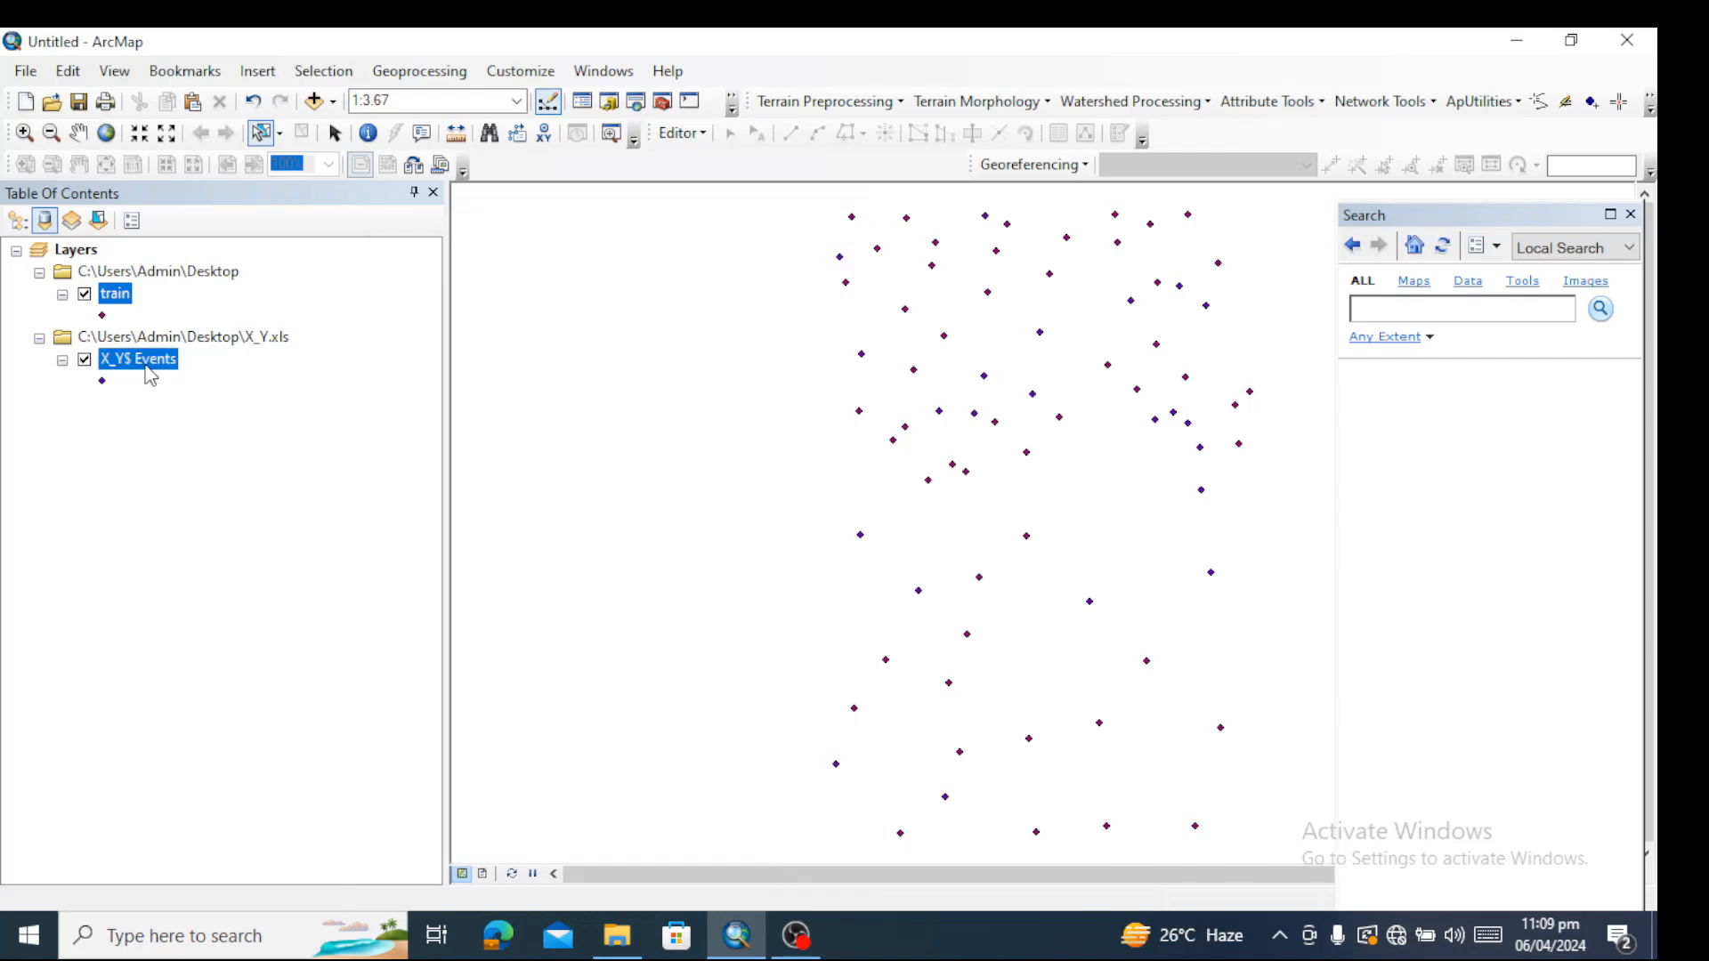
{"action": "right_click", "coordinate": [148, 360]}
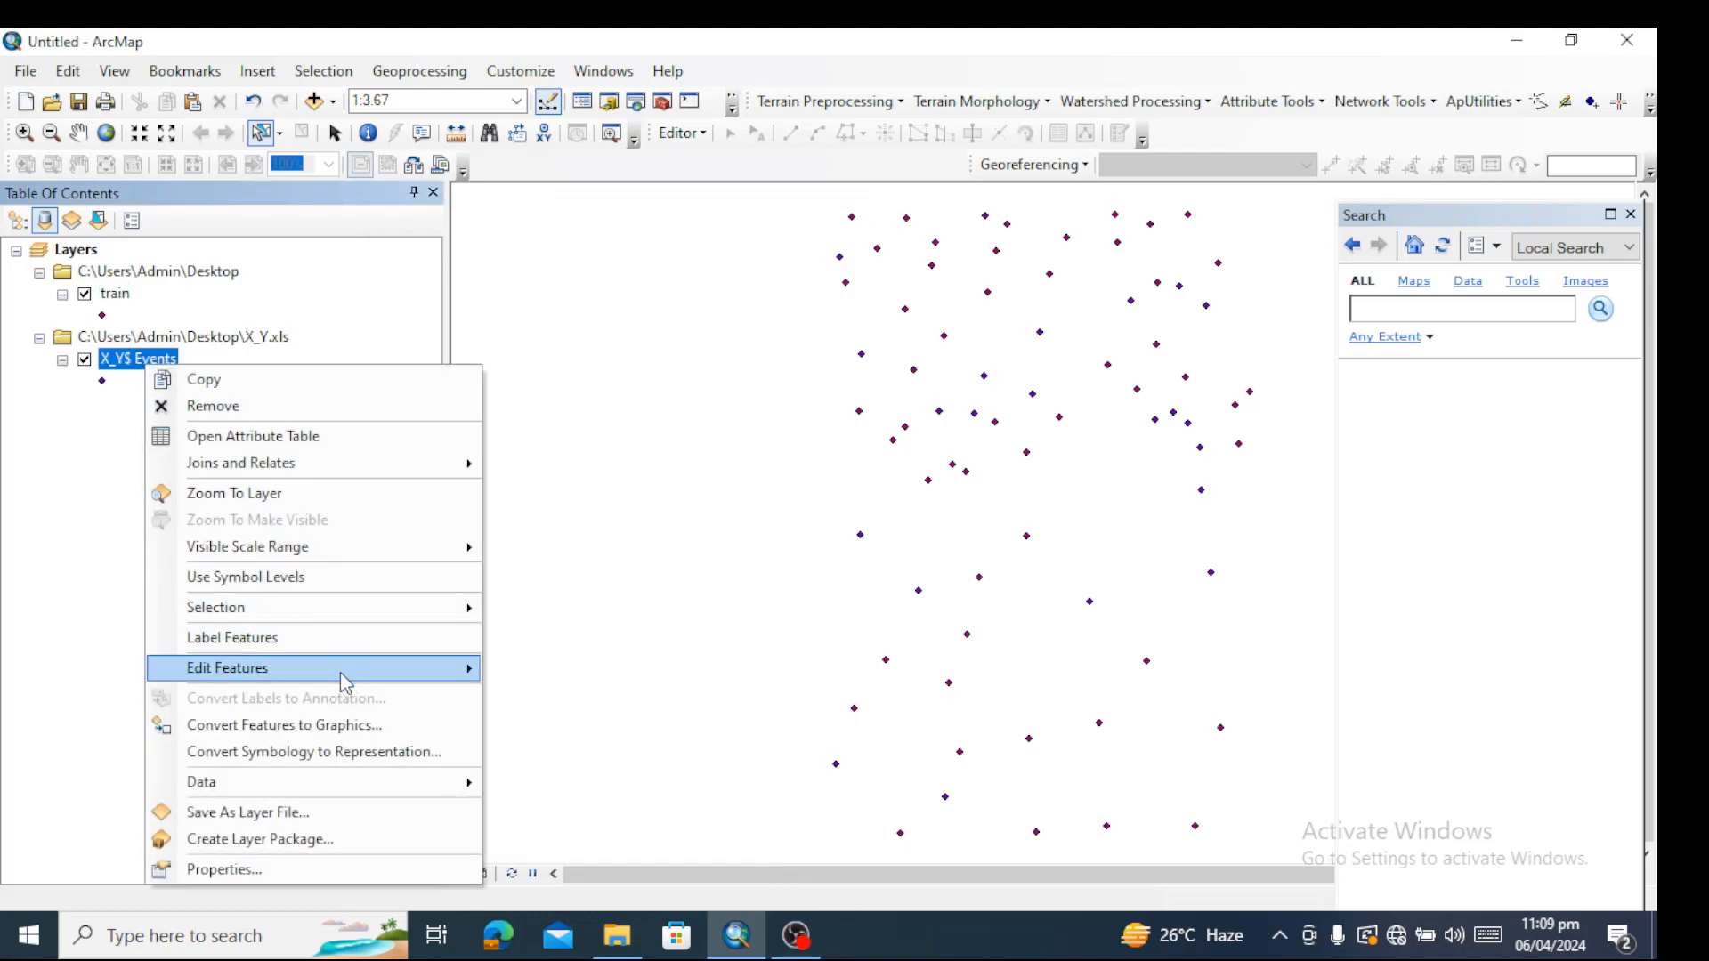
{"action": "mouse_move", "coordinate": [422, 792]}
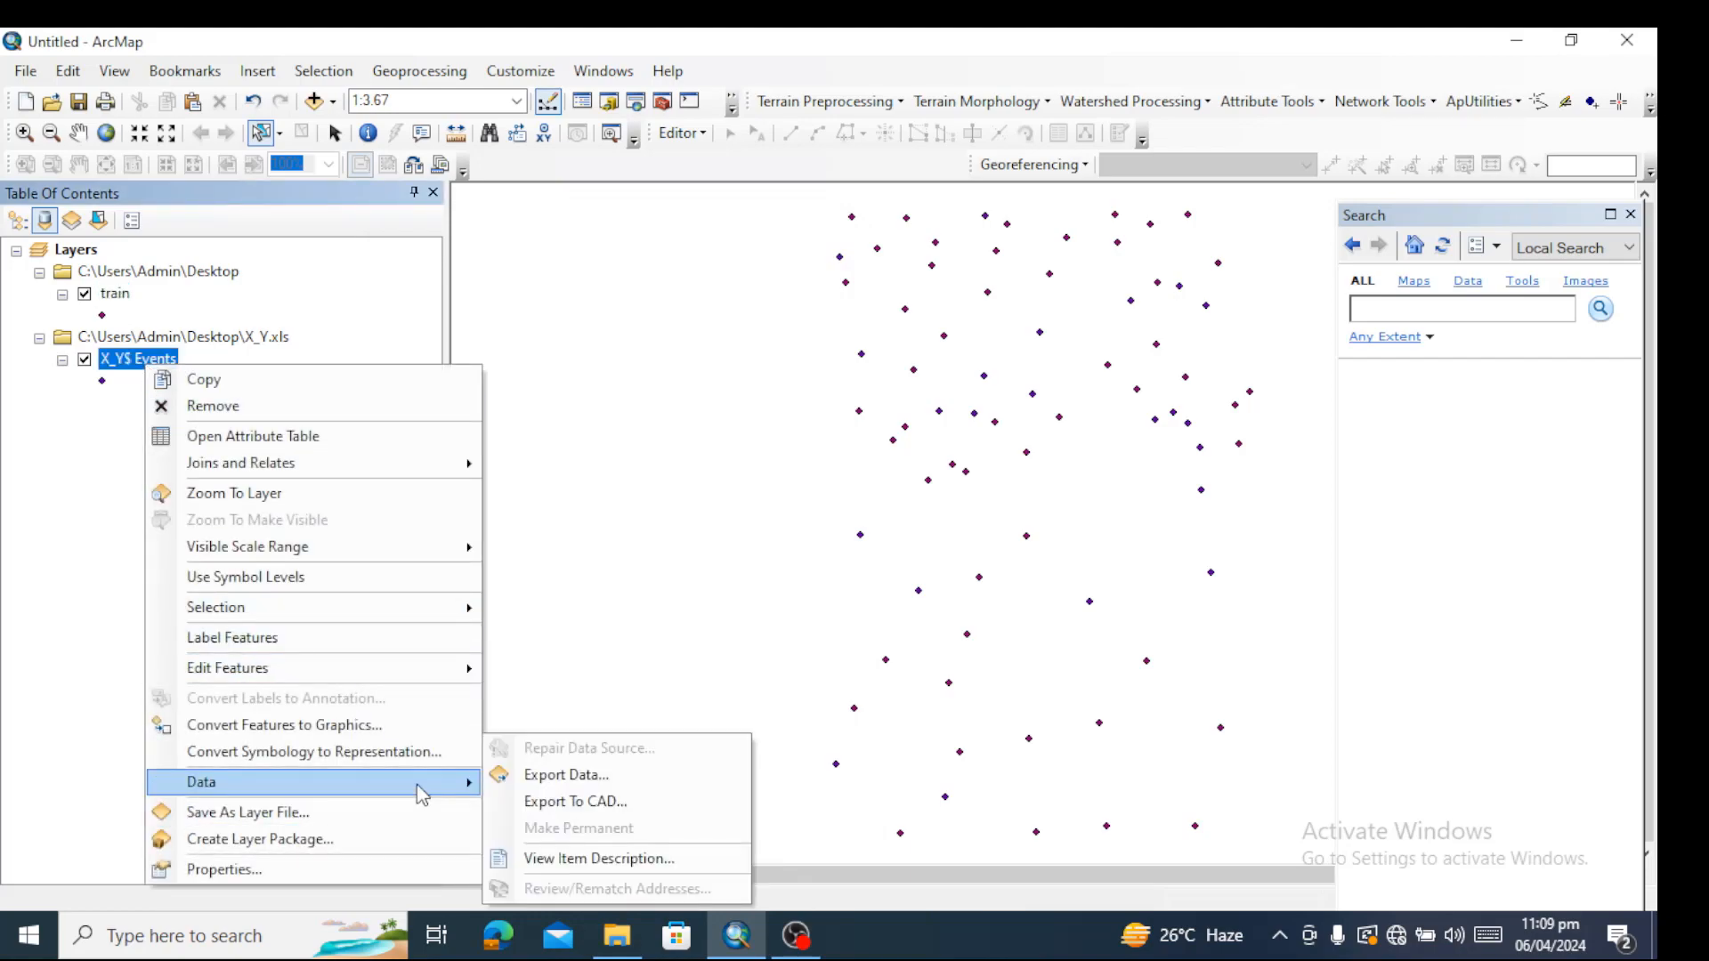
{"action": "left_click", "coordinate": [552, 783]}
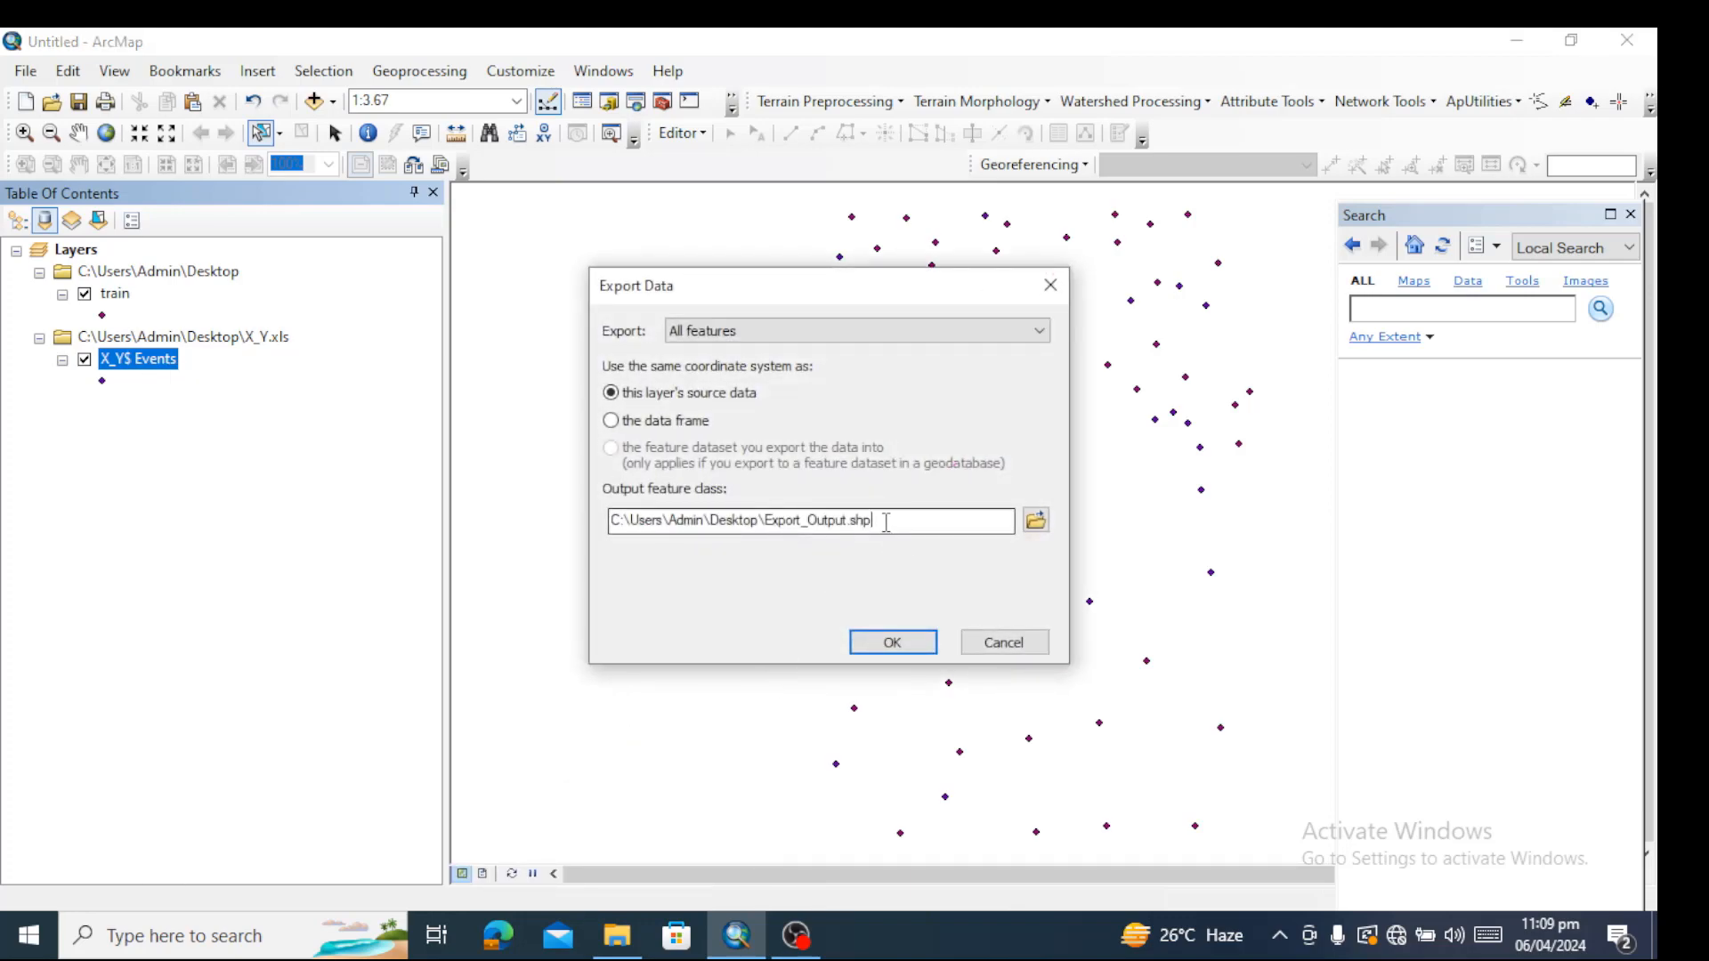
{"action": "left_click_drag", "start_coordinate": [888, 532], "coordinate": [779, 521]}
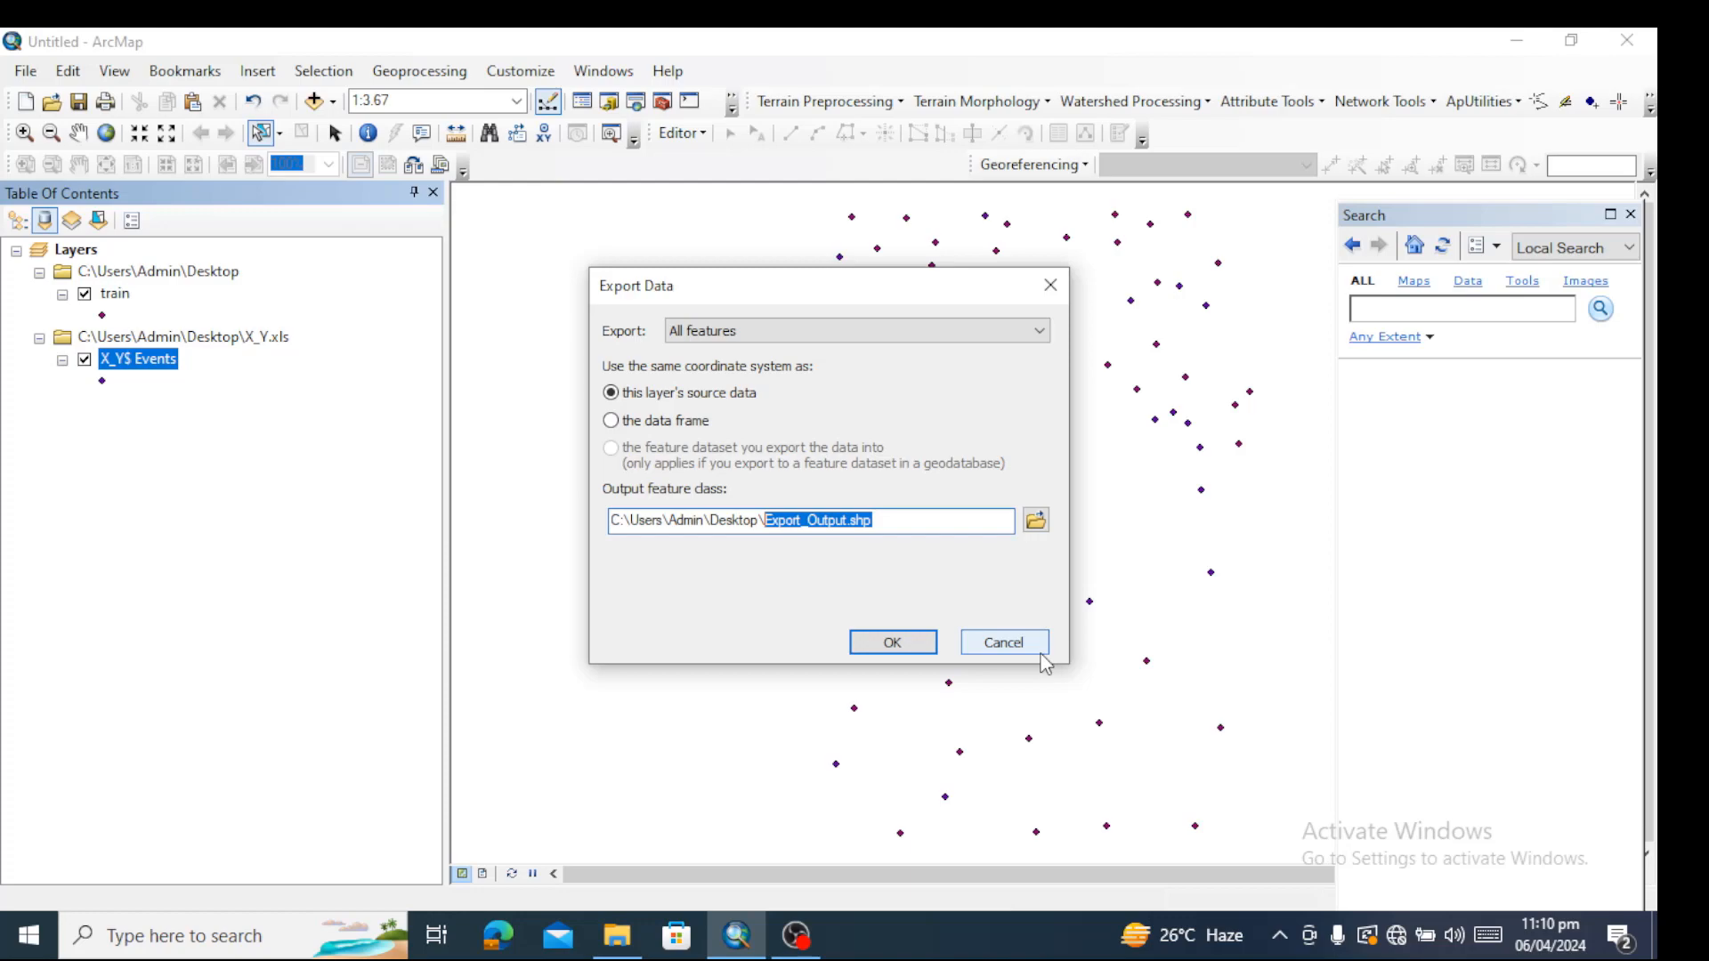
{"action": "type", "text": "all_poin"}
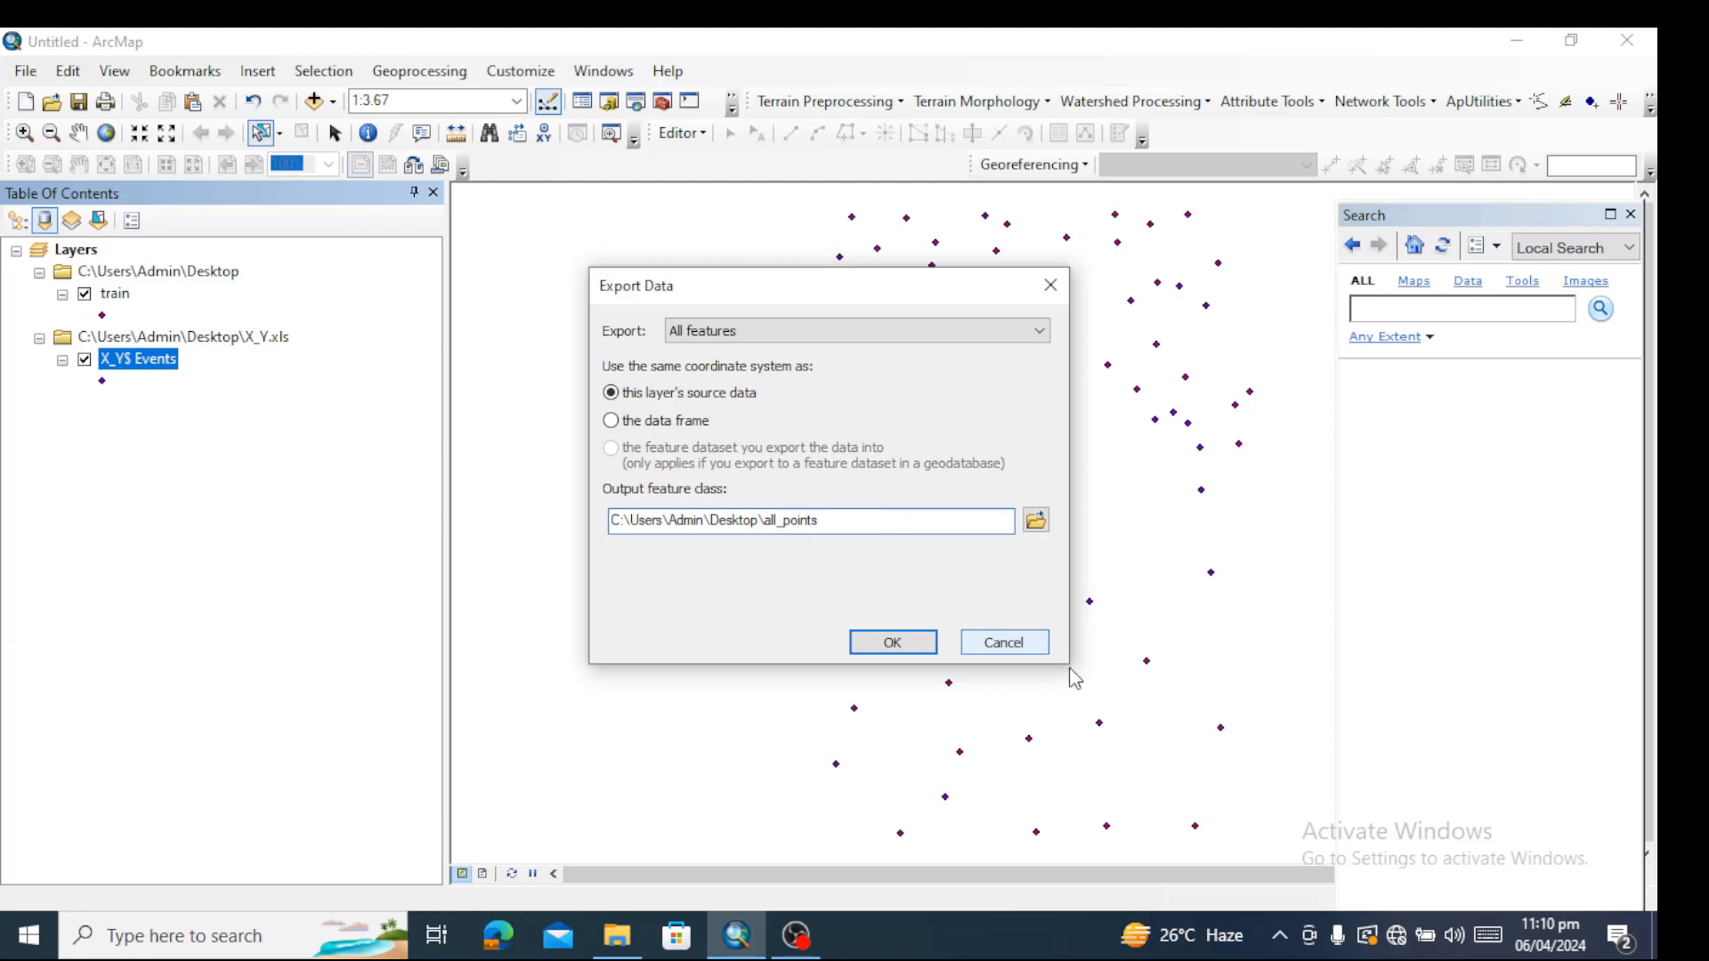
{"action": "left_click", "coordinate": [890, 641]}
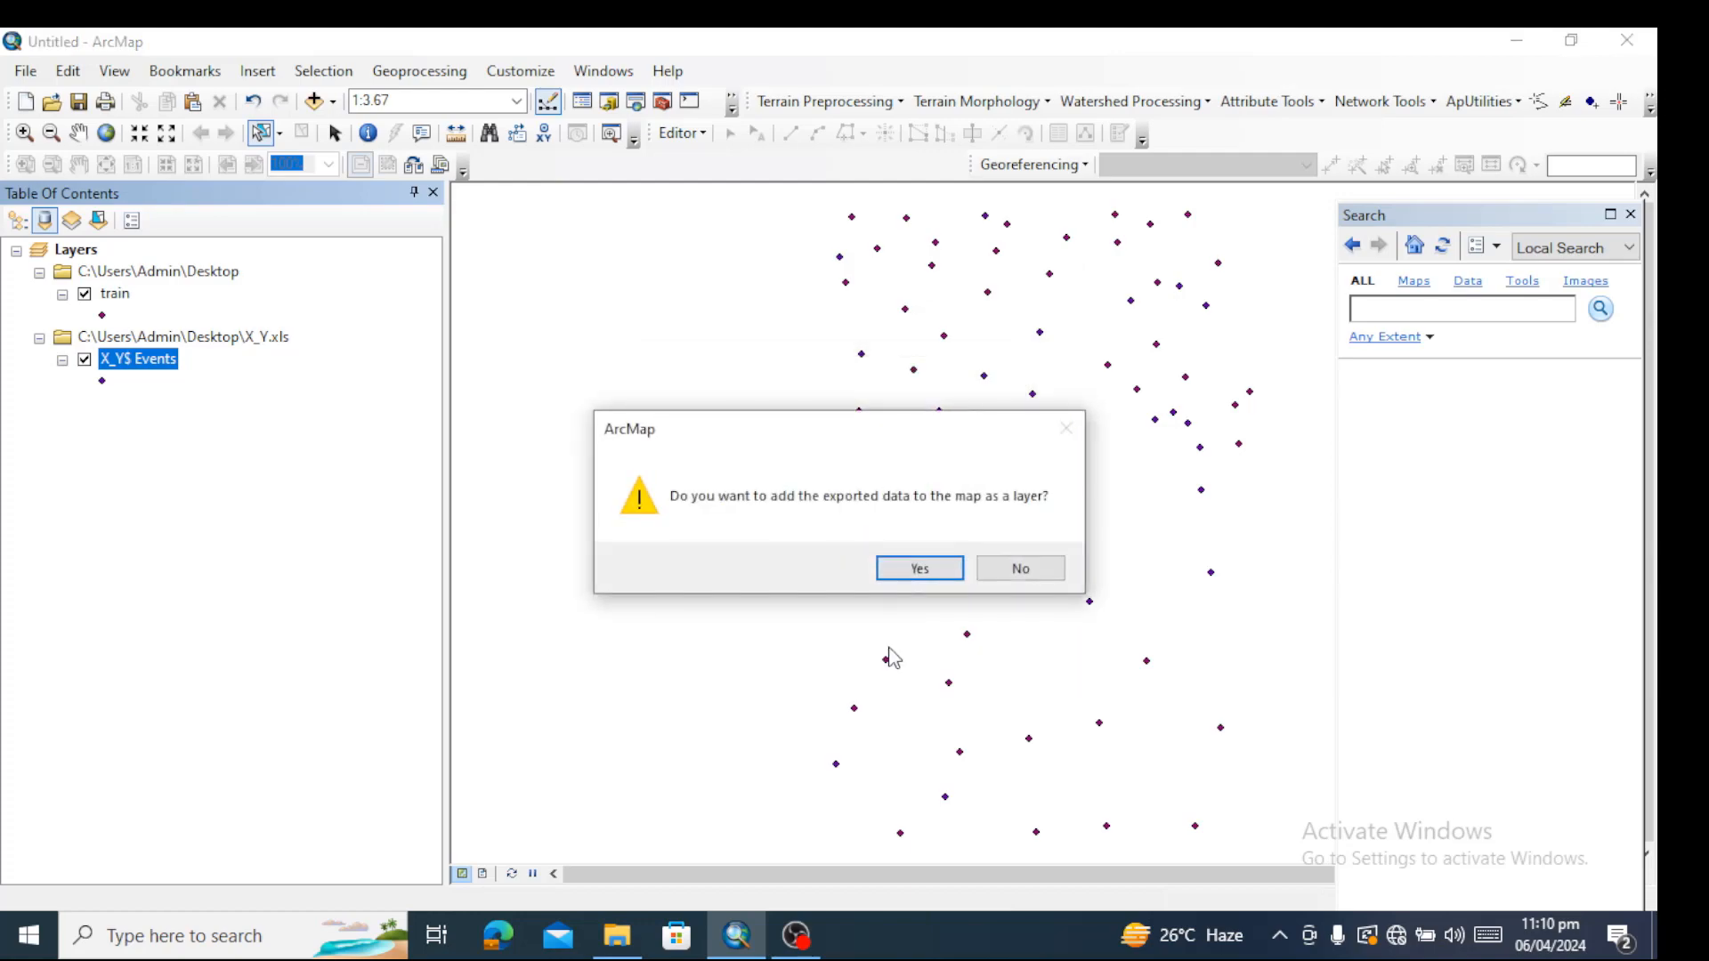
{"action": "left_click", "coordinate": [942, 573]}
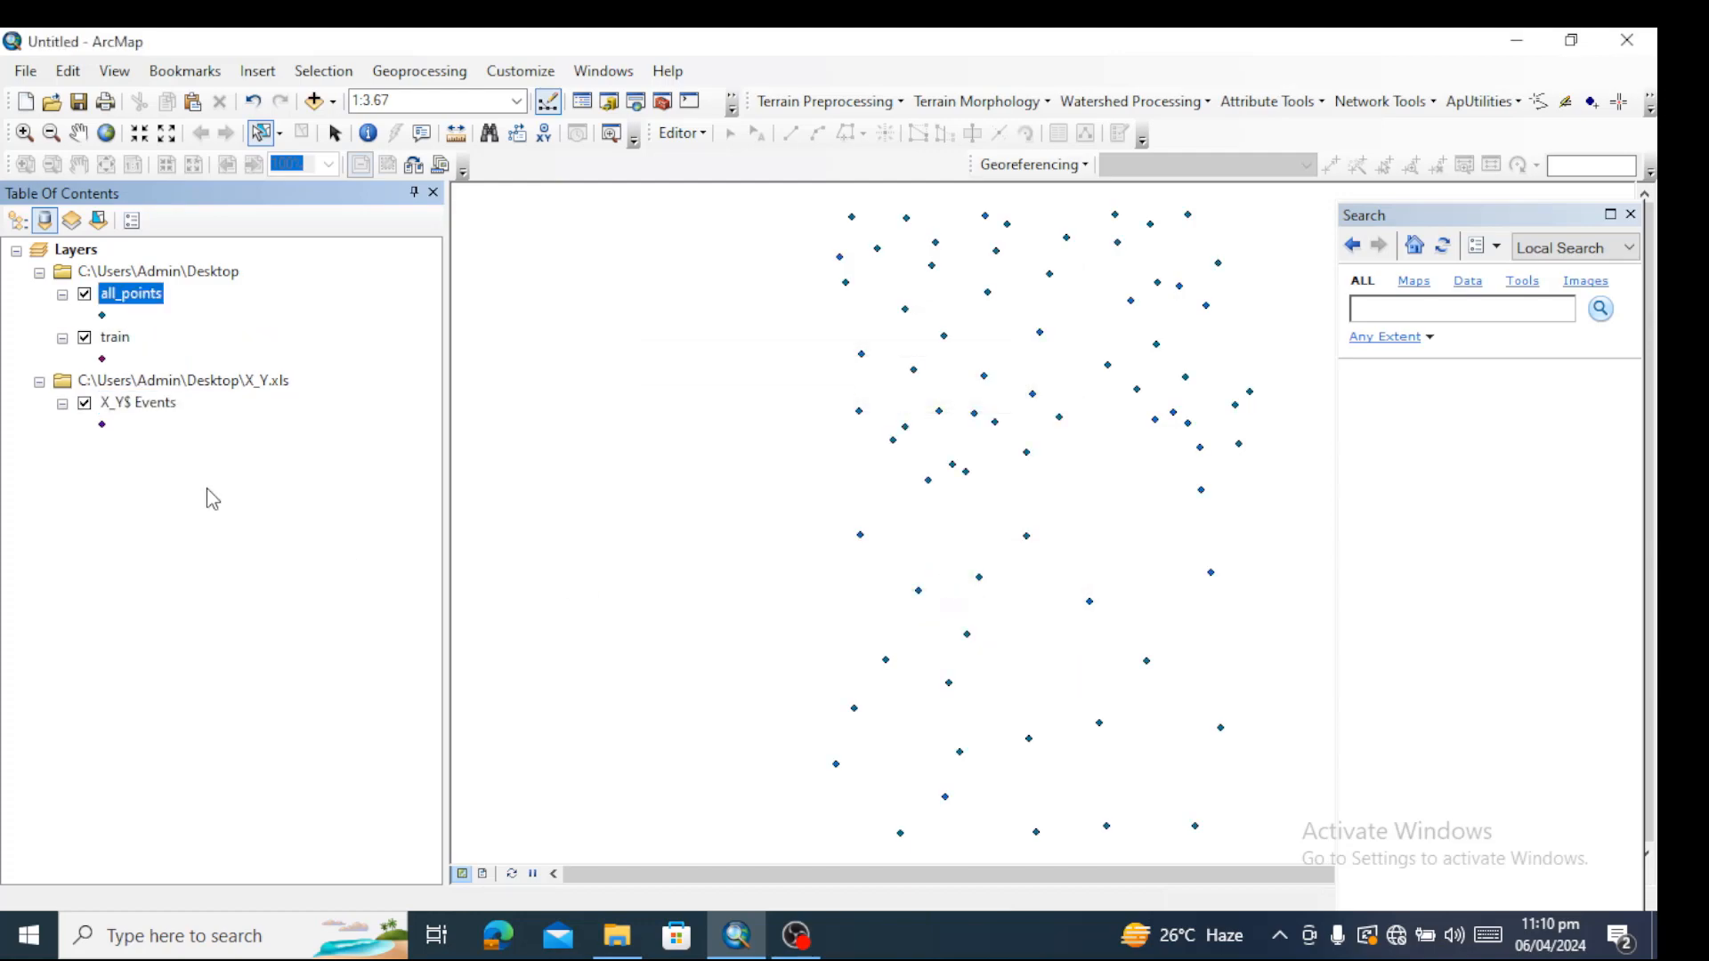
- Remove the X_Y$ Events layer from the map
{"action": "left_click", "coordinate": [140, 406]}
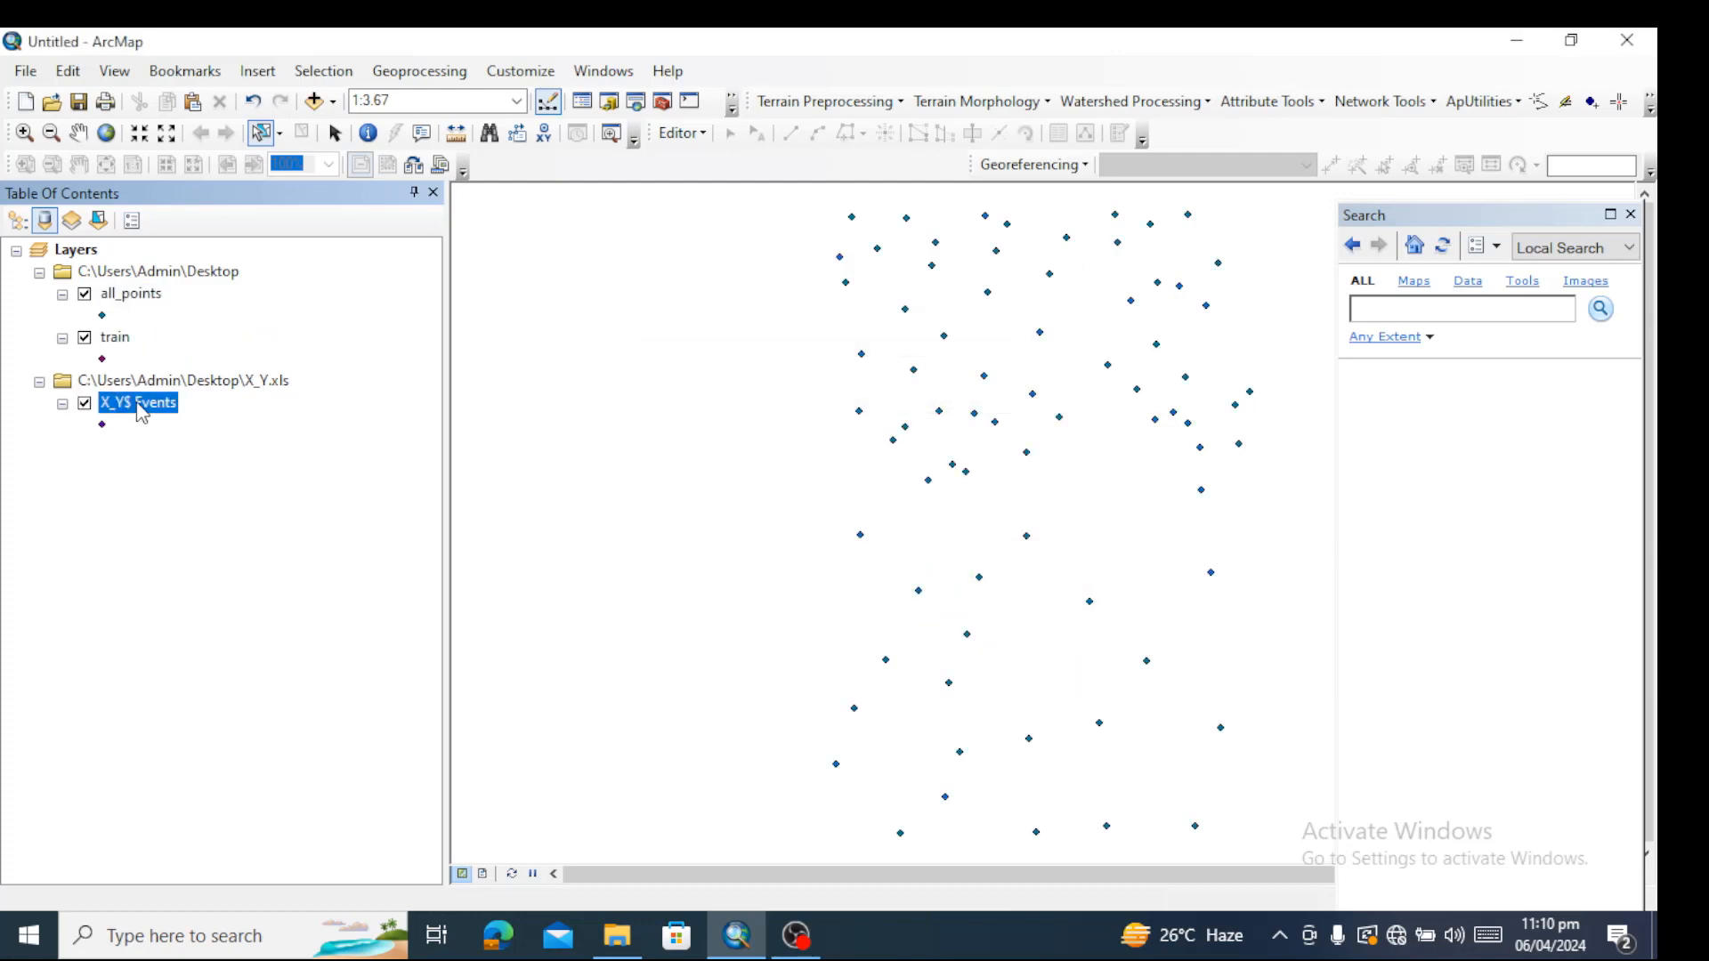
{"action": "right_click", "coordinate": [140, 409]}
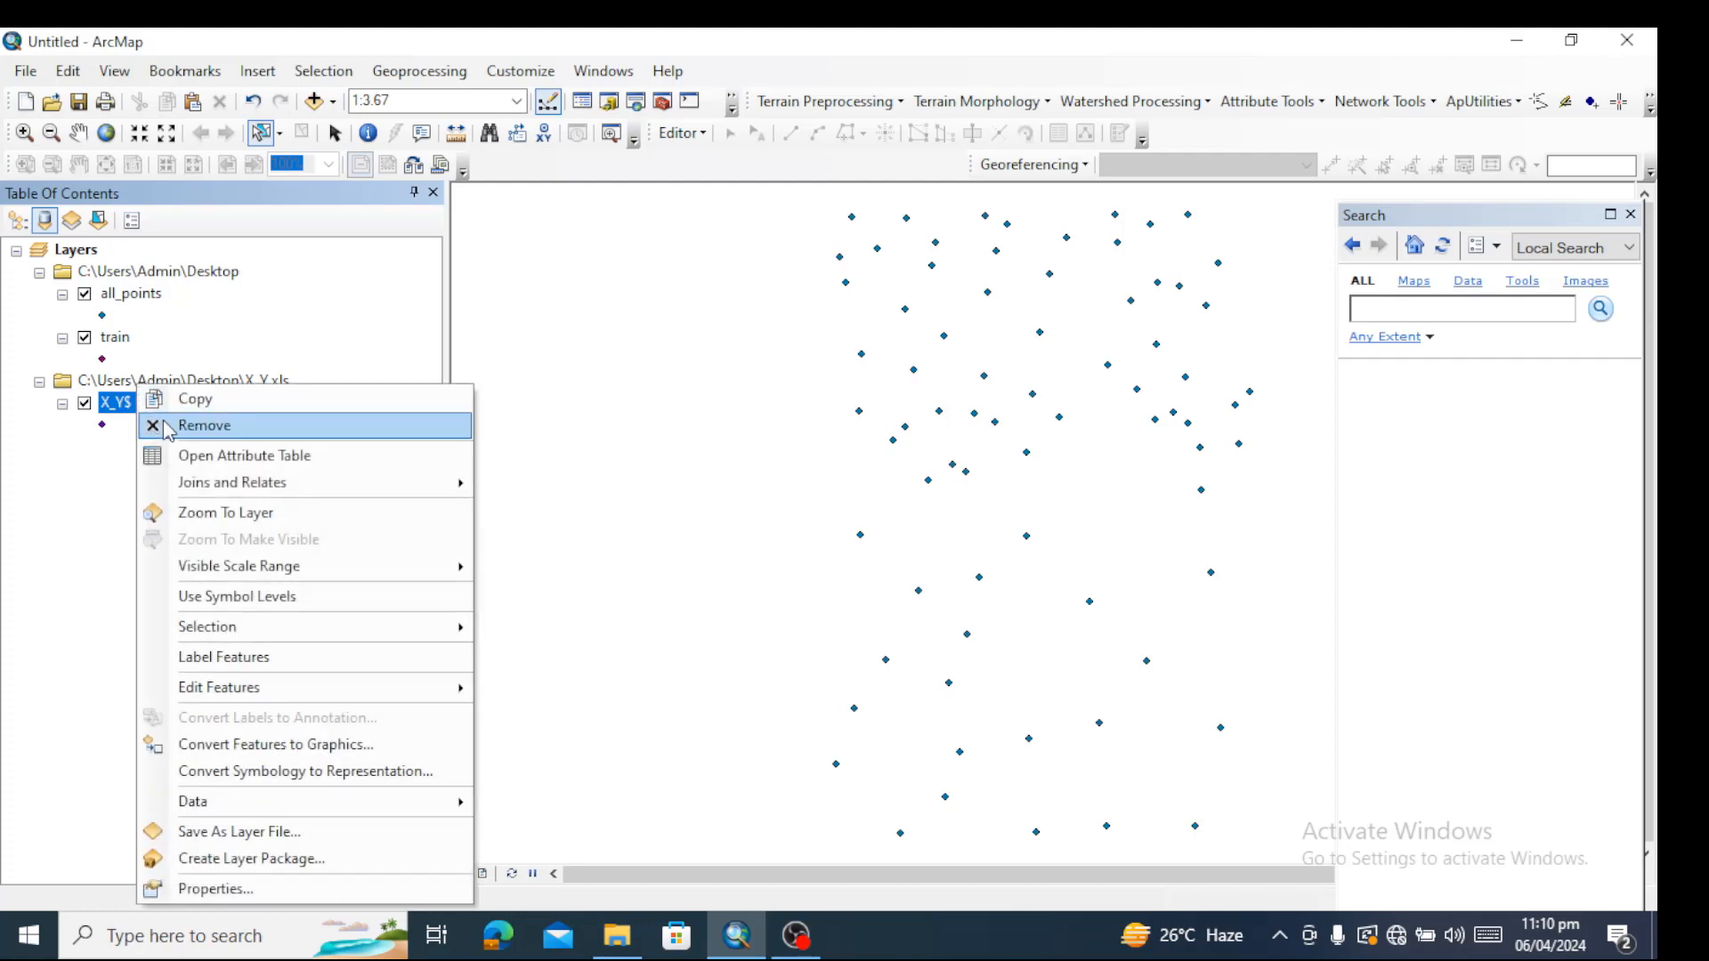
{"action": "left_click", "coordinate": [162, 426]}
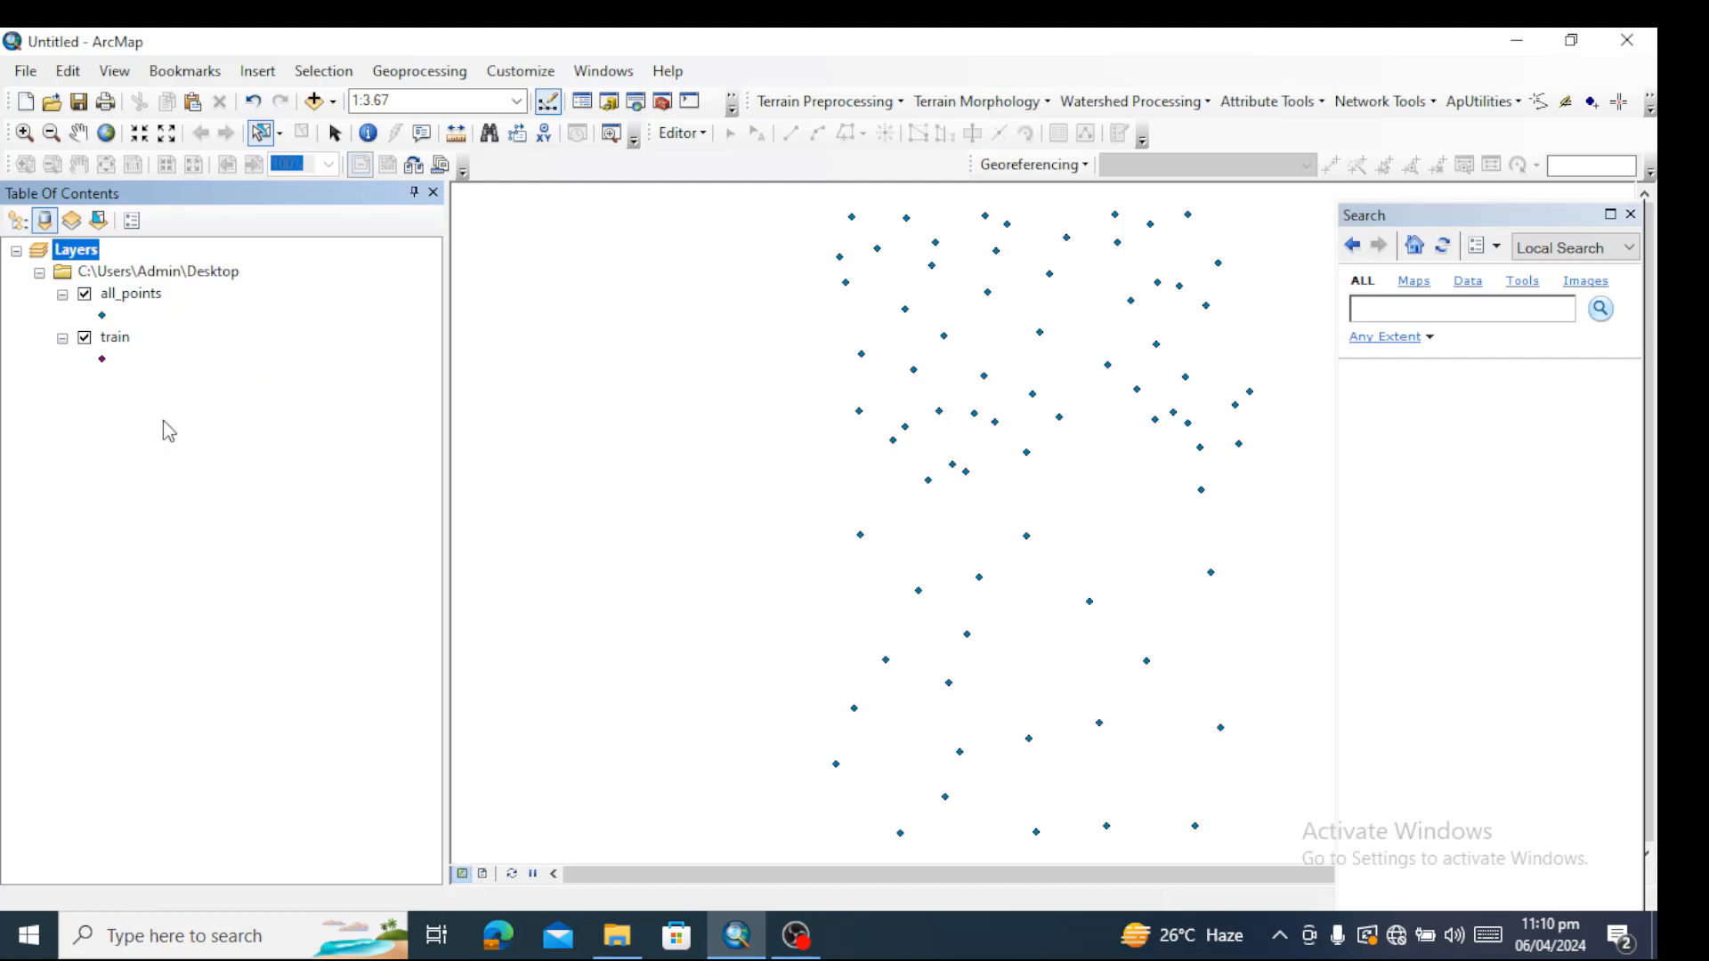
- Use Select By Location to select the all_points features that intersect the train source layer
{"action": "left_click", "coordinate": [323, 70]}
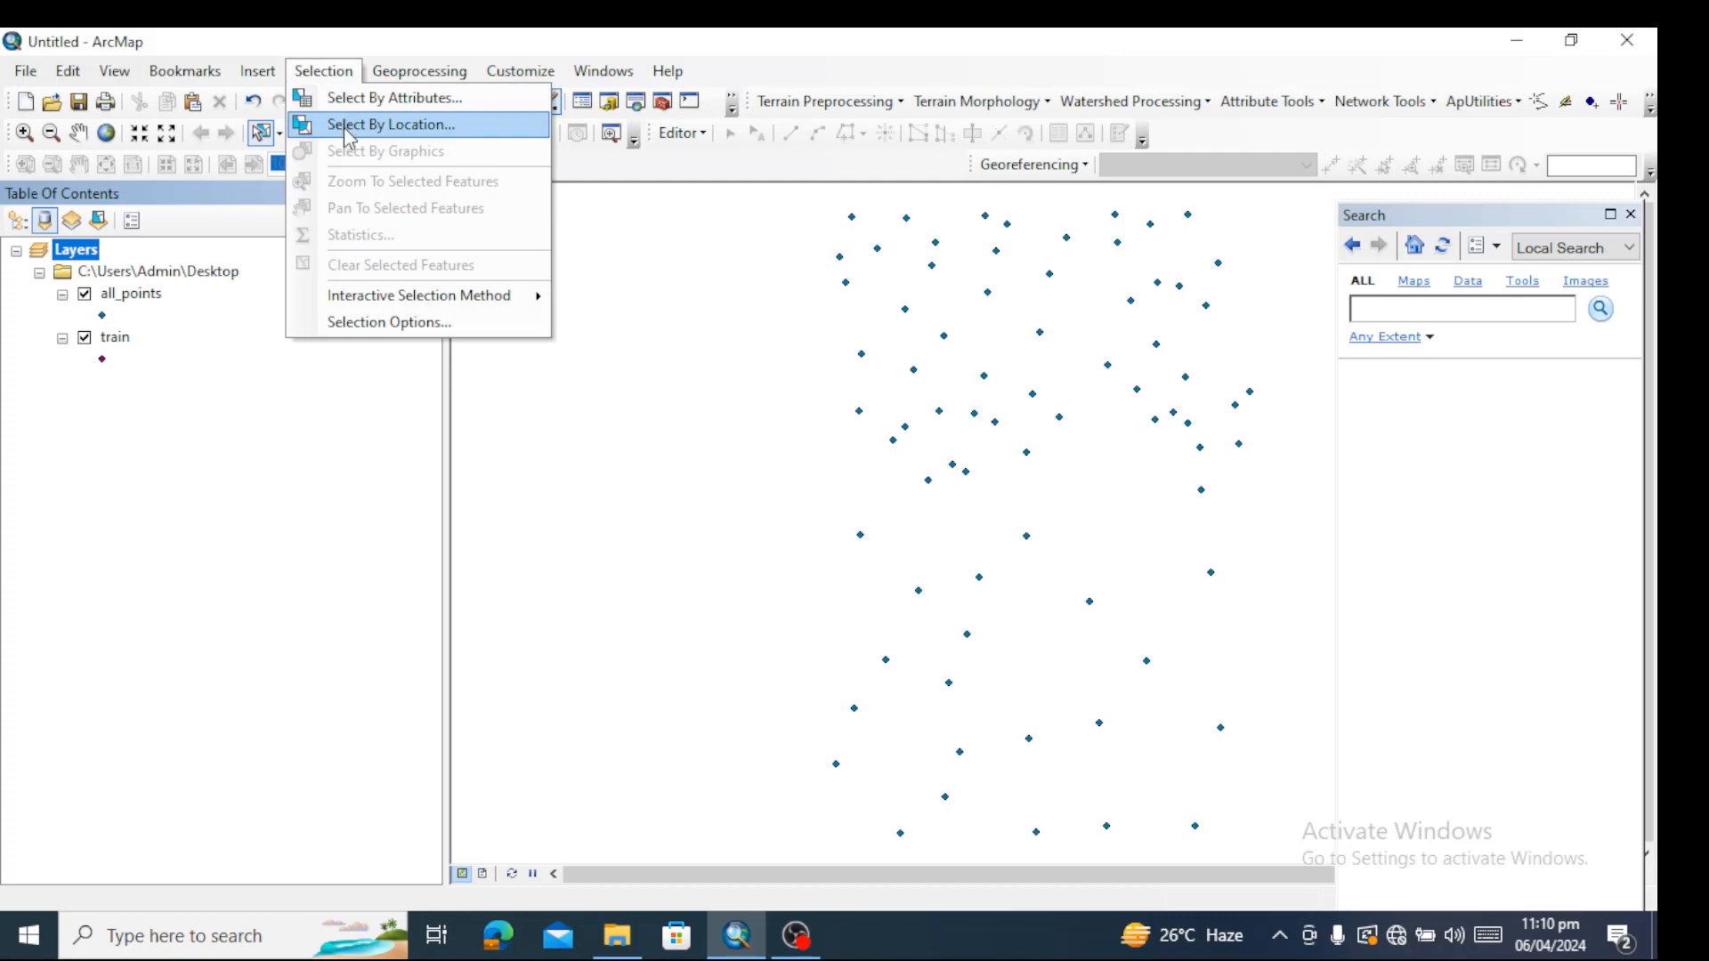
{"action": "left_click", "coordinate": [344, 123]}
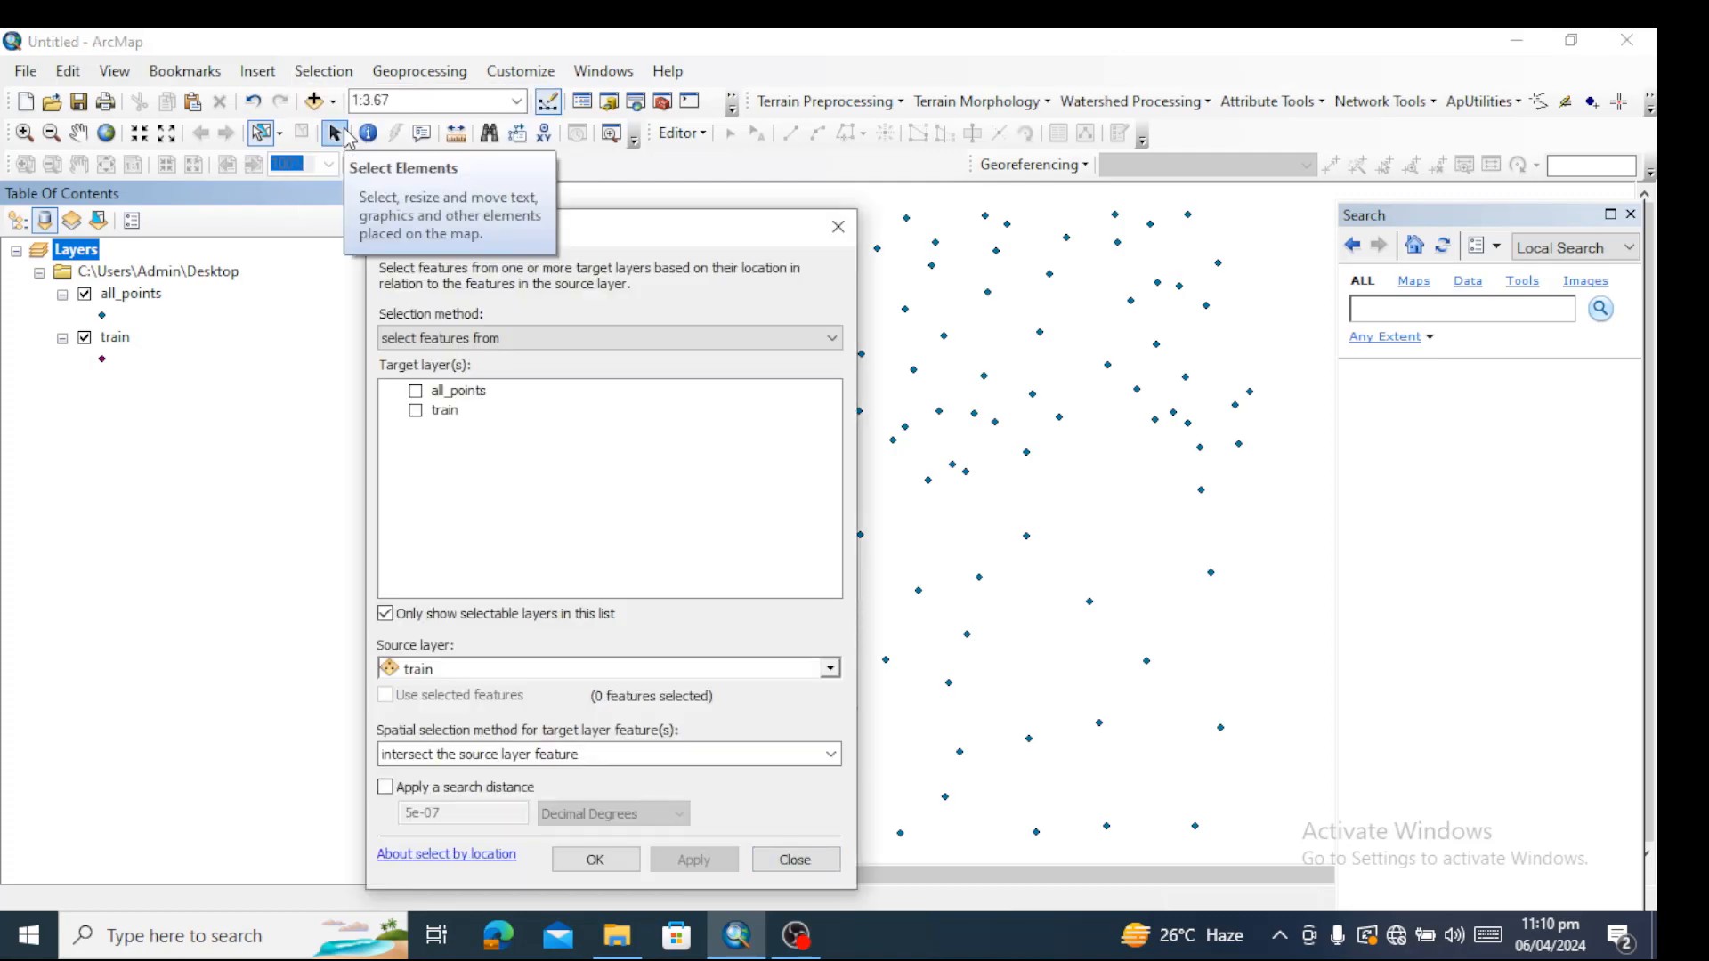
{"action": "left_click", "coordinate": [416, 391]}
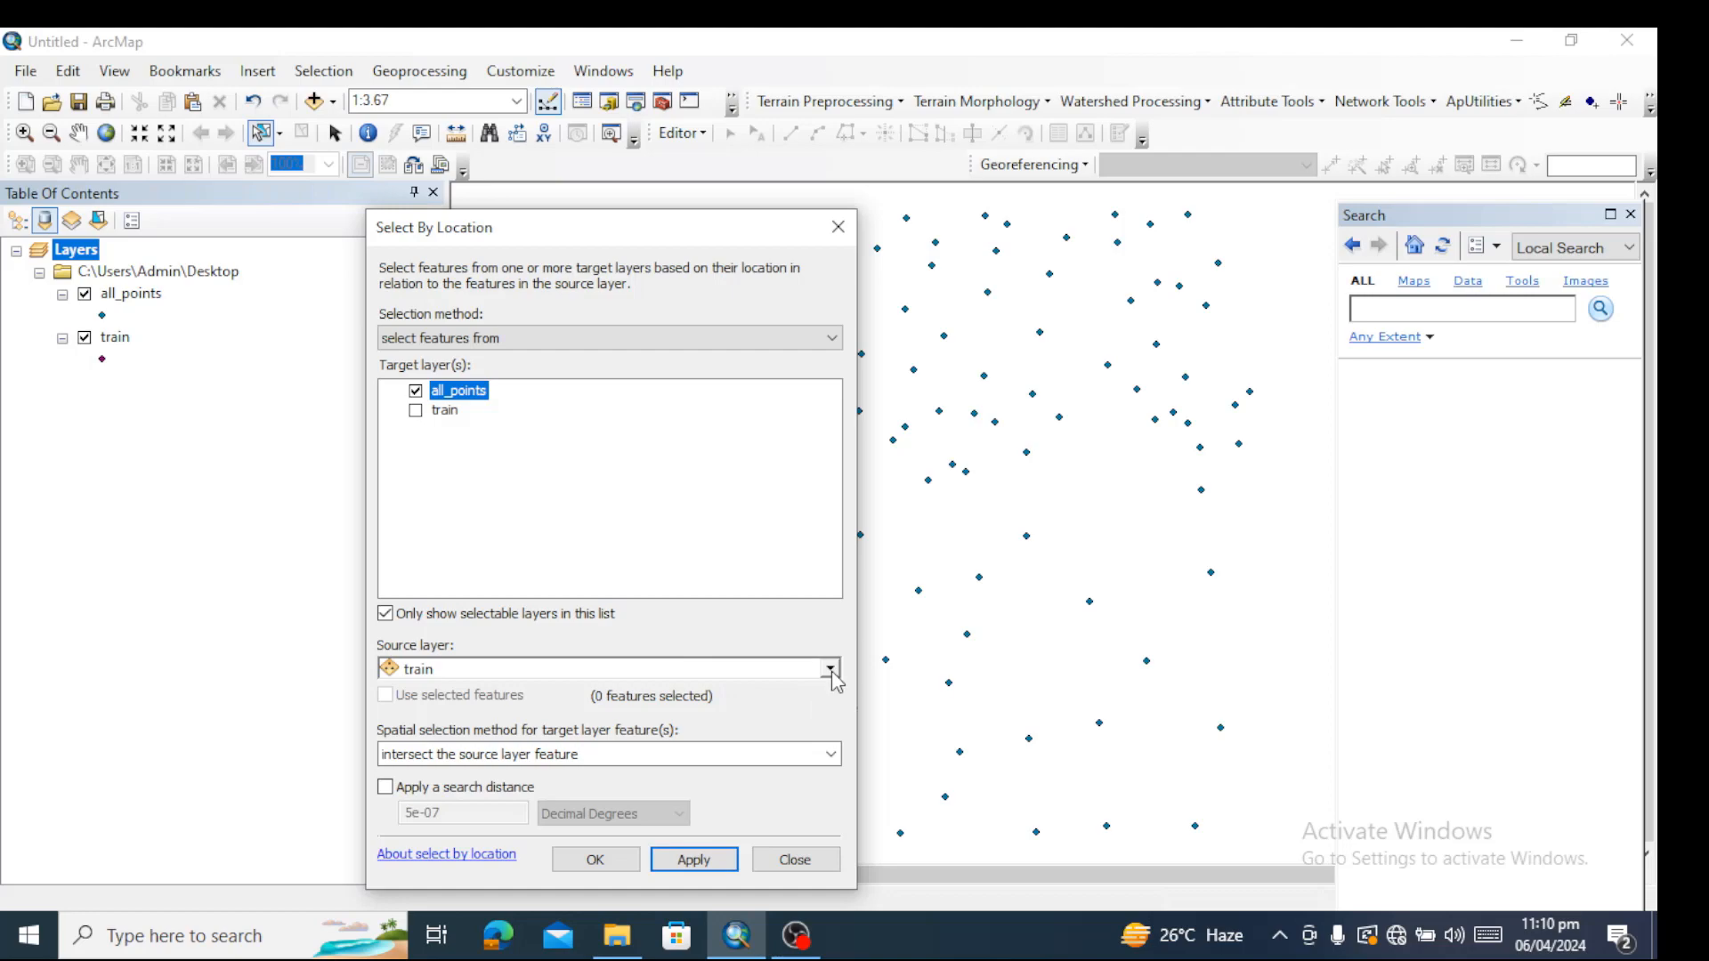
{"action": "left_click", "coordinate": [829, 669]}
{"action": "left_click", "coordinate": [831, 671]}
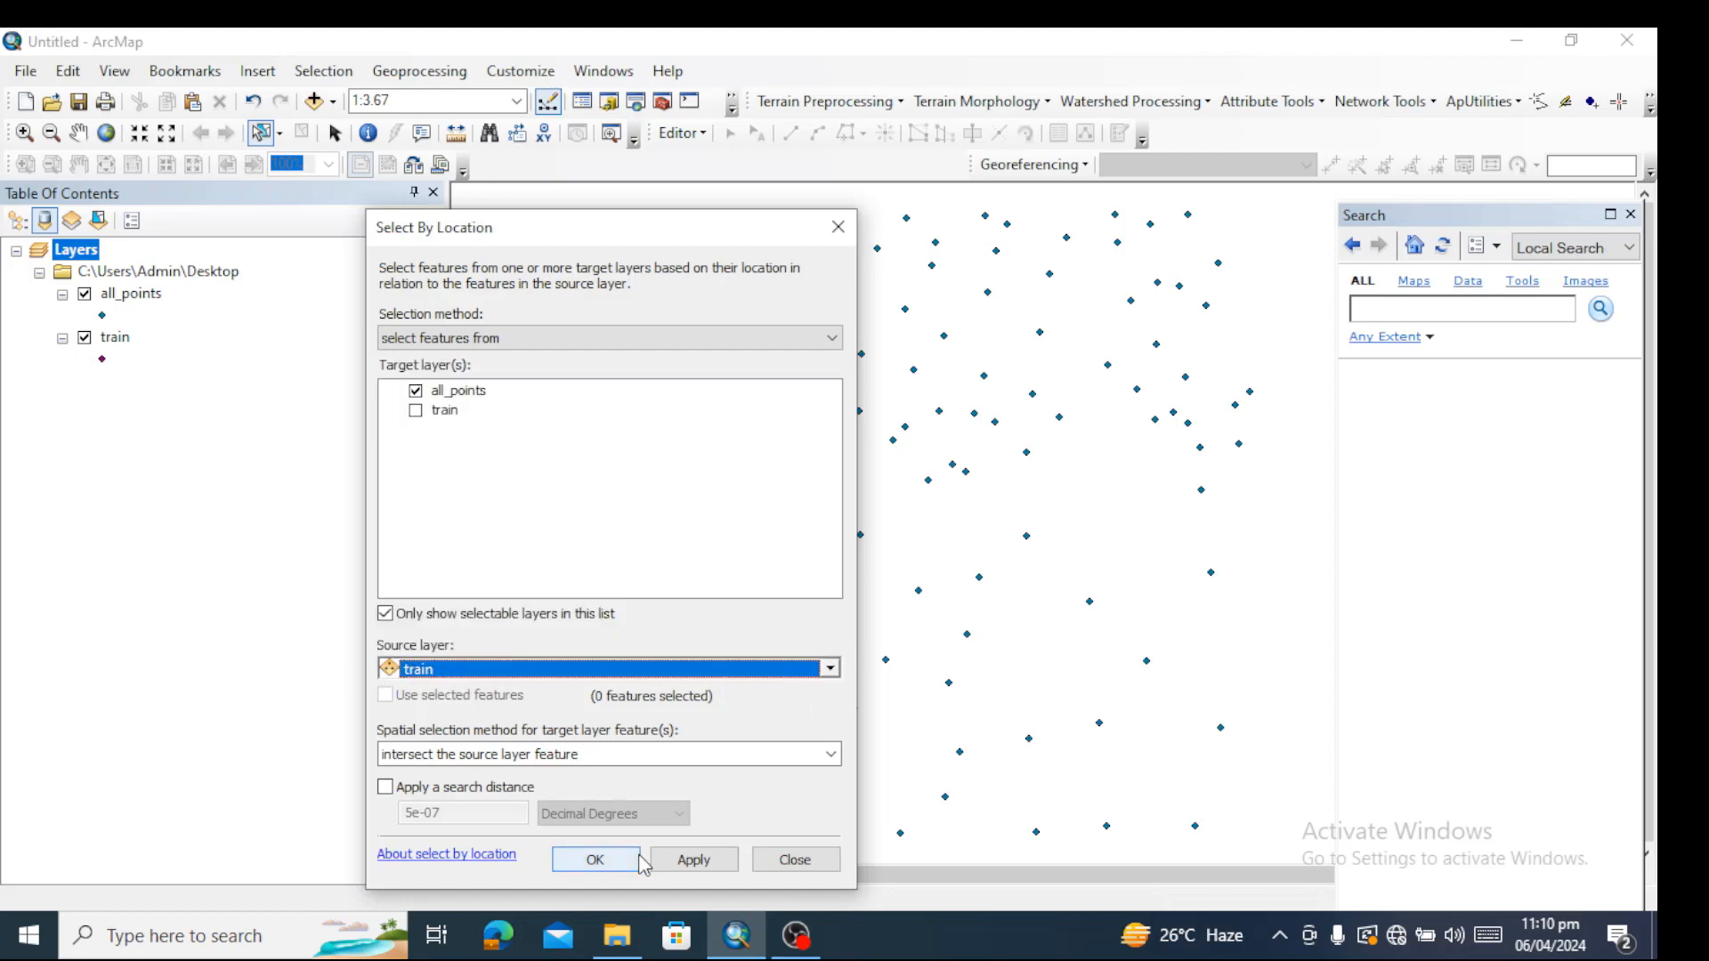
{"action": "left_click", "coordinate": [672, 861]}
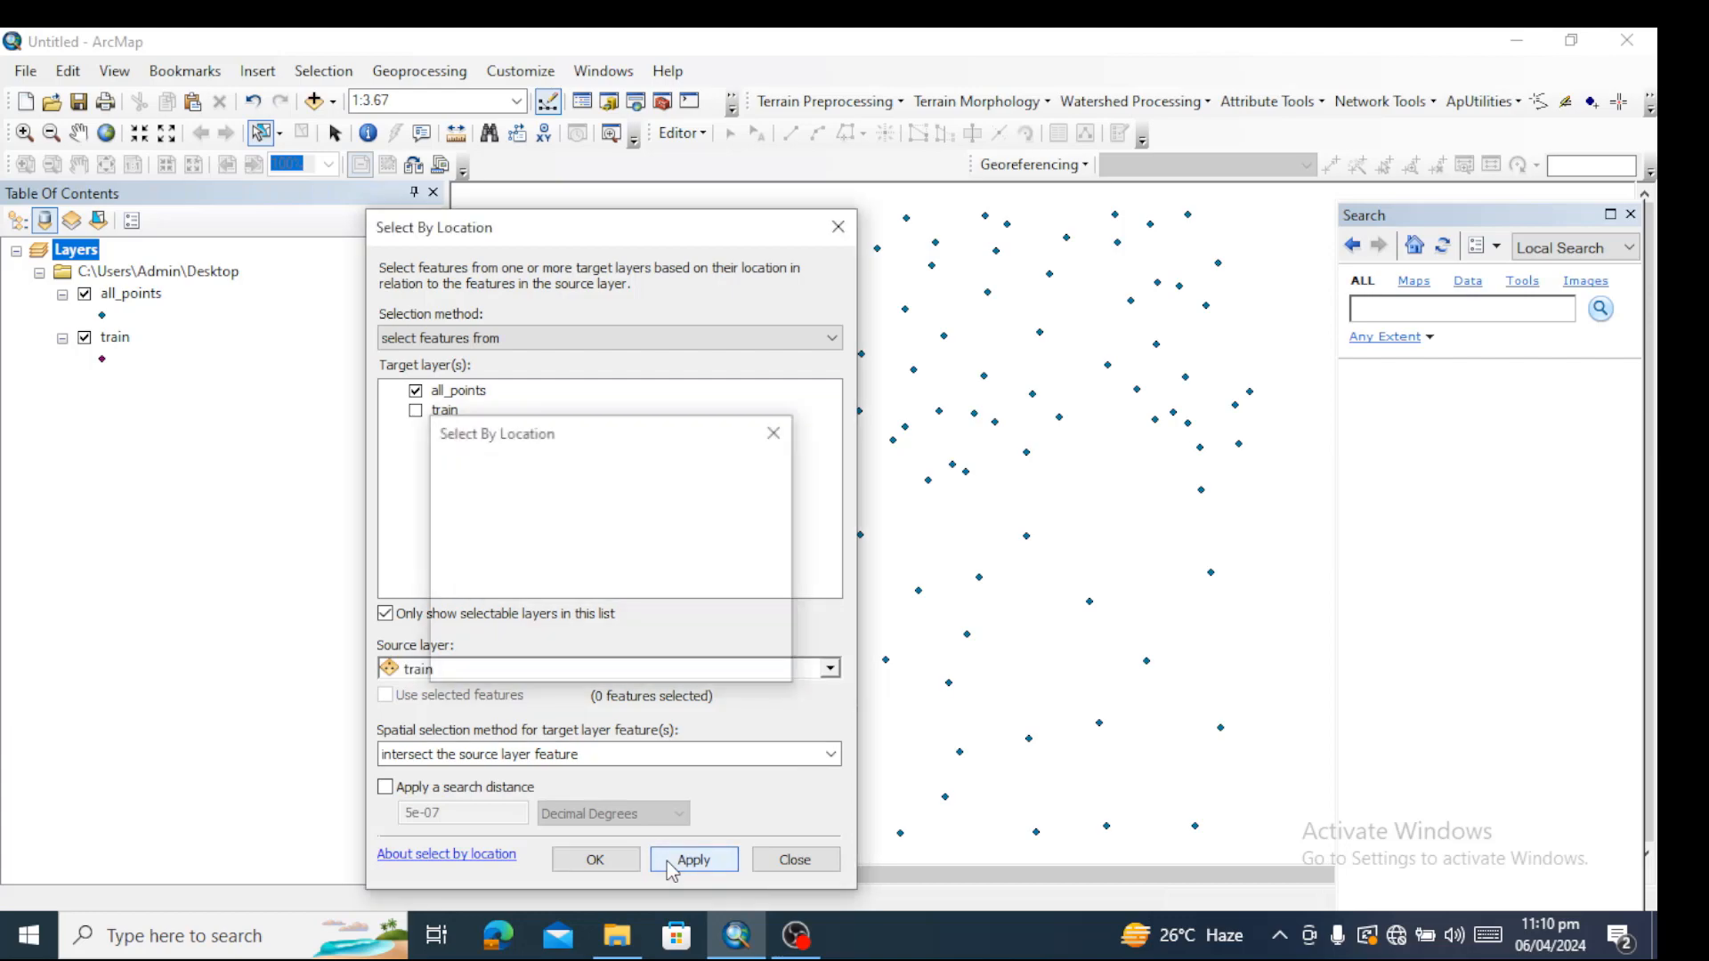
{"action": "left_click", "coordinate": [594, 860]}
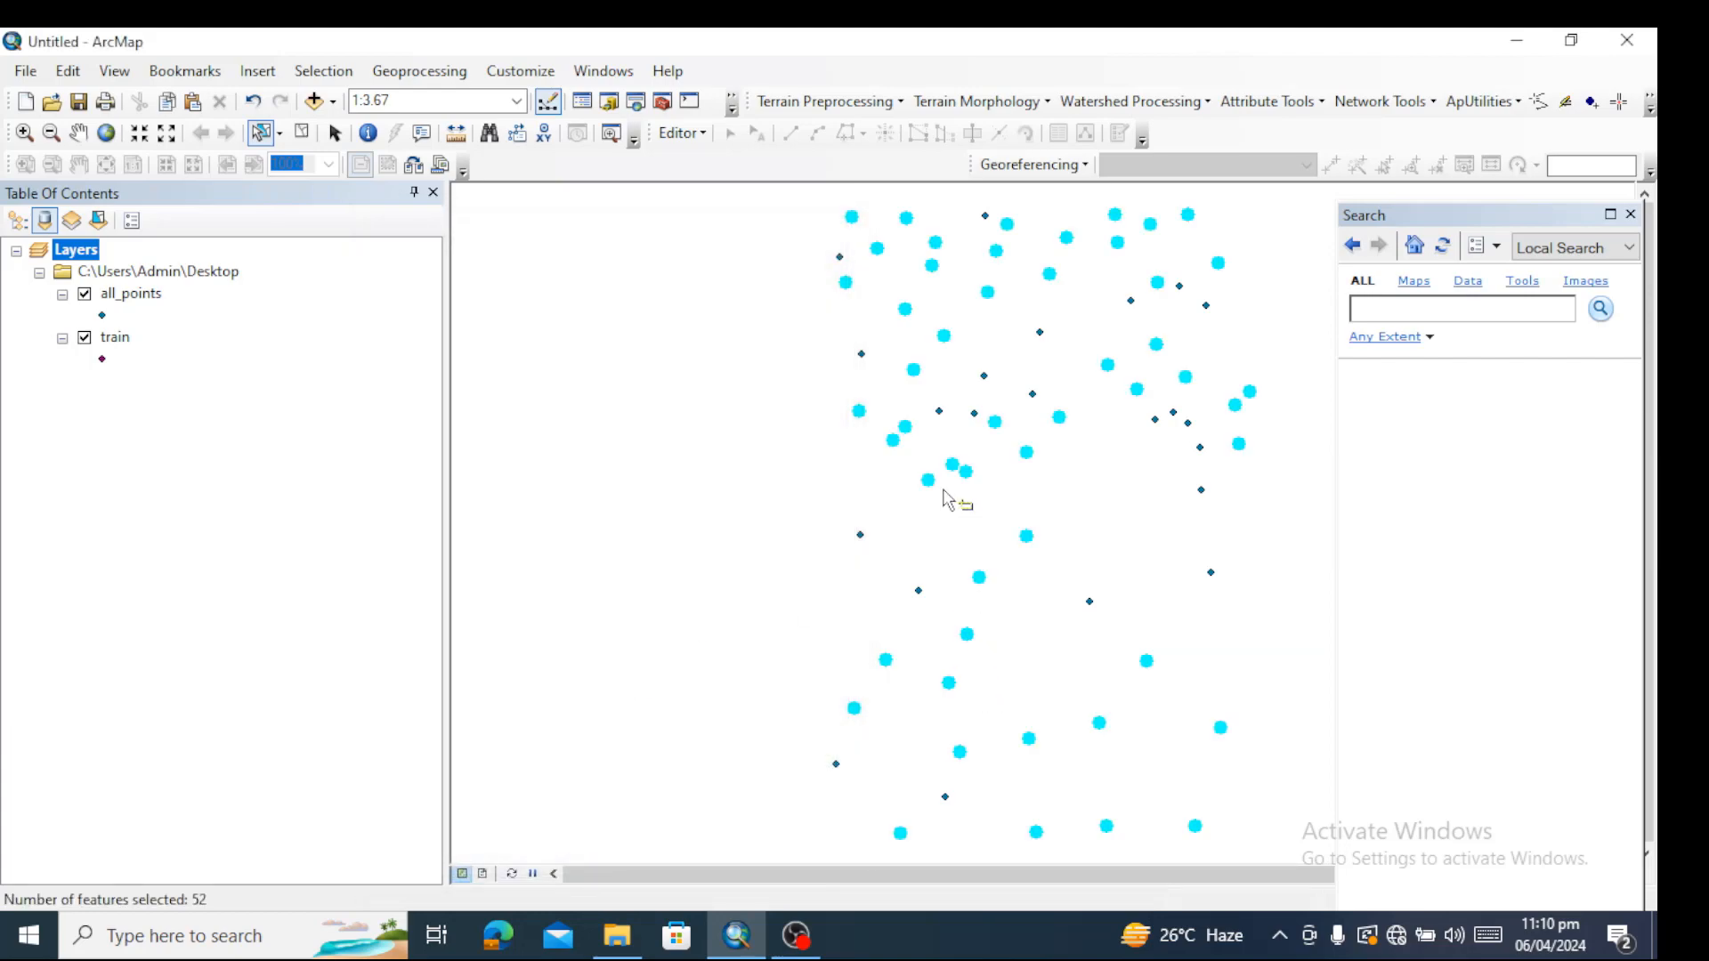
- Switch the selection in the all_points attribute table to the points outside the train layer, and close the table
{"action": "left_click", "coordinate": [122, 295]}
{"action": "right_click", "coordinate": [122, 295]}
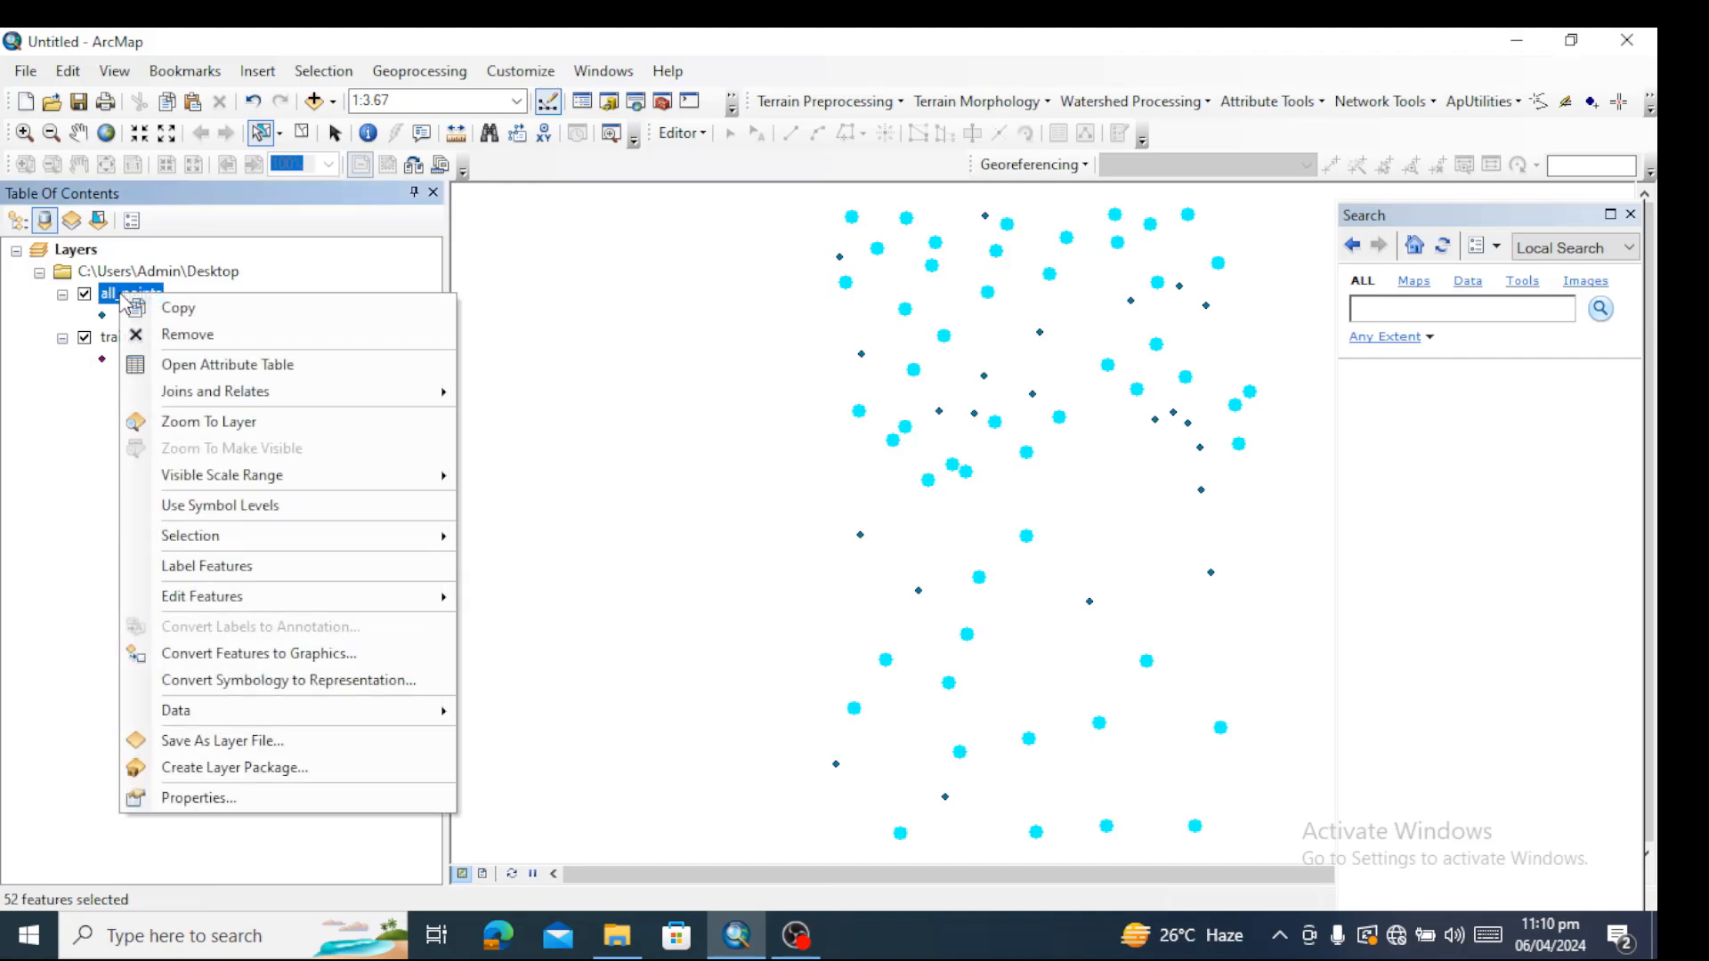
{"action": "left_click", "coordinate": [145, 366]}
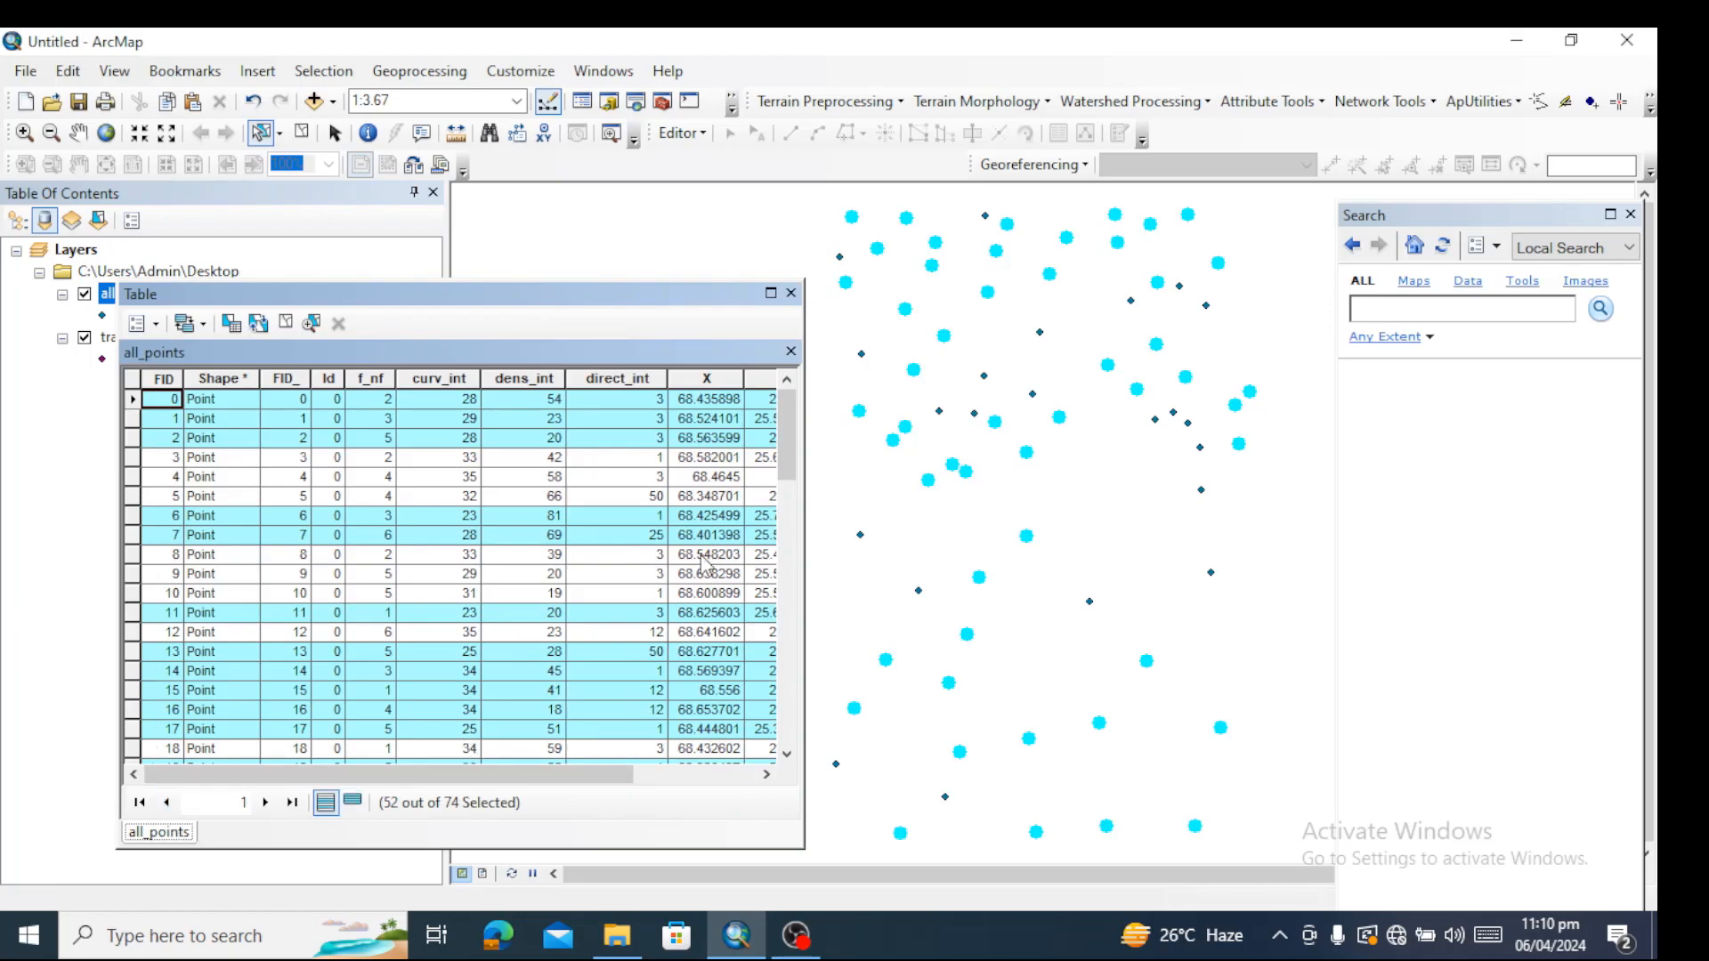
{"action": "mouse_move", "coordinate": [789, 439]}
{"action": "left_mouse_down"}
{"action": "mouse_move", "coordinate": [790, 483]}
{"action": "mouse_move", "coordinate": [790, 441]}
{"action": "left_mouse_up"}
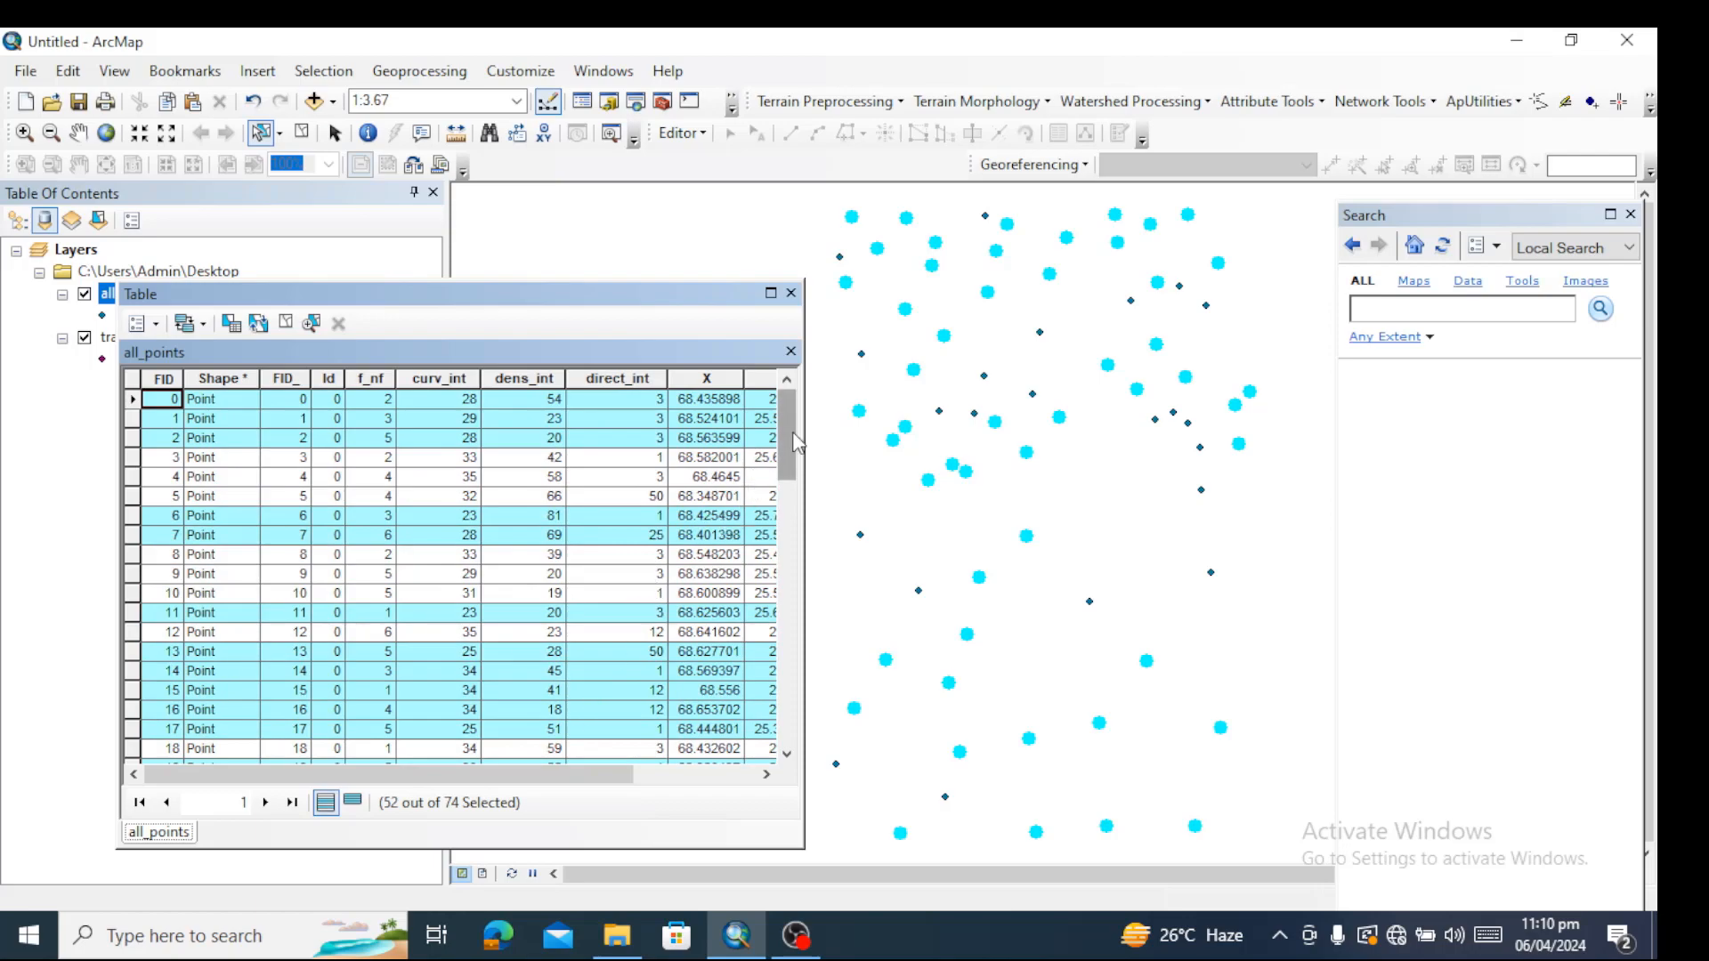
{"action": "left_click", "coordinate": [258, 324]}
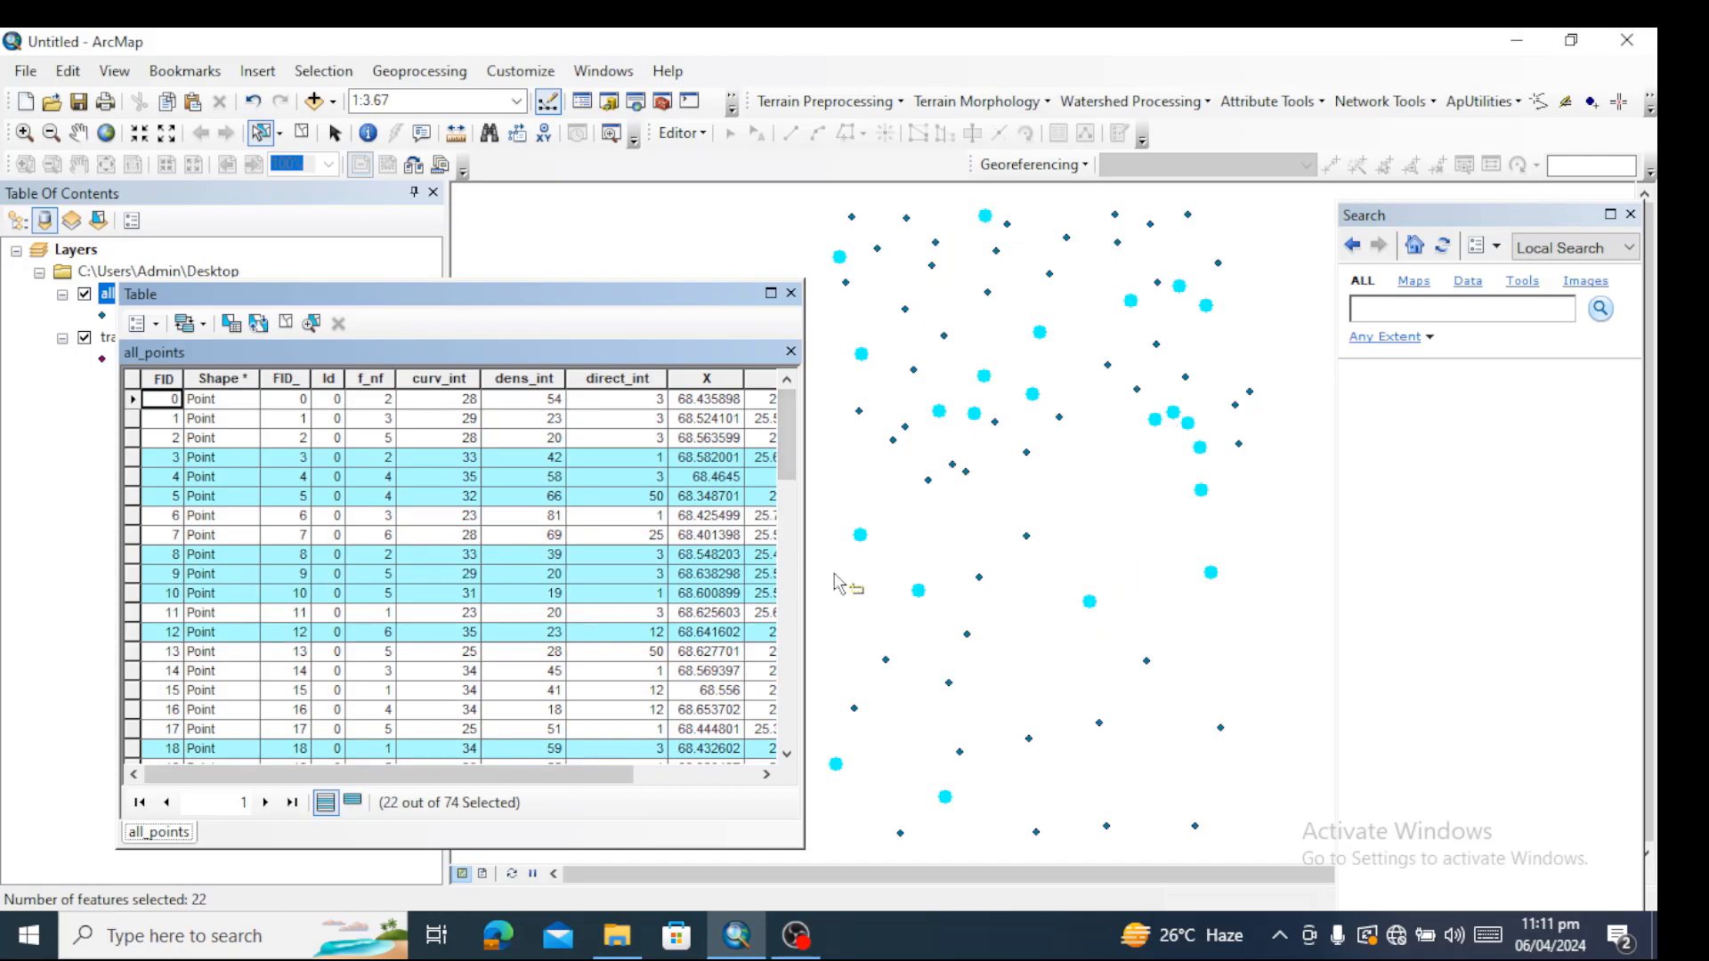
{"action": "left_click", "coordinate": [790, 352]}
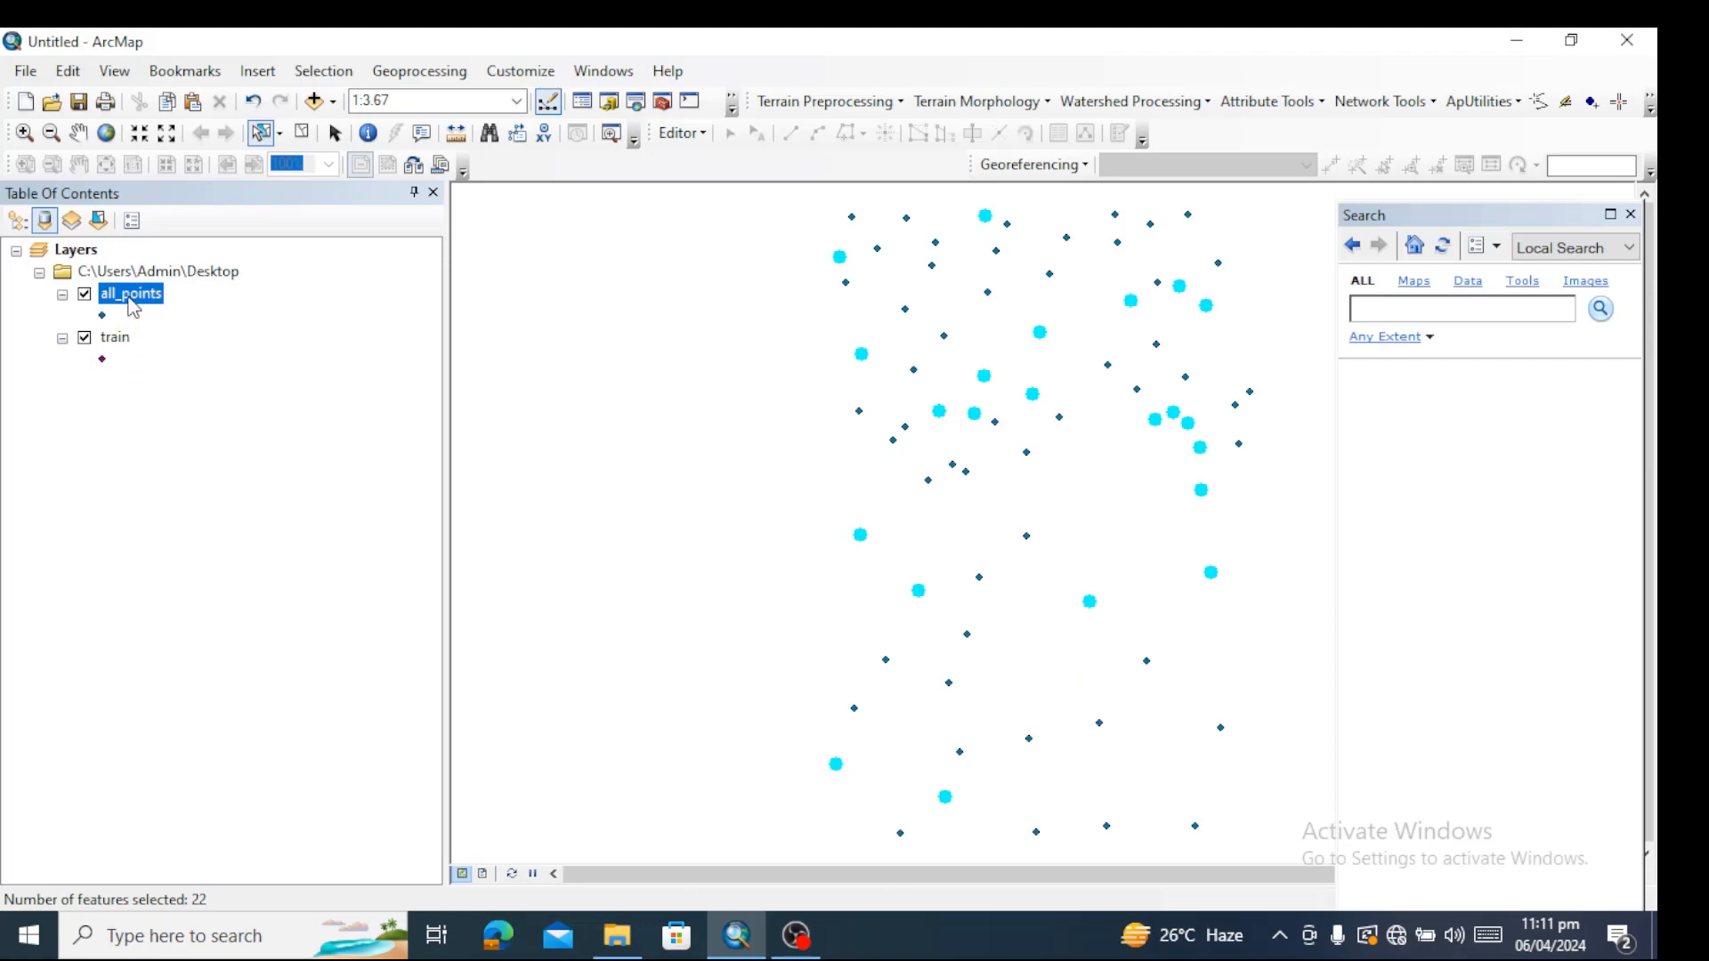
- Export the selected all_points features to the Desktop as test and add the result to the map
{"action": "right_click", "coordinate": [132, 304]}
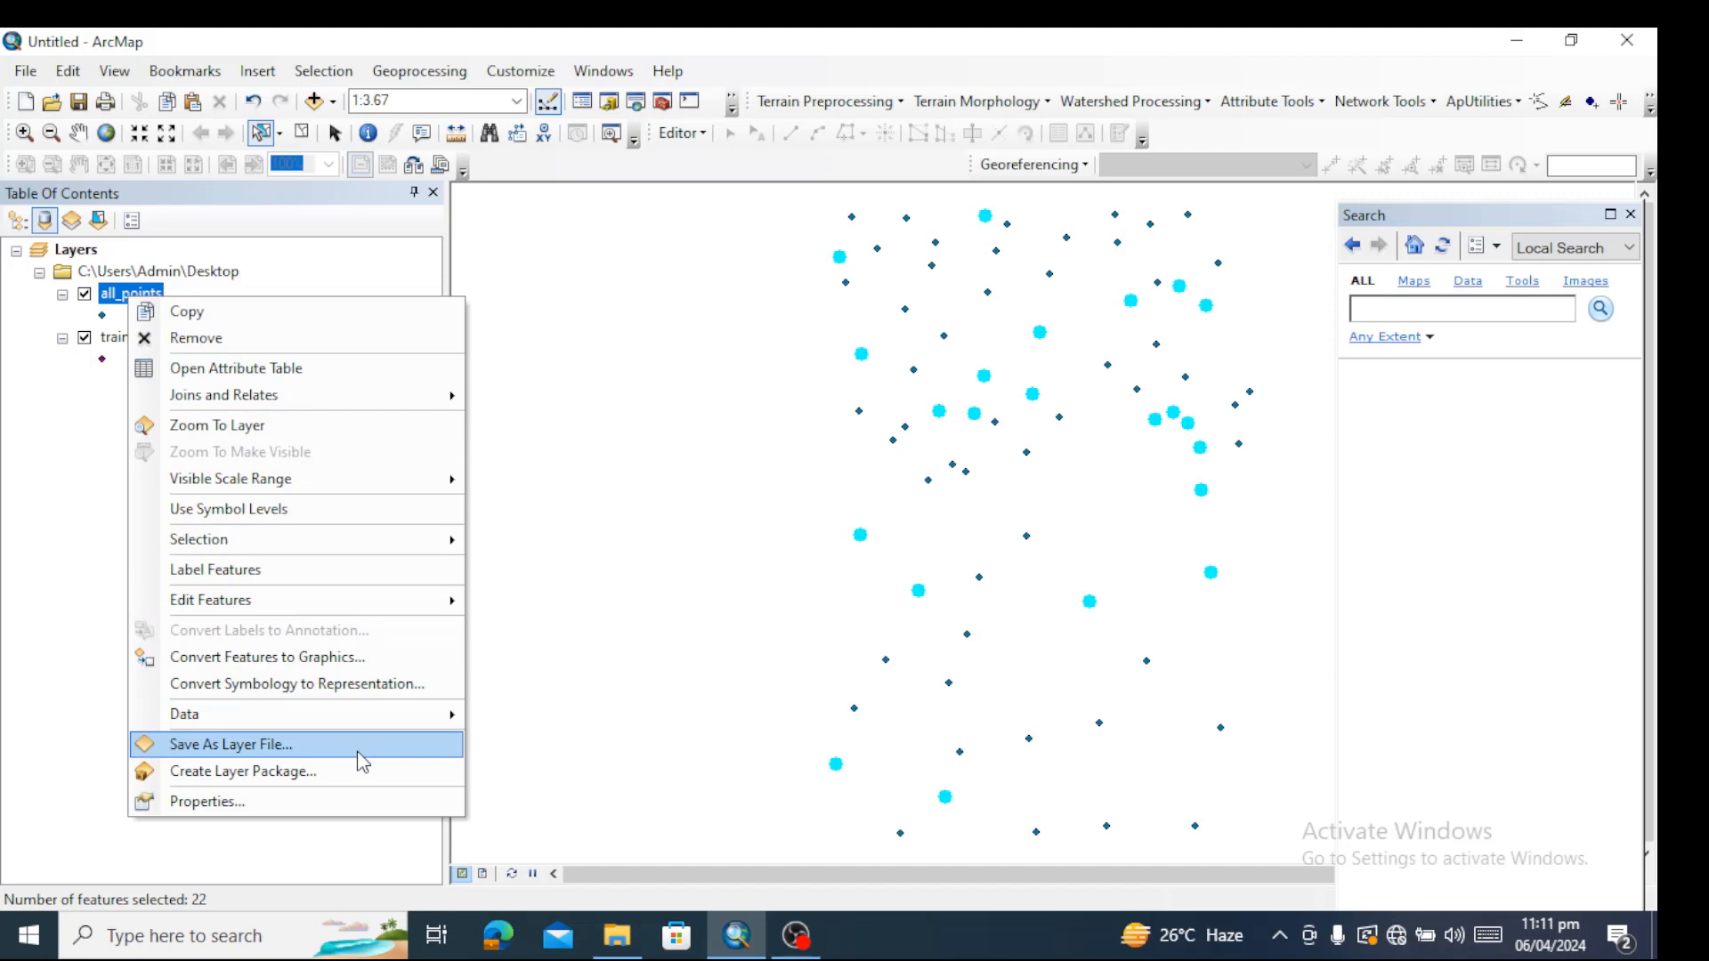
{"action": "mouse_move", "coordinate": [427, 726]}
{"action": "left_click", "coordinate": [534, 742]}
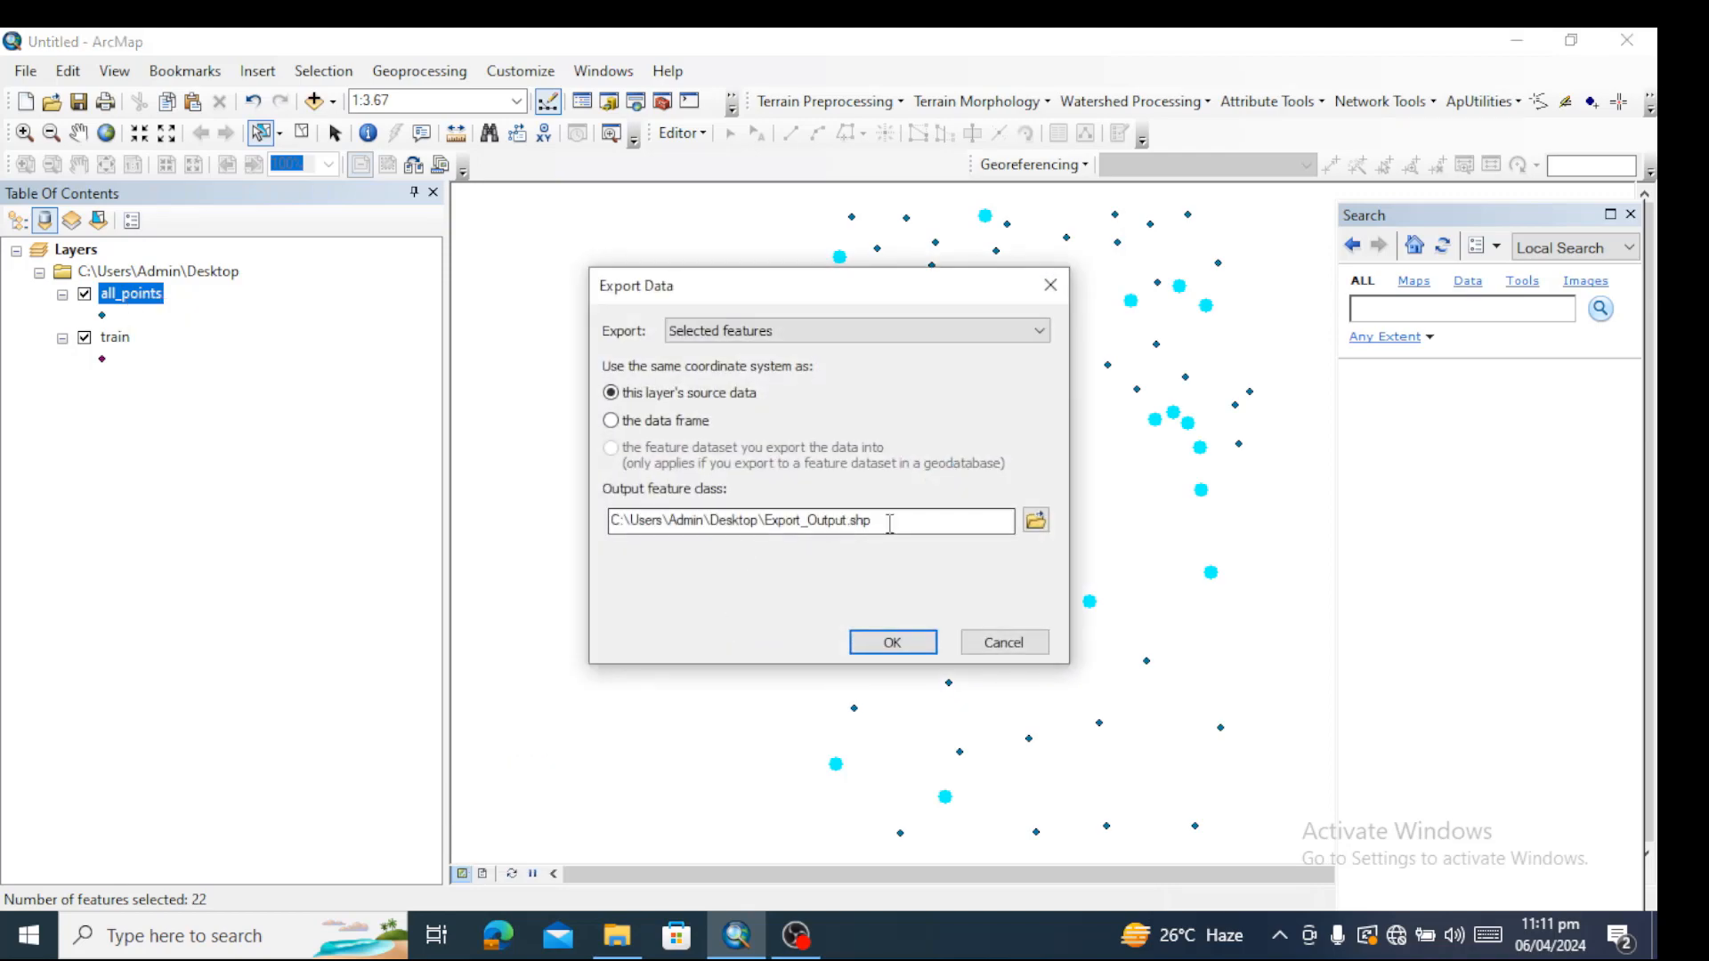
{"action": "left_click_drag", "start_coordinate": [885, 522], "coordinate": [778, 525]}
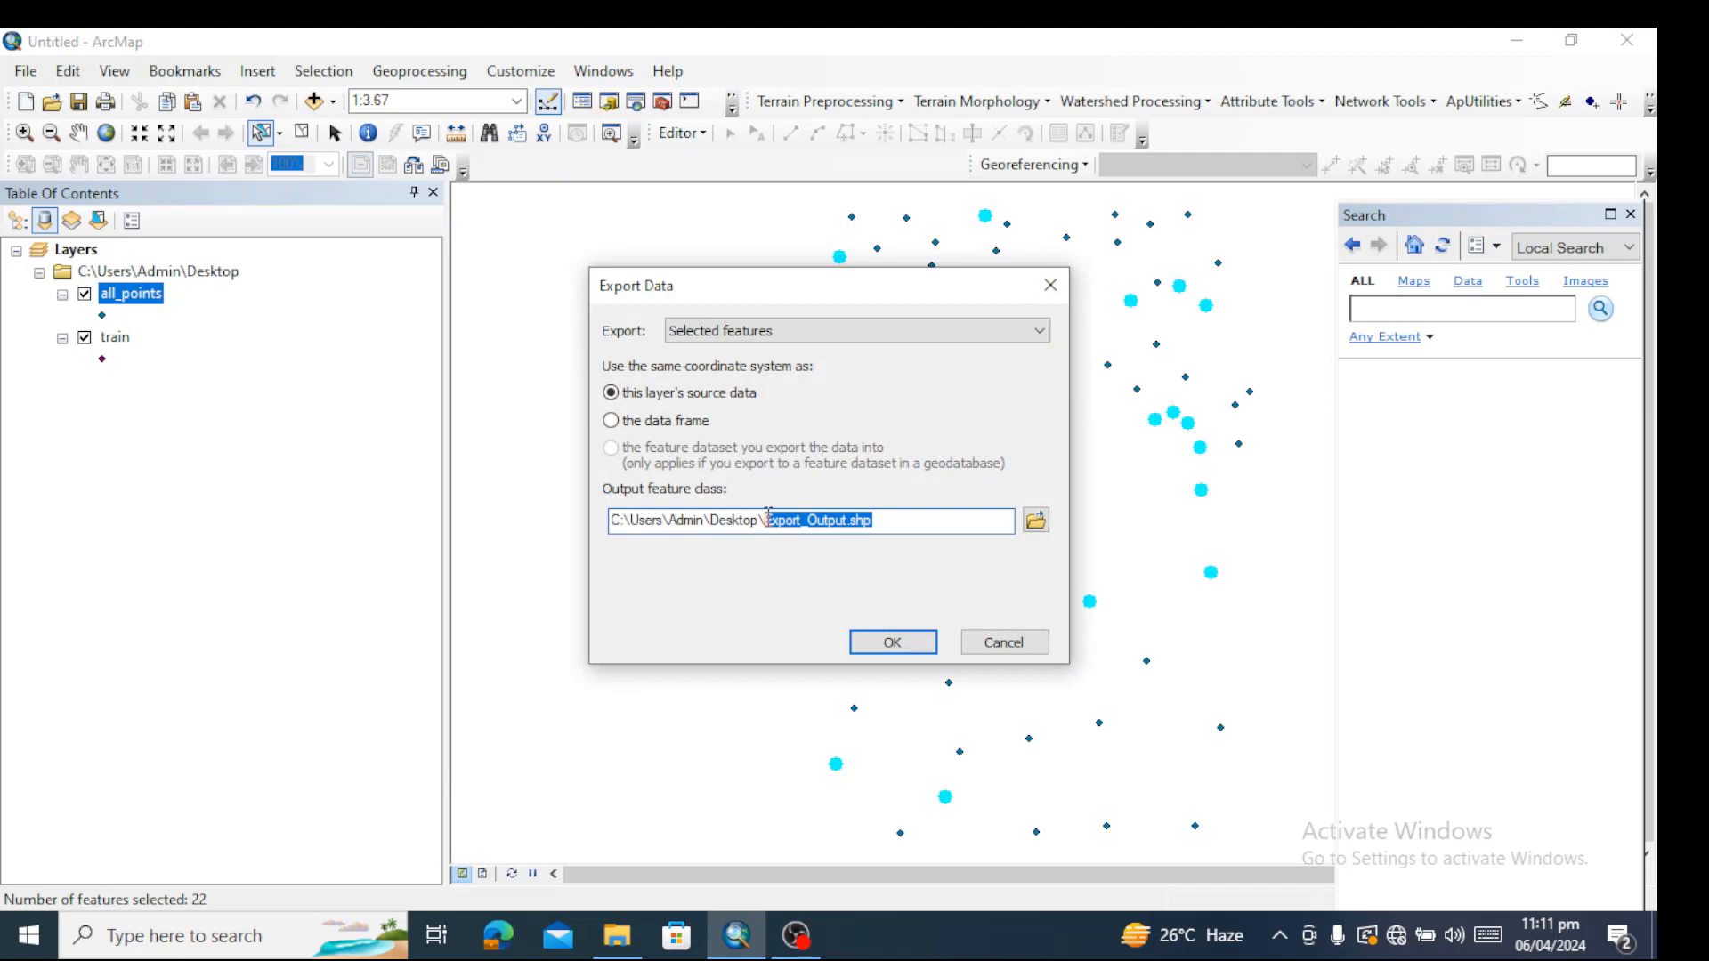
{"action": "type", "text": "t"}
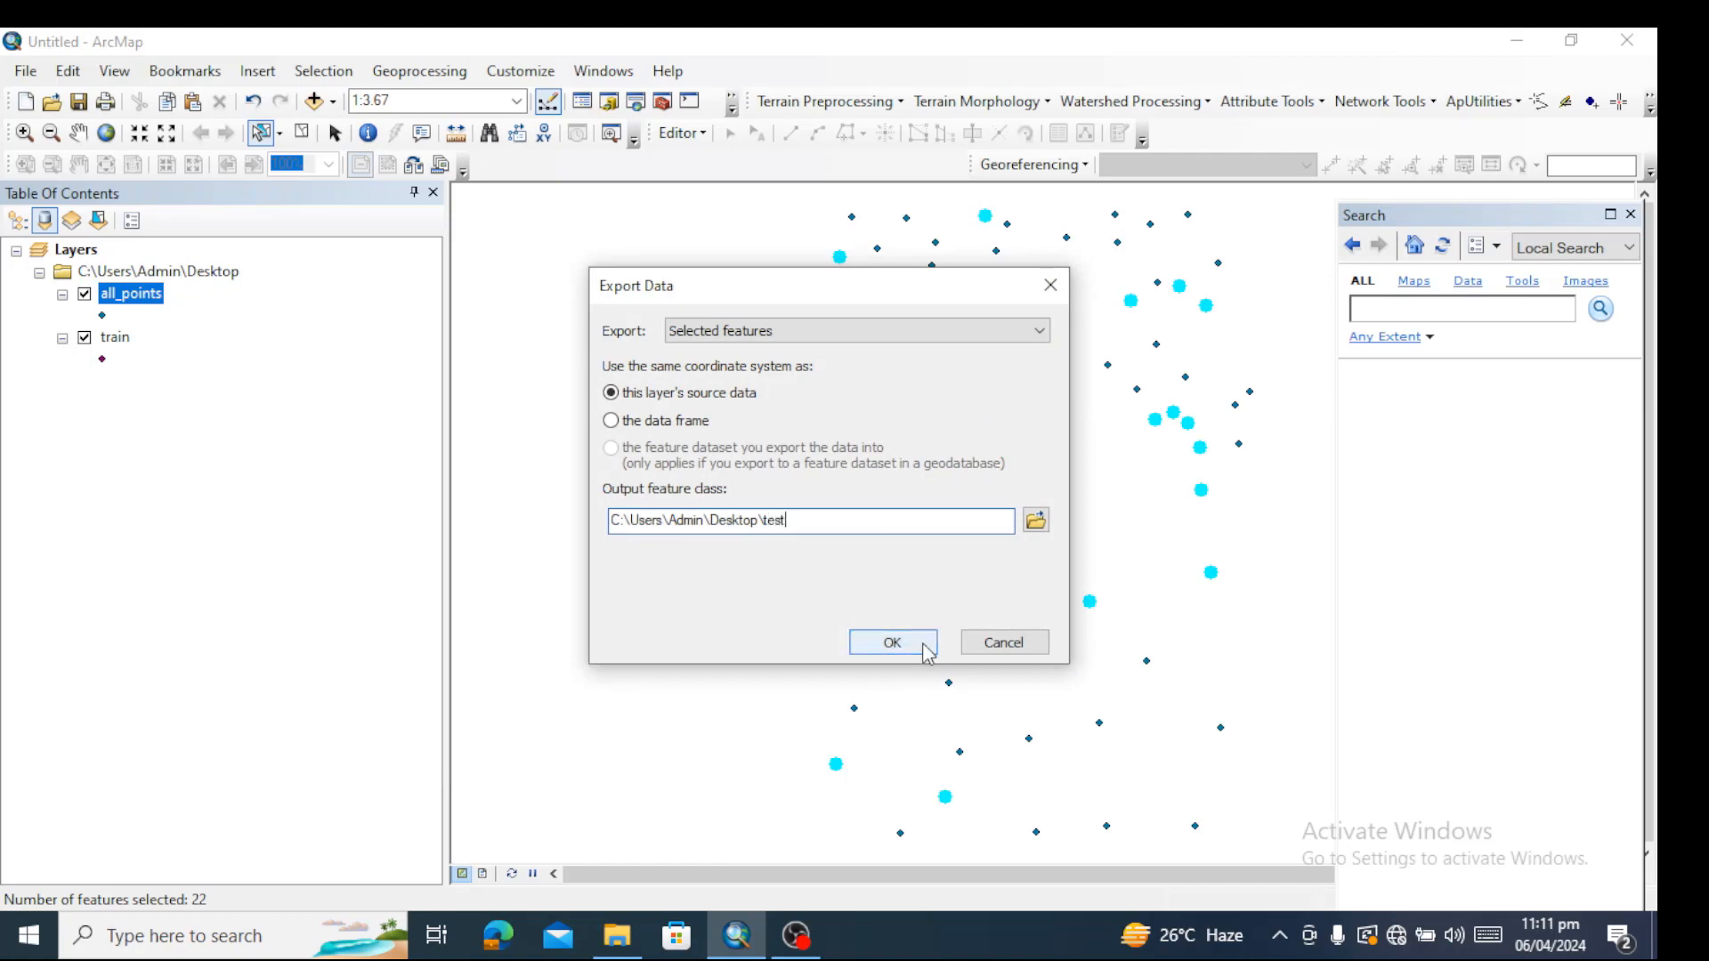
{"action": "left_click", "coordinate": [893, 642]}
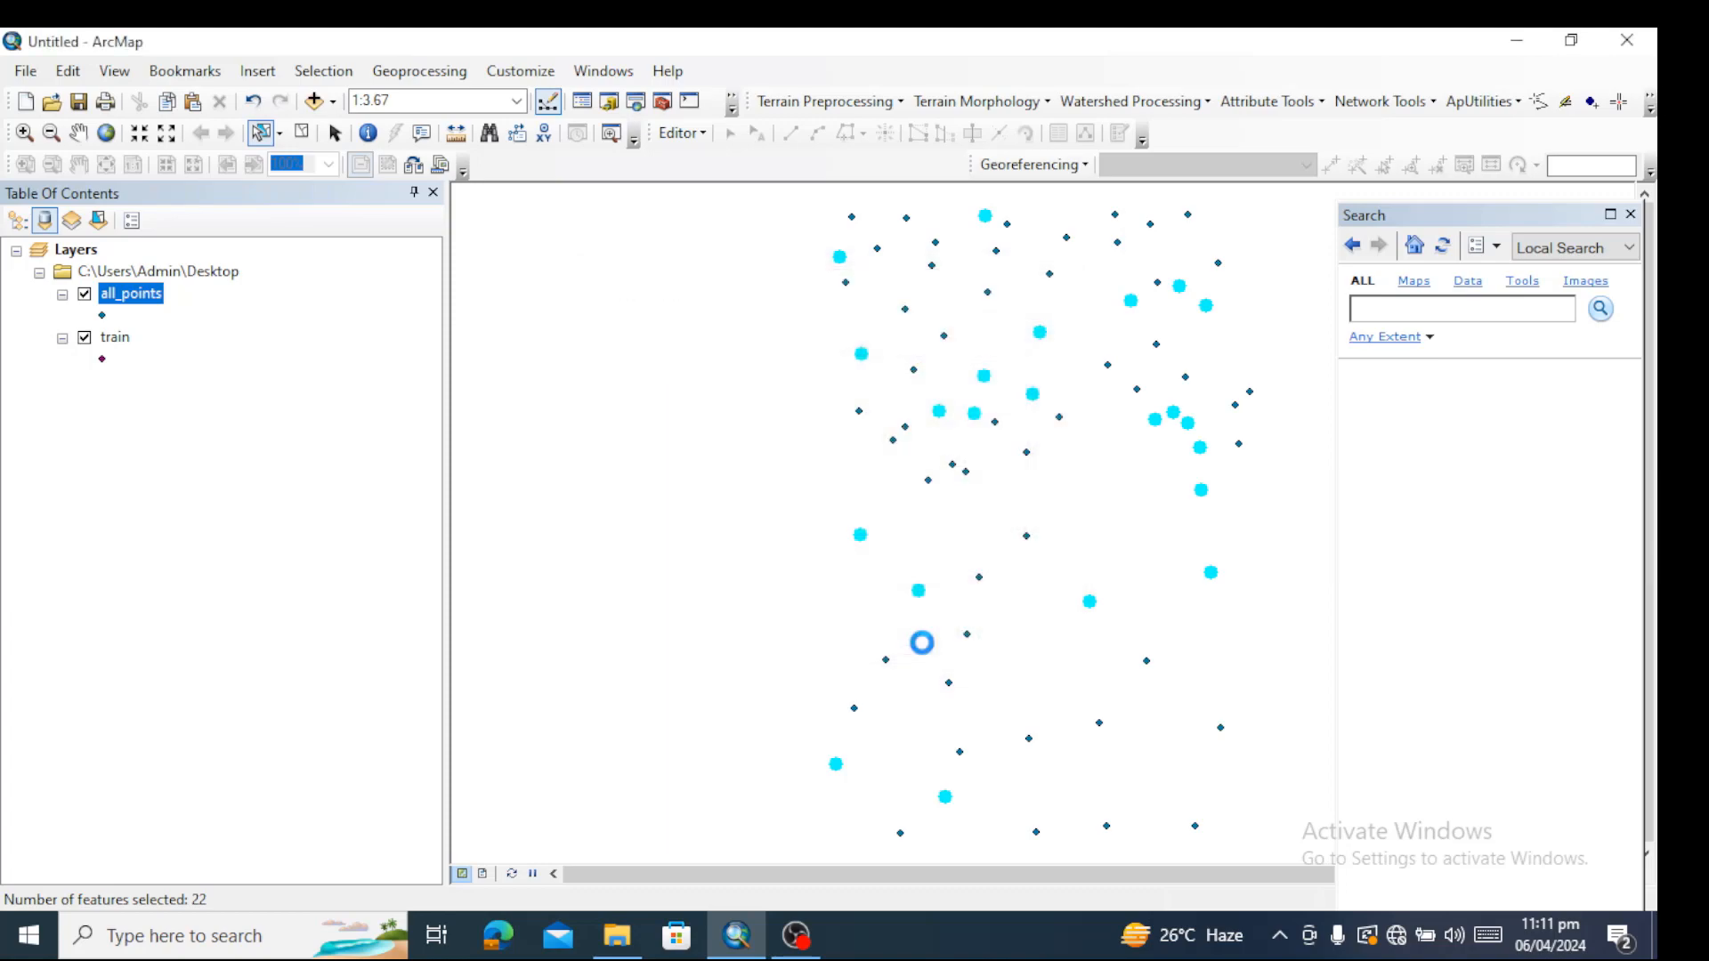
{"action": "left_click", "coordinate": [917, 567]}
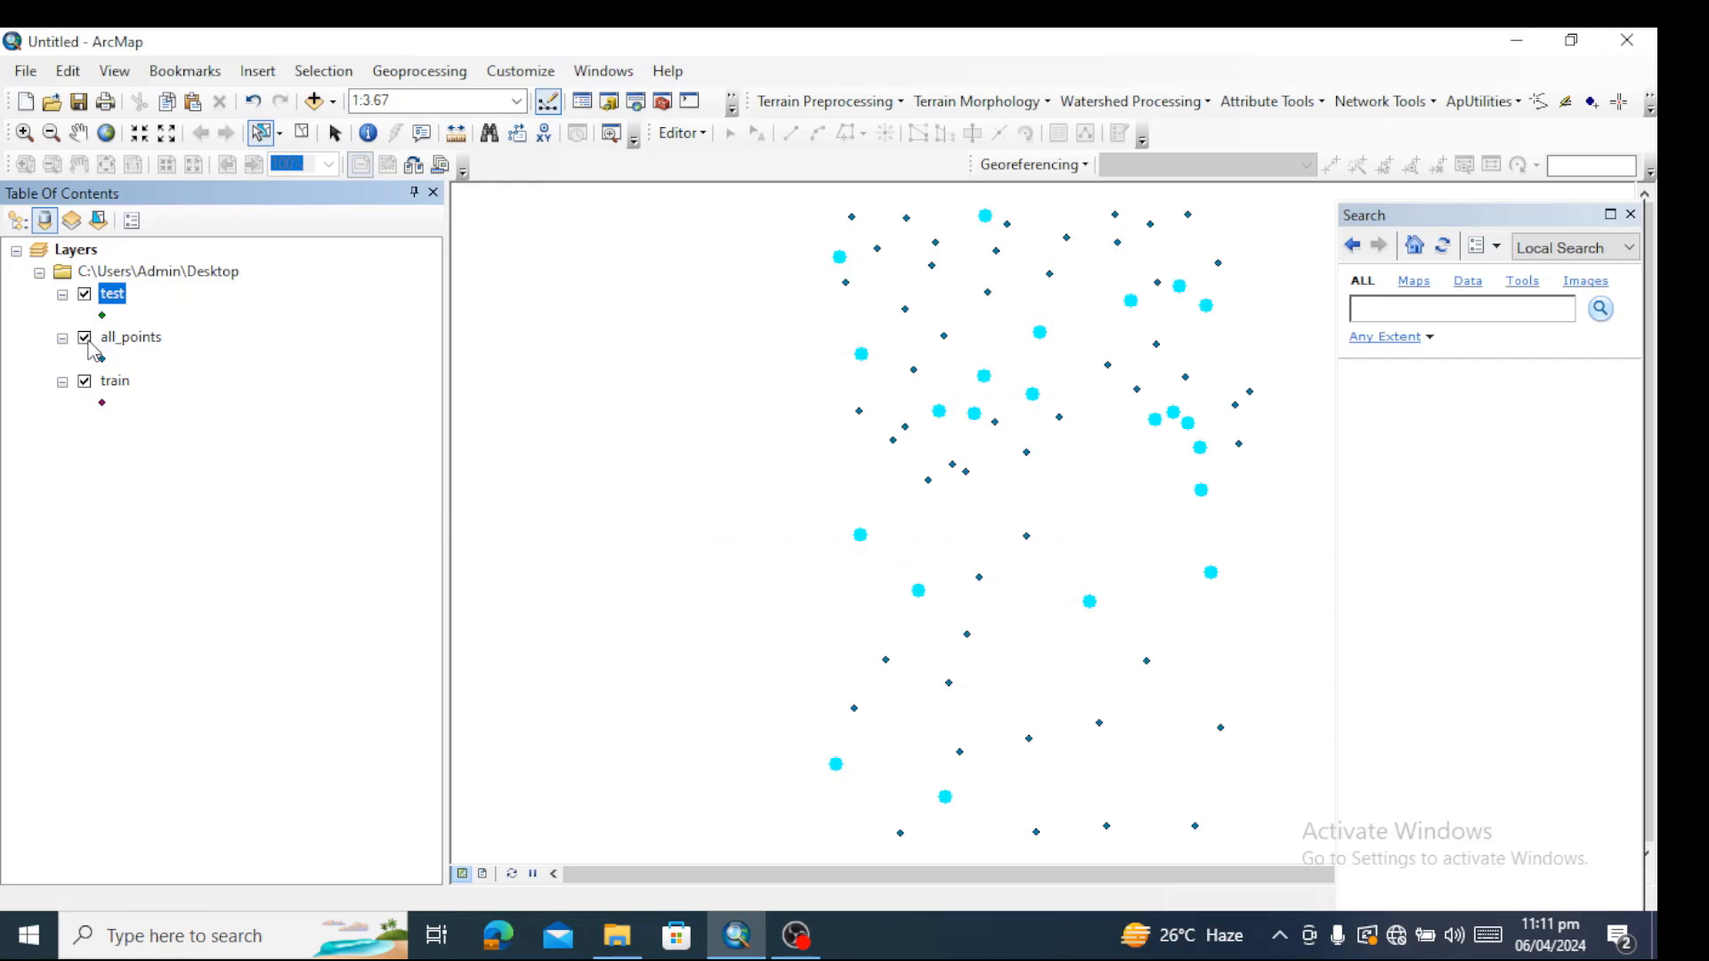
- Hide the test and train layers, leaving only all_points displayed
{"action": "left_click", "coordinate": [84, 382]}
{"action": "left_click", "coordinate": [85, 338]}
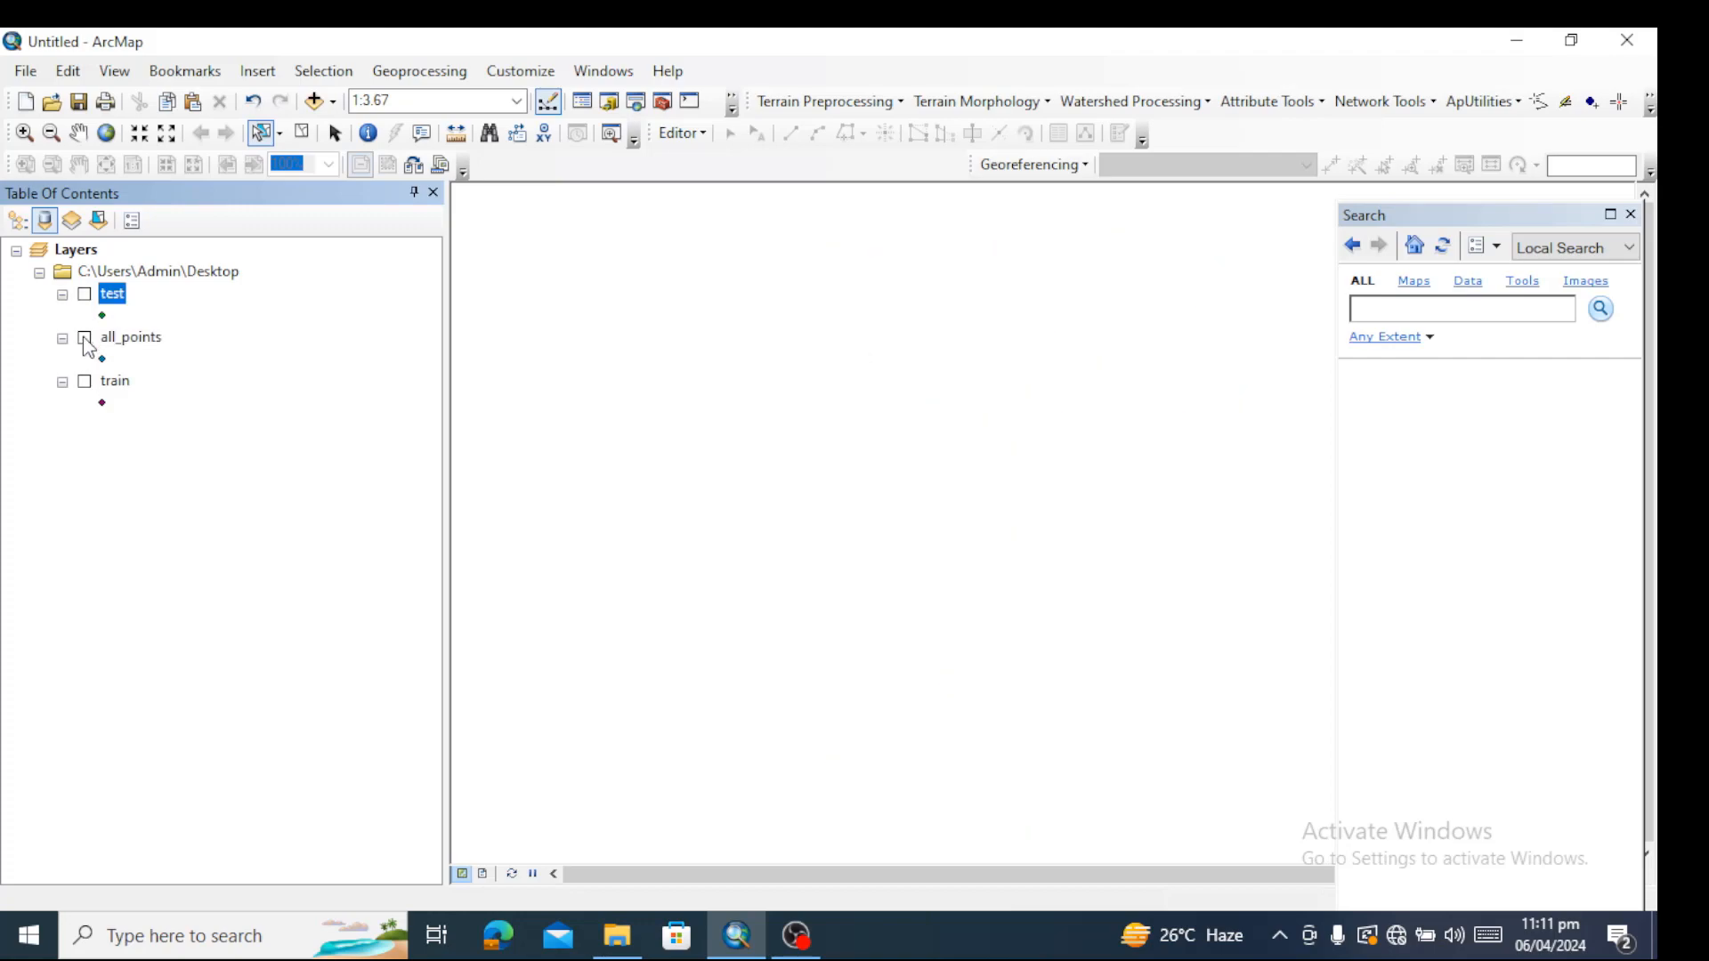
{"action": "left_click", "coordinate": [84, 339]}
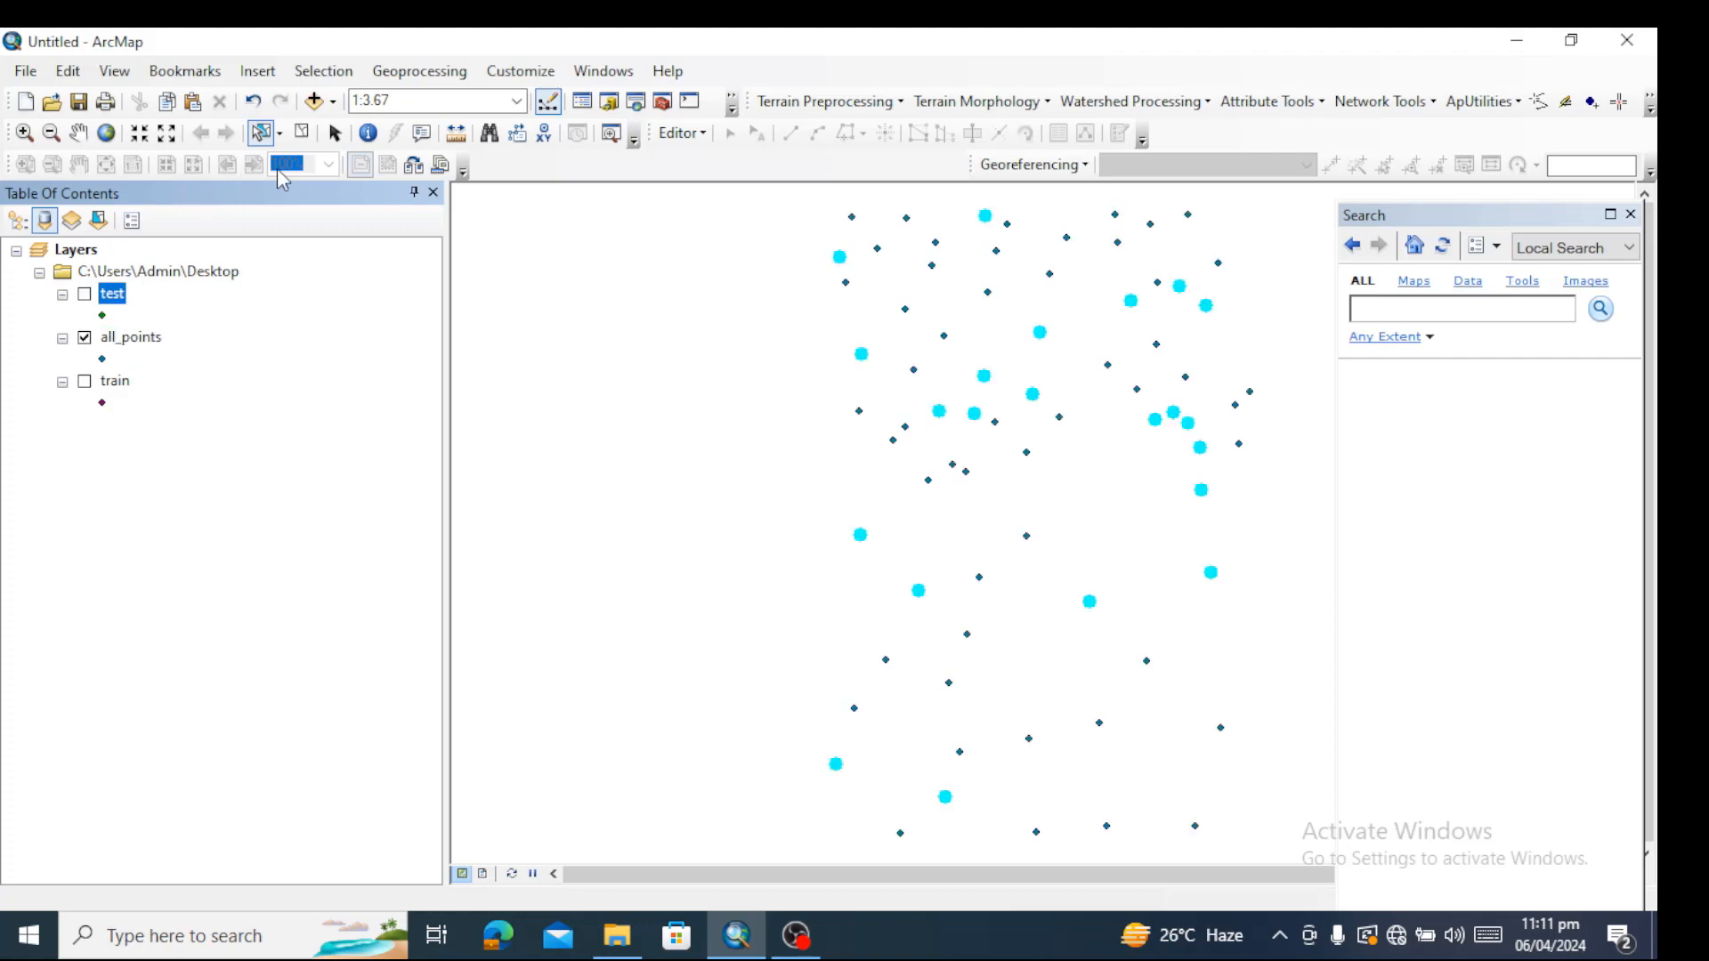
- Clear the feature selection and change the all_points symbol to Octagon 1
{"action": "left_click", "coordinate": [104, 360]}
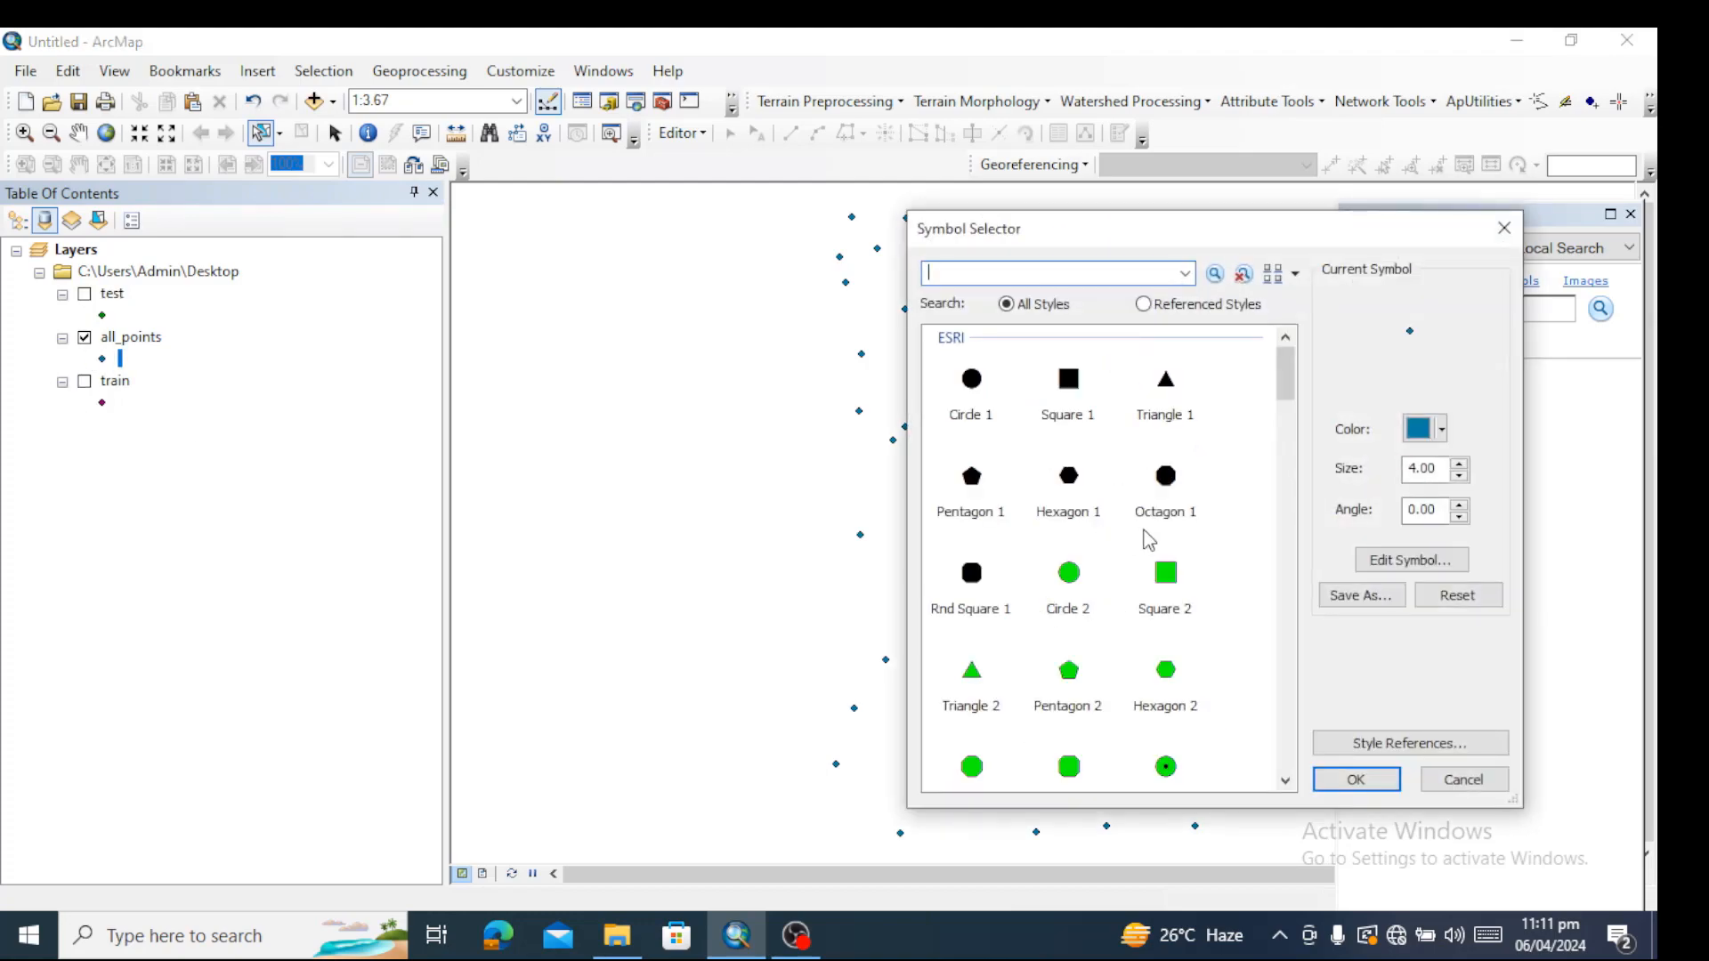
{"action": "left_click", "coordinate": [1169, 494]}
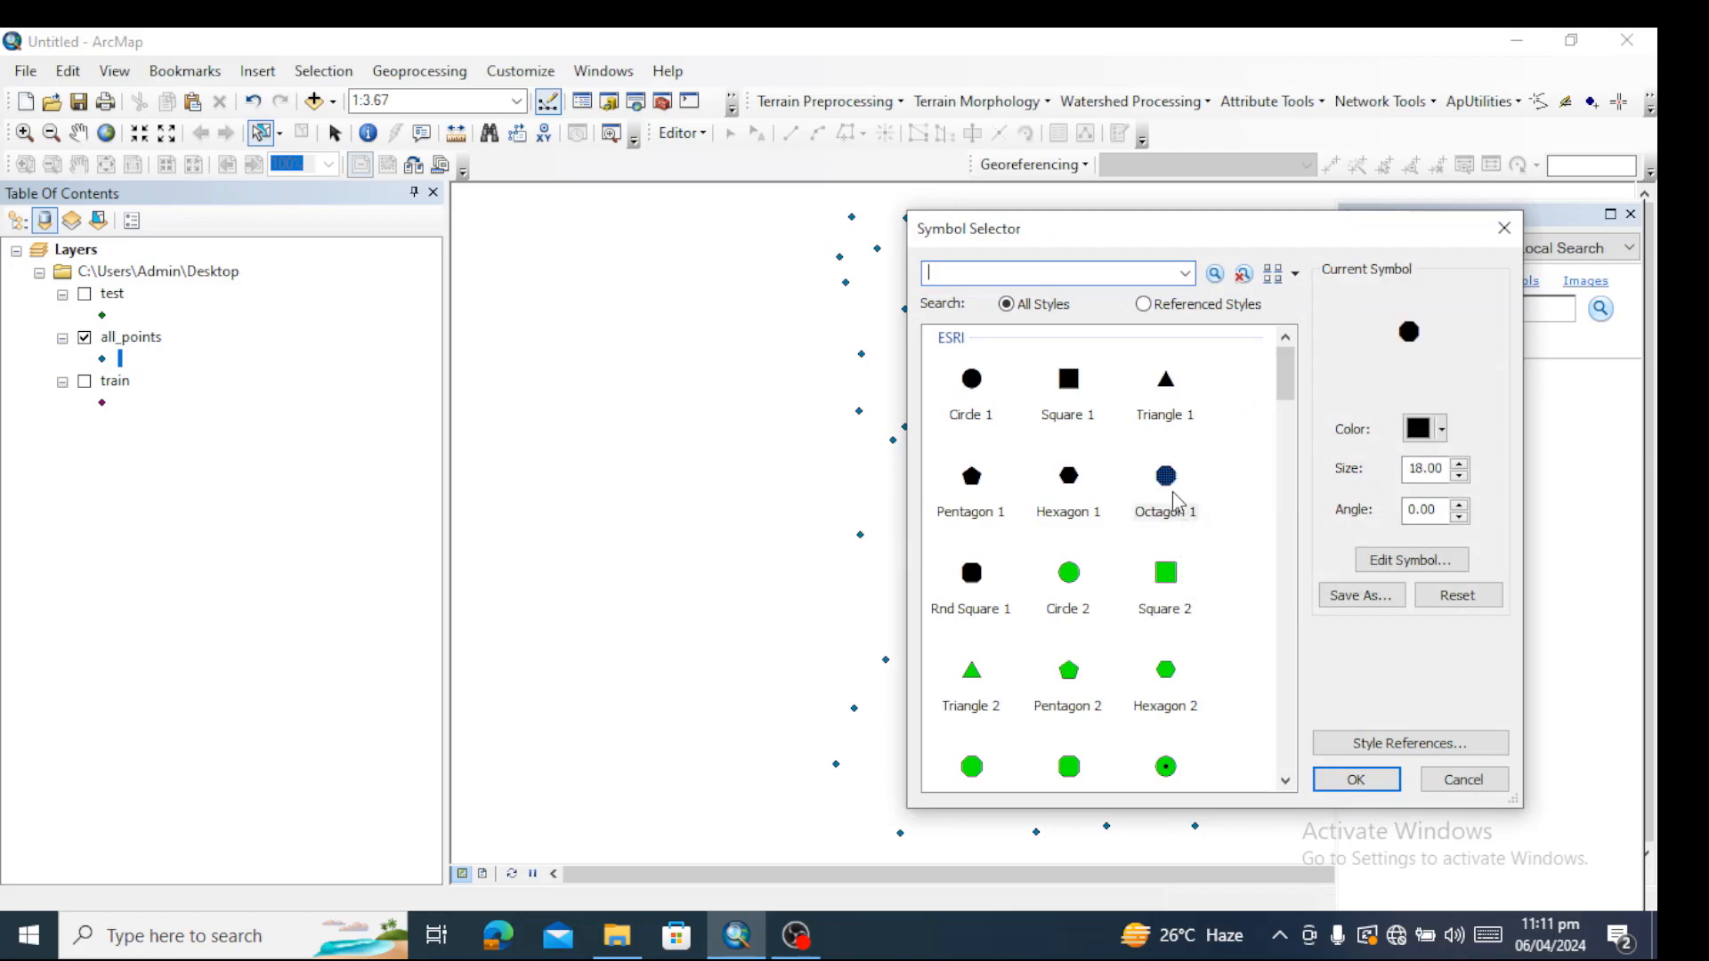
{"action": "left_click", "coordinate": [1354, 780]}
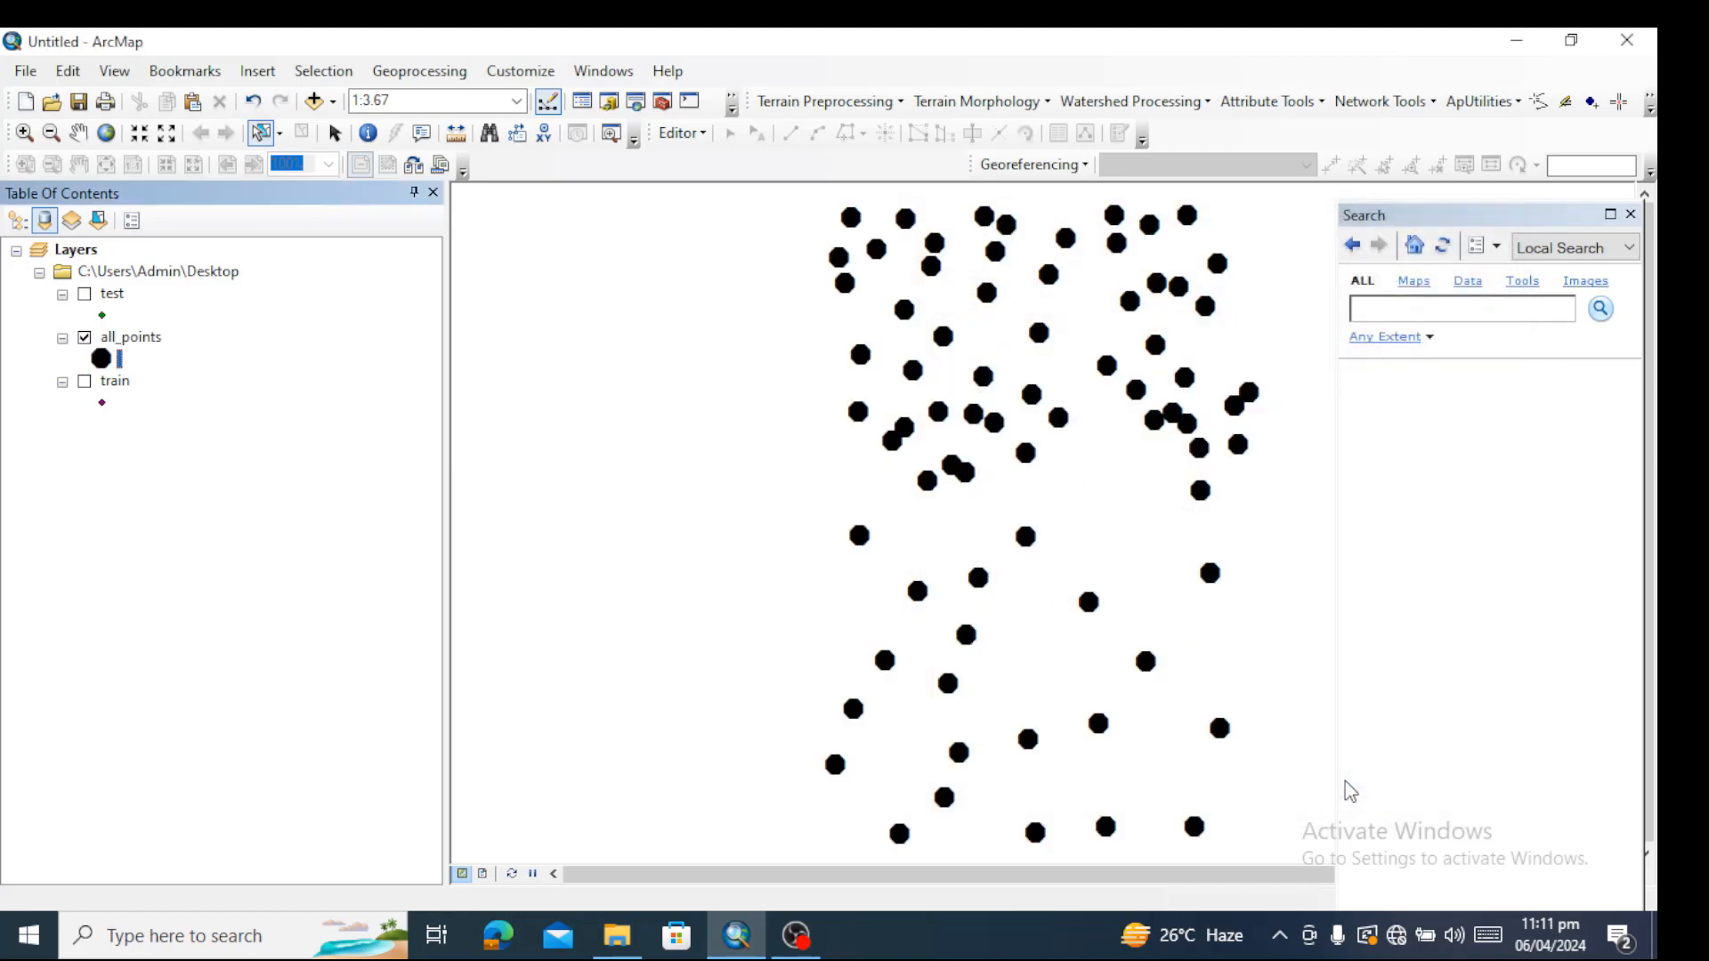
- Hide all_points, display the train layer alone, and change its symbol to the green Hexagon 2
{"action": "left_click", "coordinate": [85, 339]}
{"action": "left_click", "coordinate": [90, 388]}
{"action": "left_click", "coordinate": [85, 381]}
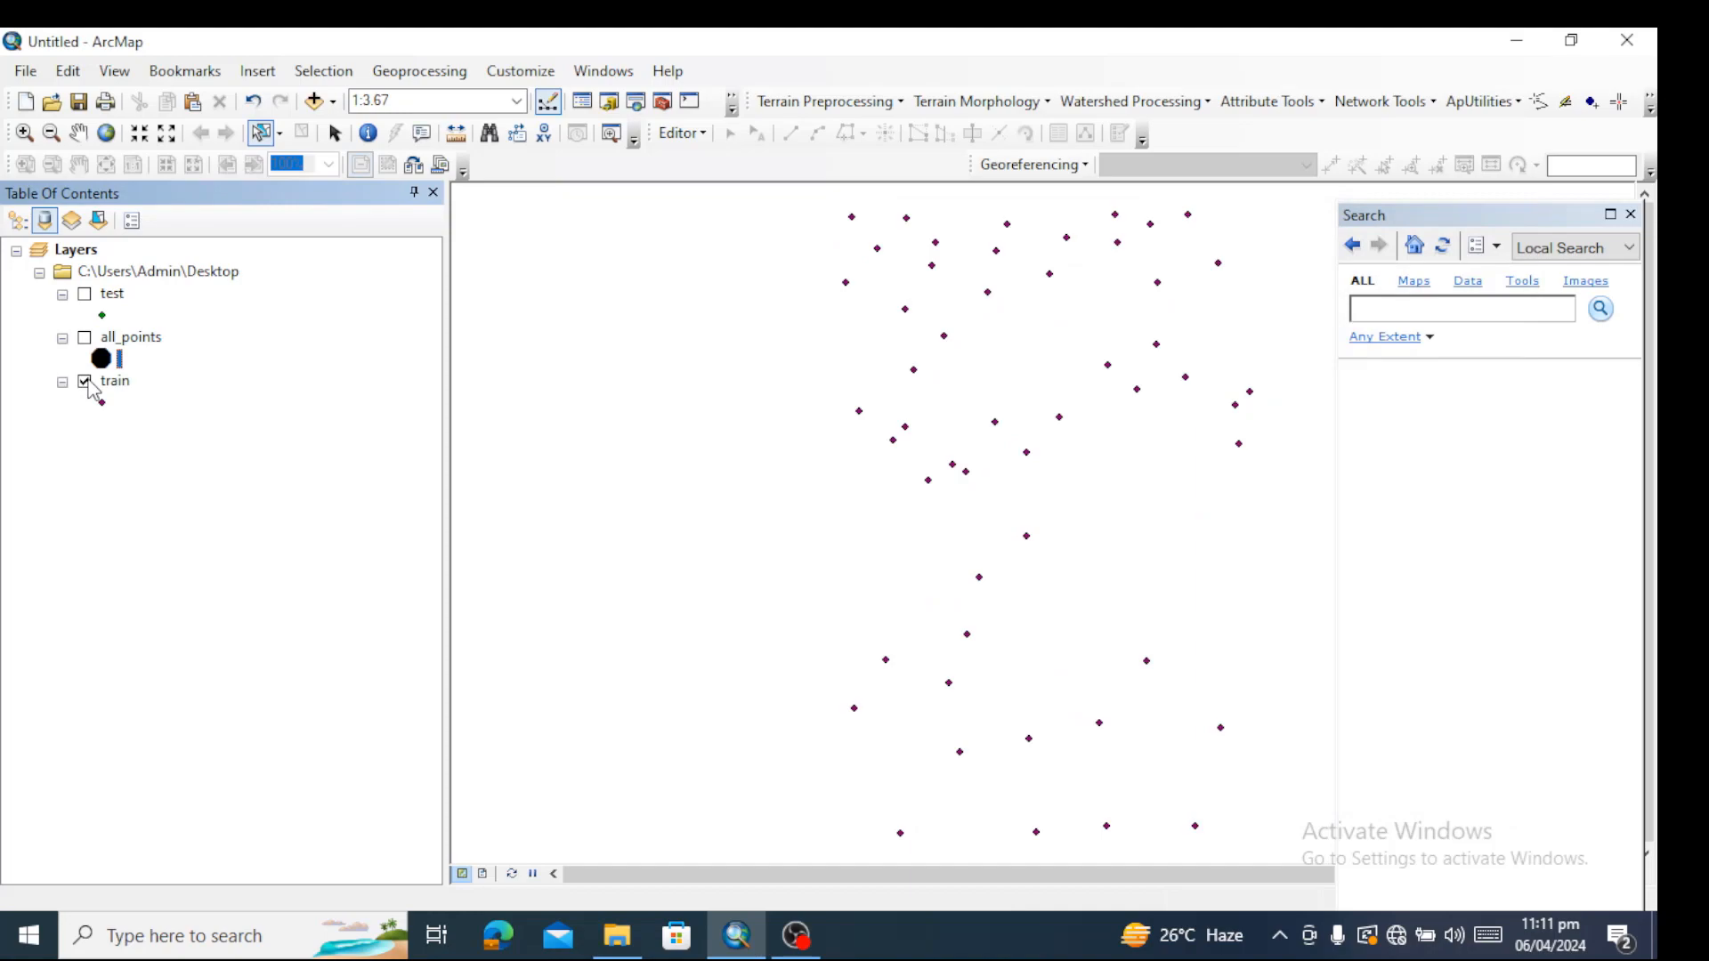
{"action": "left_click", "coordinate": [102, 403]}
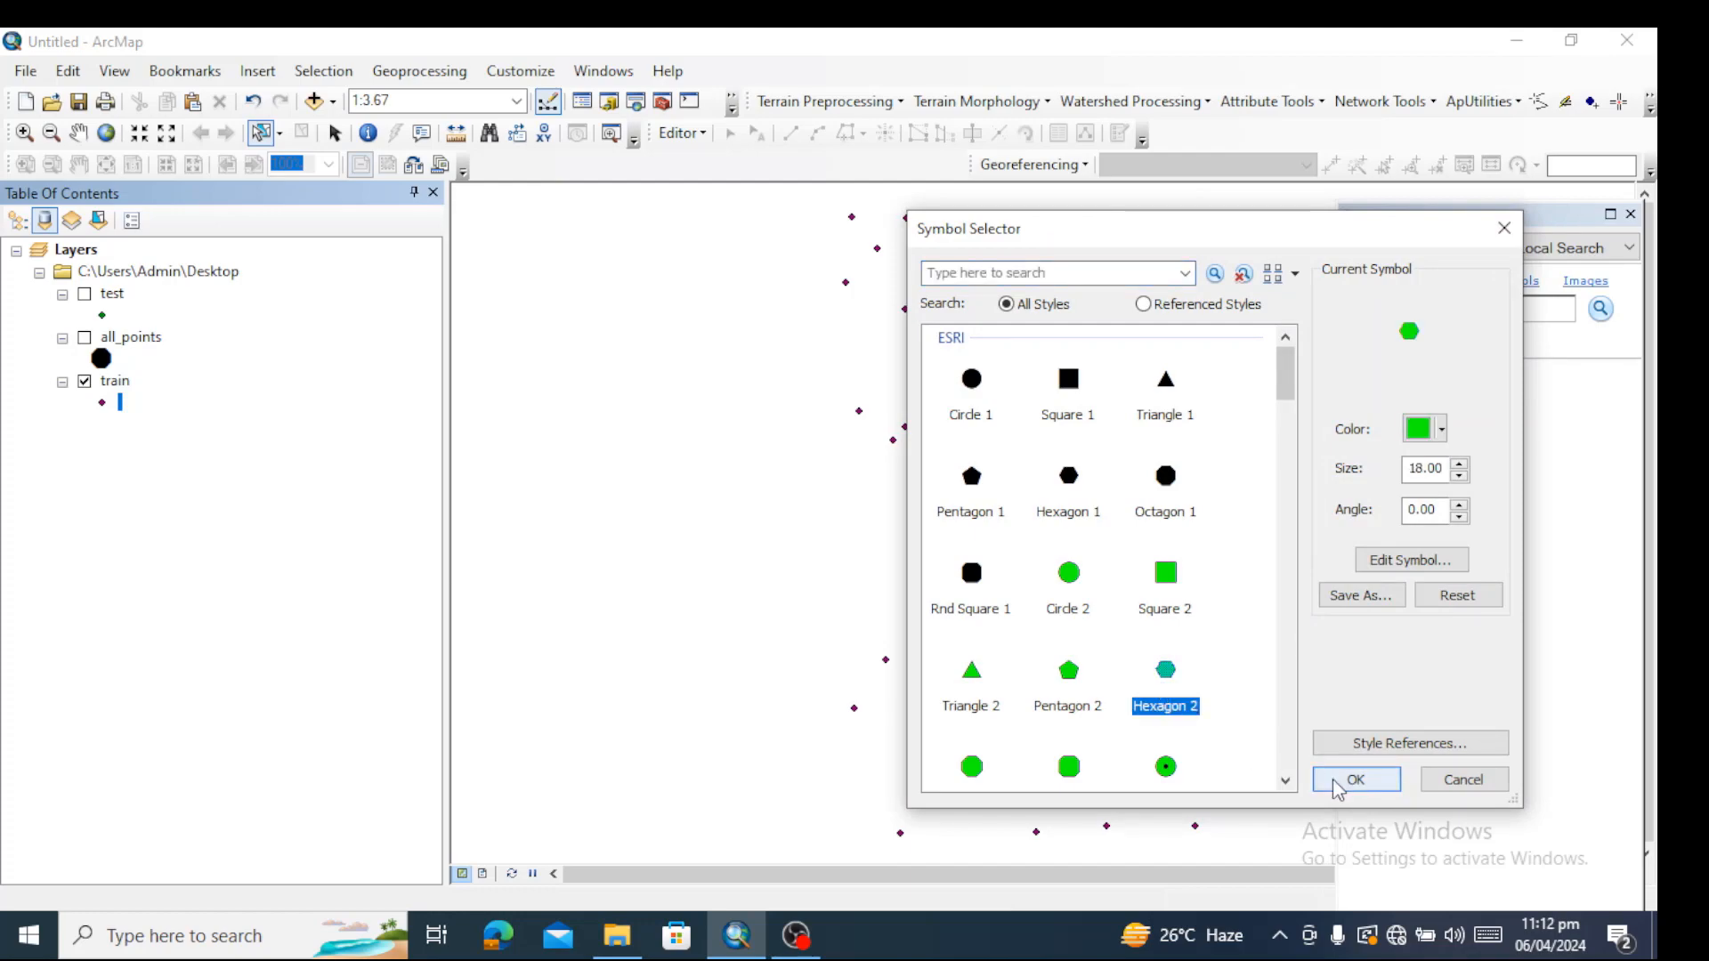
{"action": "left_click", "coordinate": [1356, 779]}
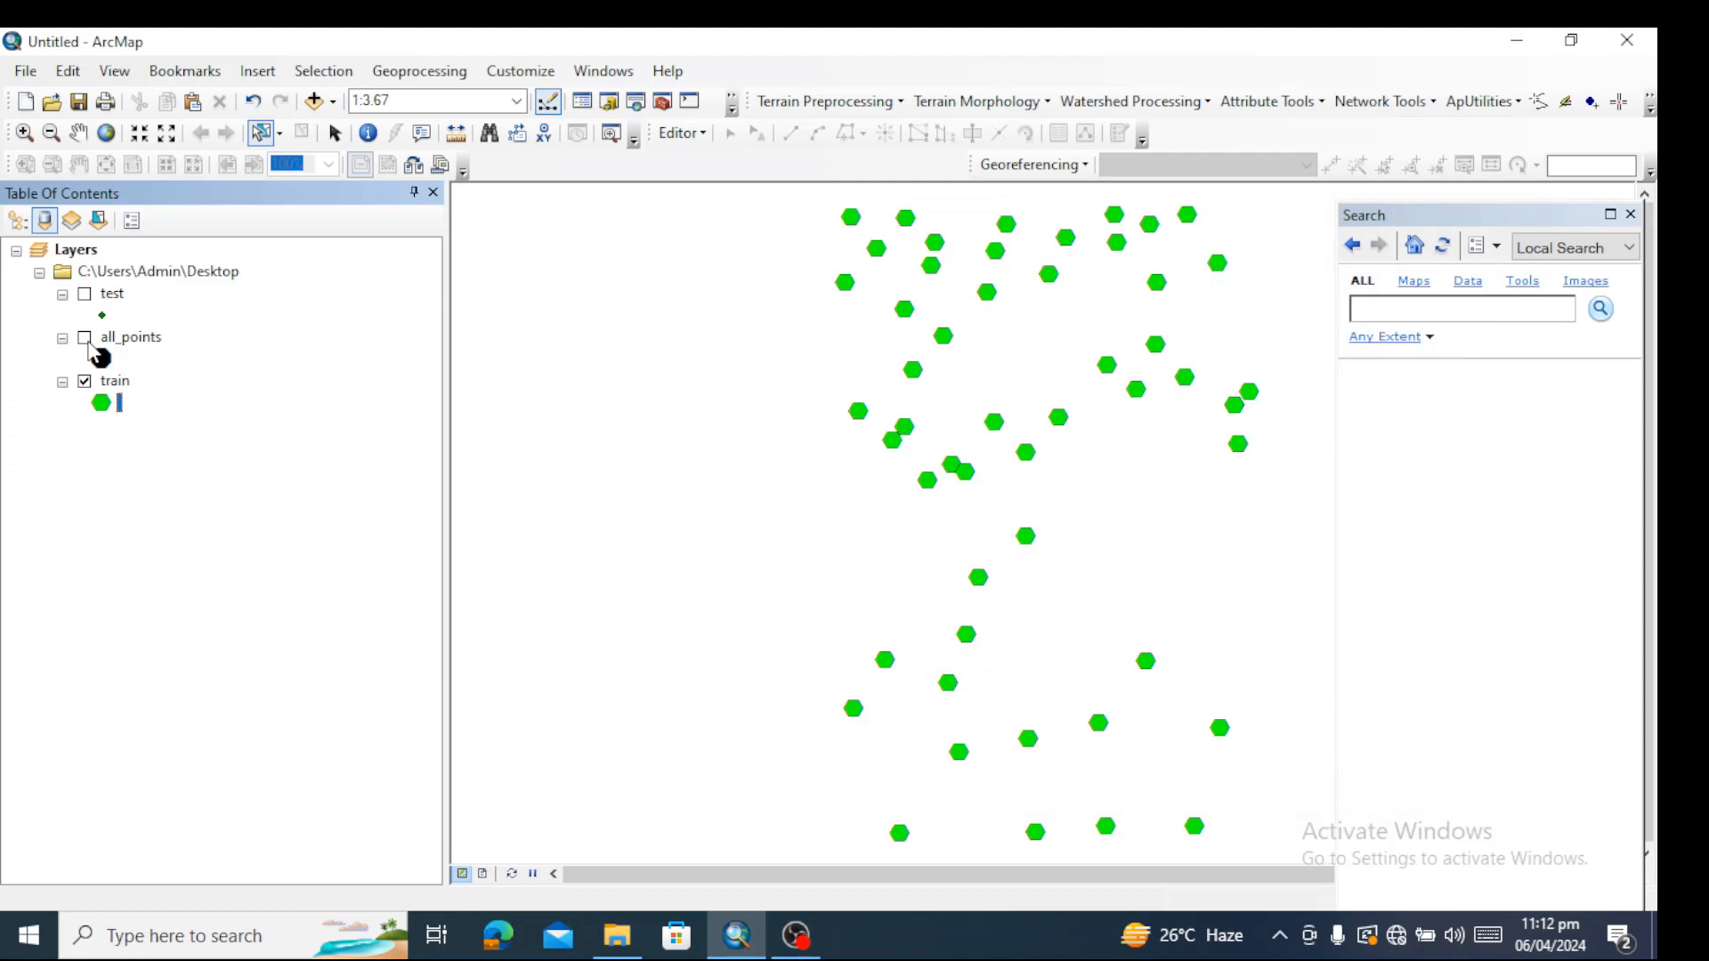
- Hide the train layer, display the test layer, and check the record count in its attribute table before closing it
{"action": "left_click", "coordinate": [84, 381]}
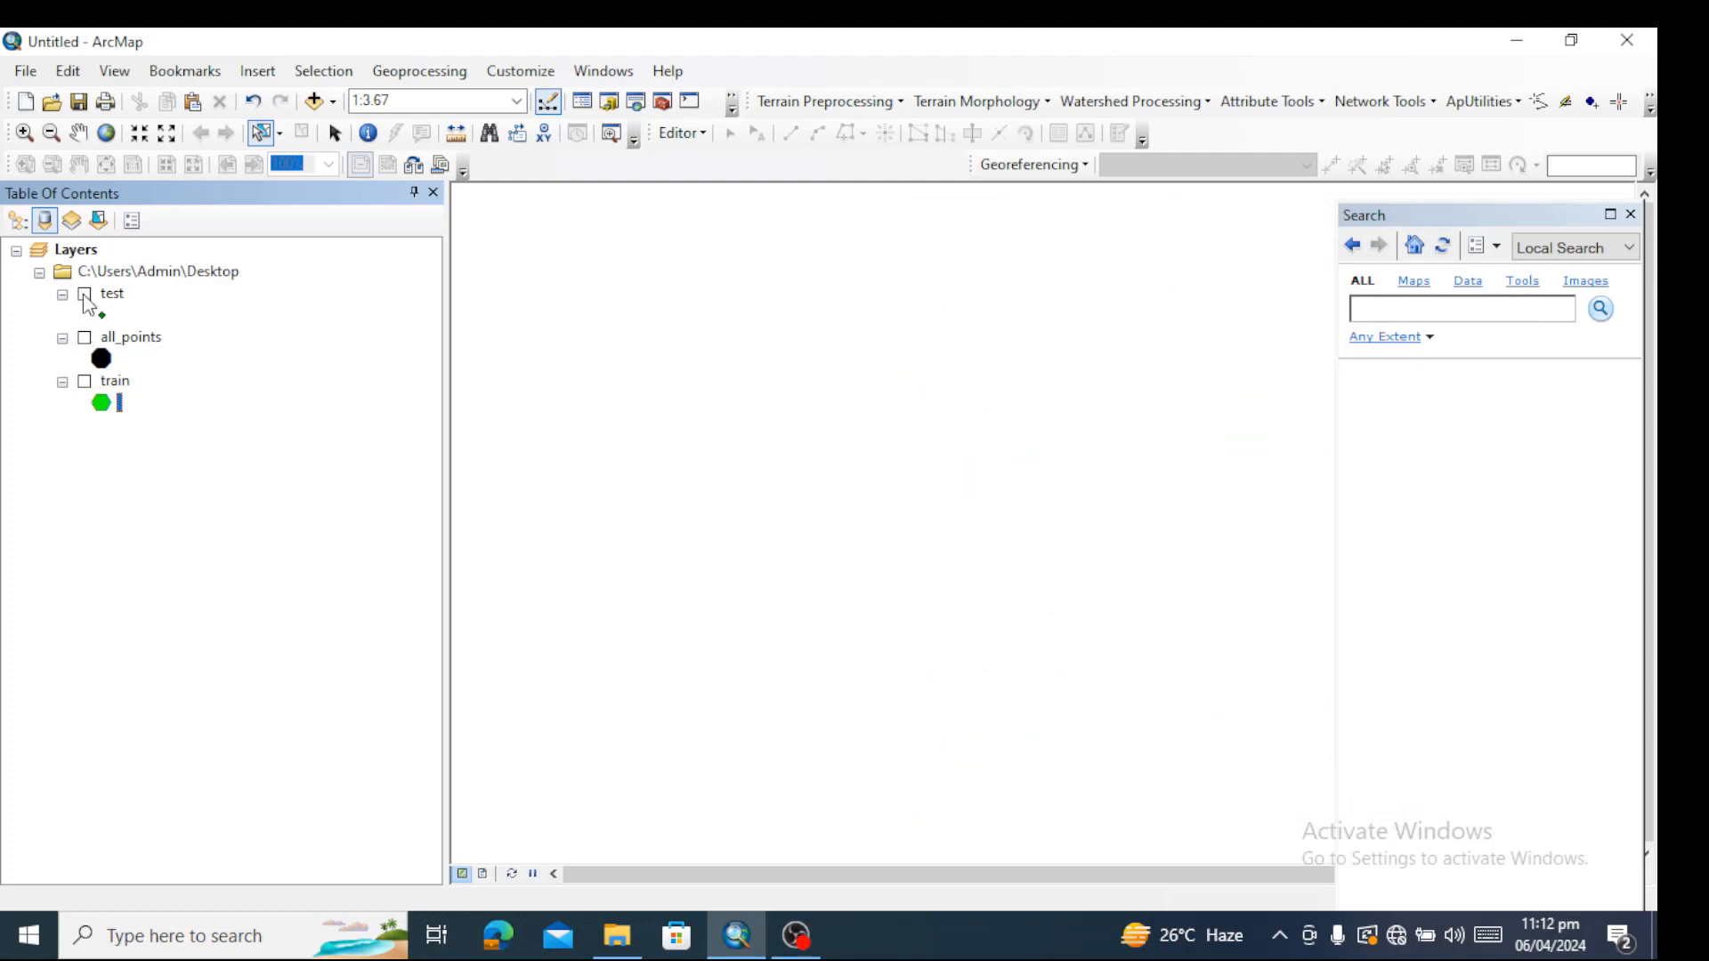
{"action": "left_click", "coordinate": [85, 295]}
{"action": "left_click", "coordinate": [114, 299]}
{"action": "right_click", "coordinate": [119, 304]}
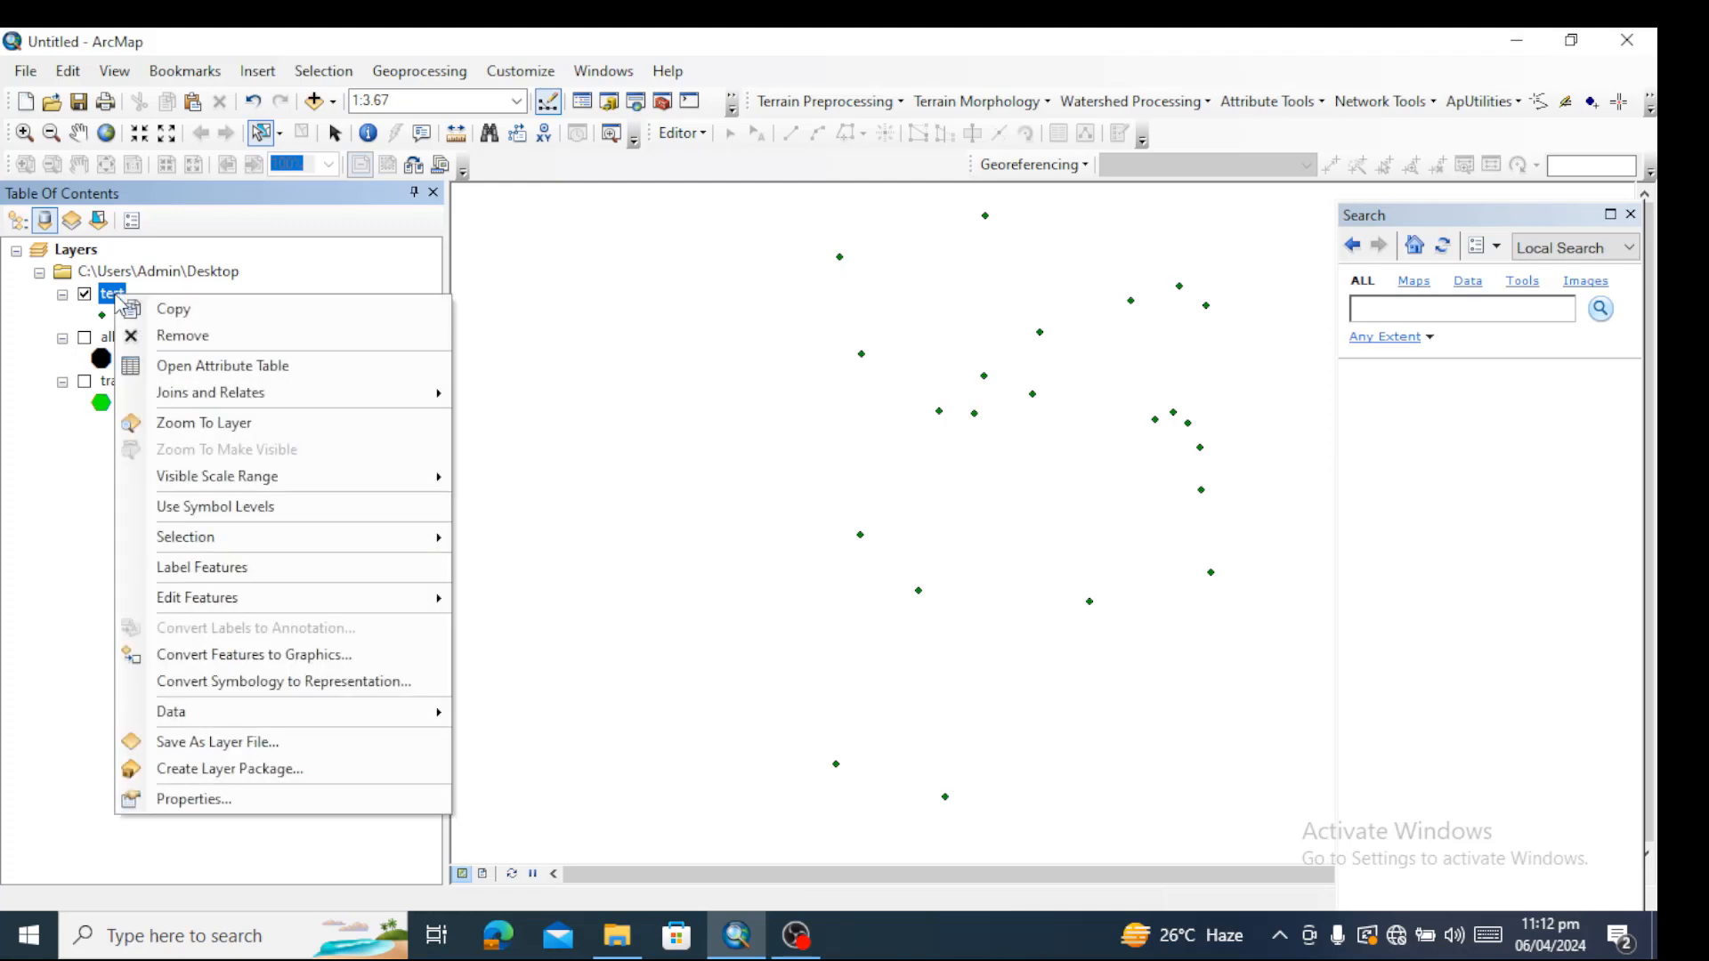
{"action": "left_click", "coordinate": [153, 364]}
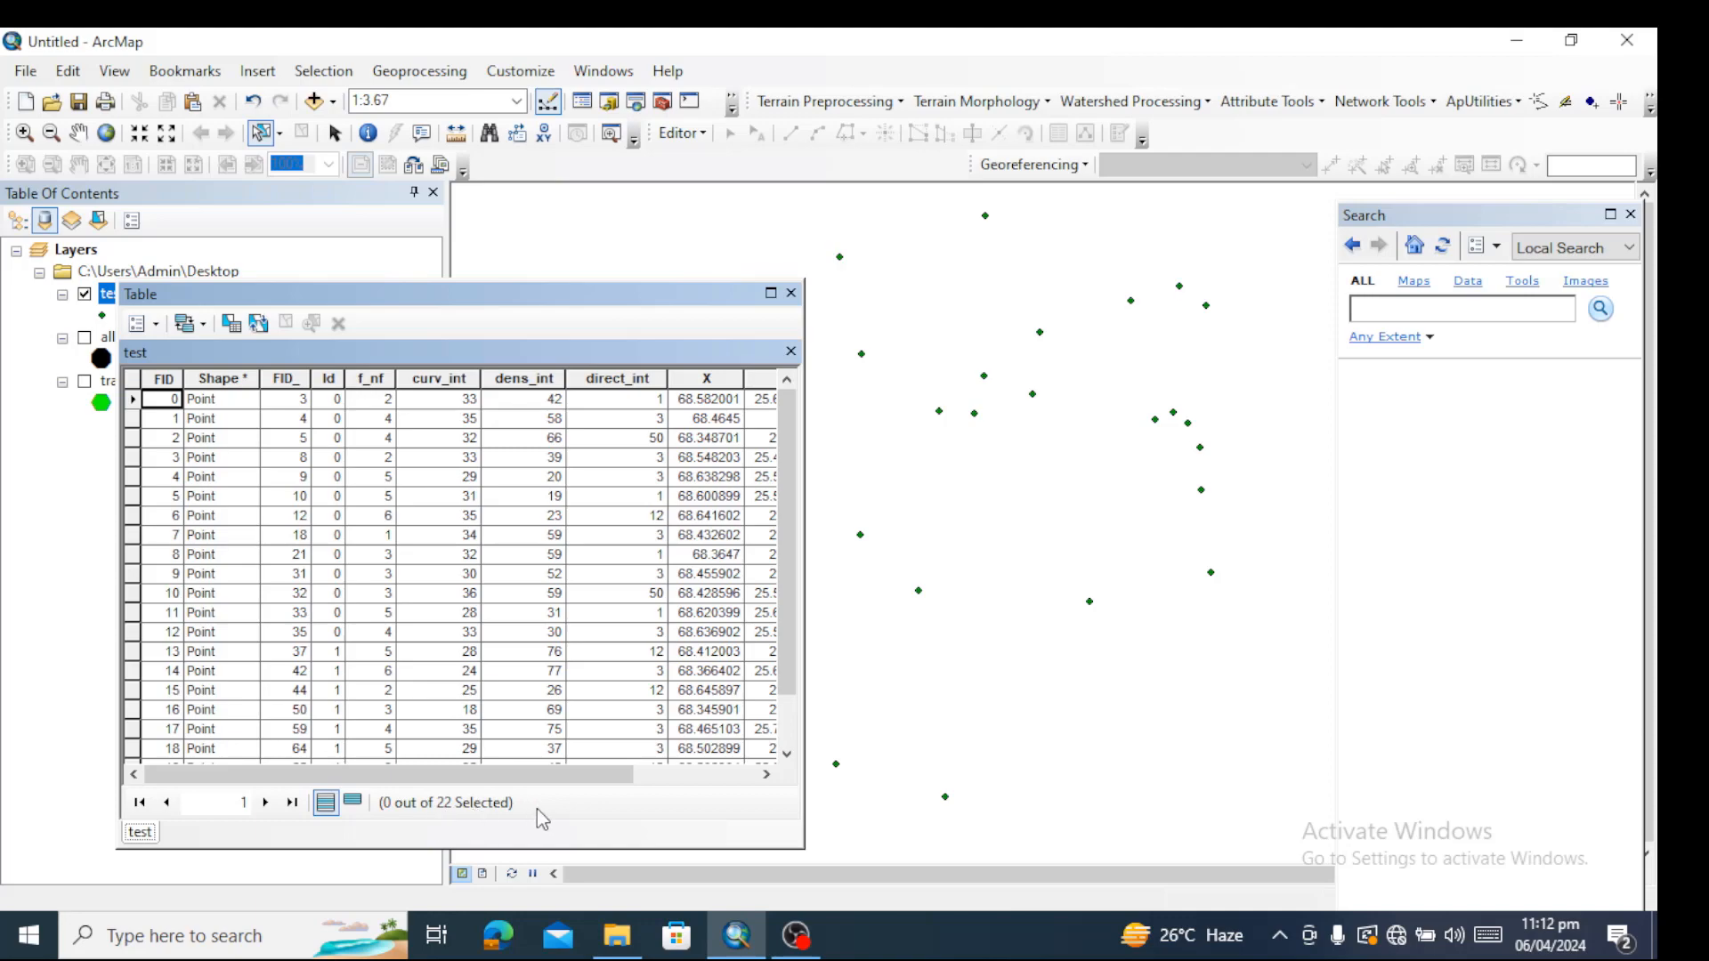
{"action": "left_click", "coordinate": [791, 352]}
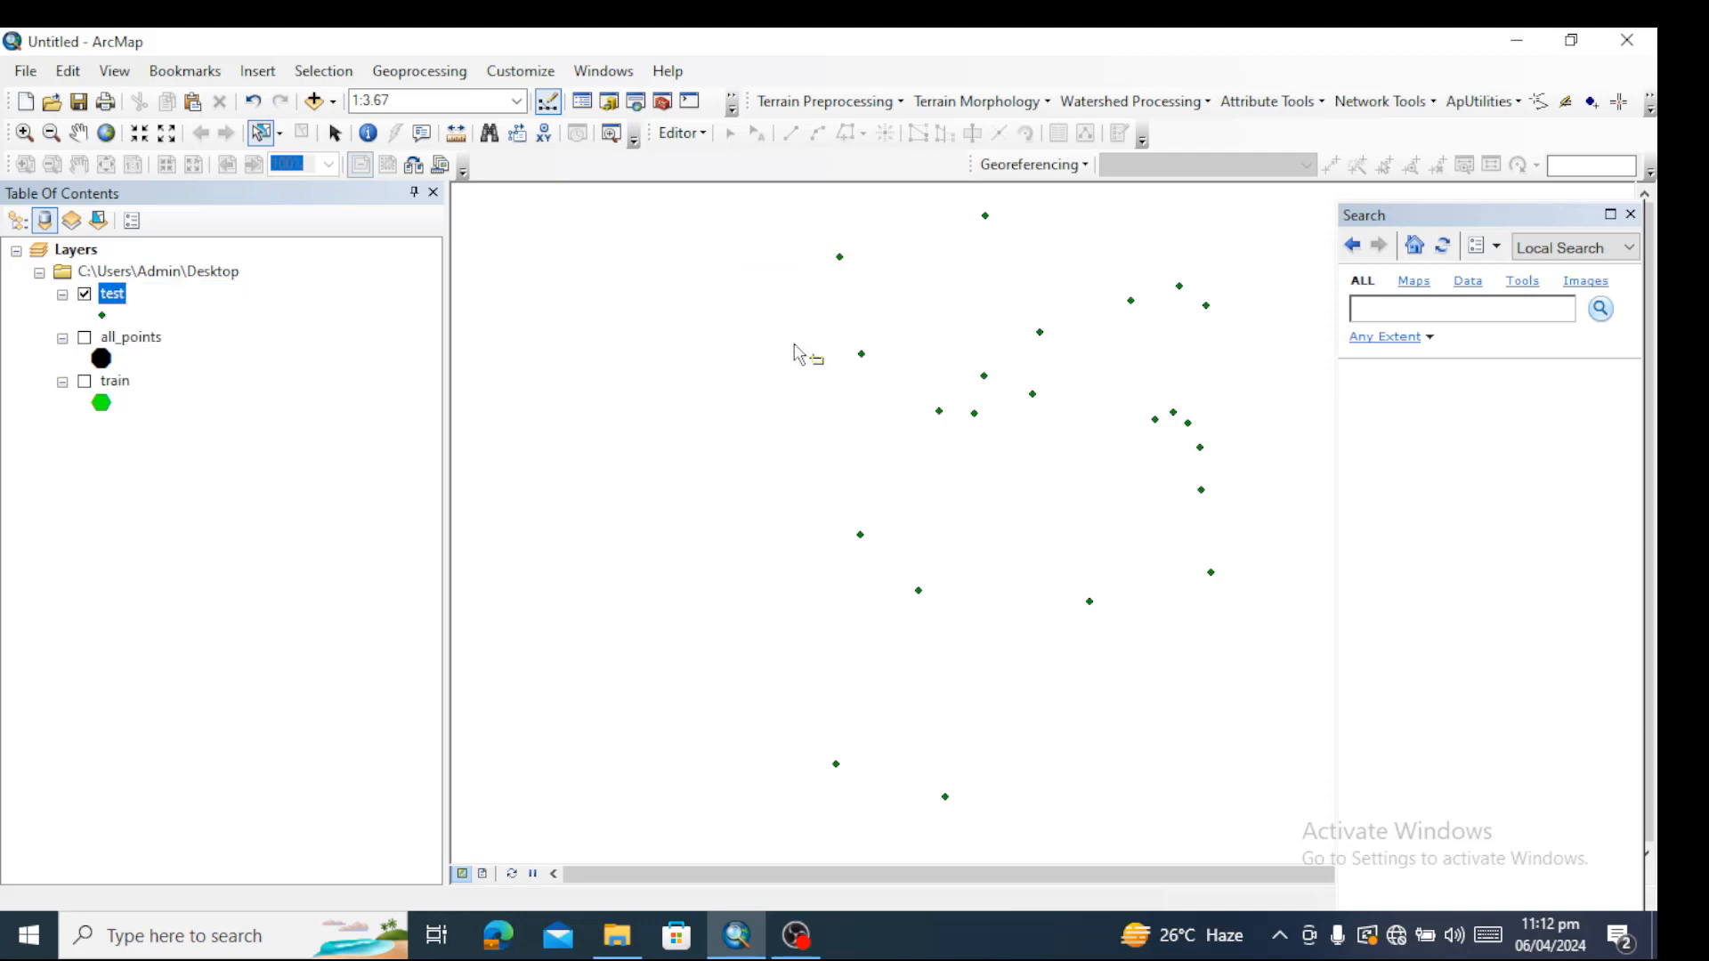
- Change the test layer's point symbol color to orange
{"action": "left_click", "coordinate": [101, 315]}
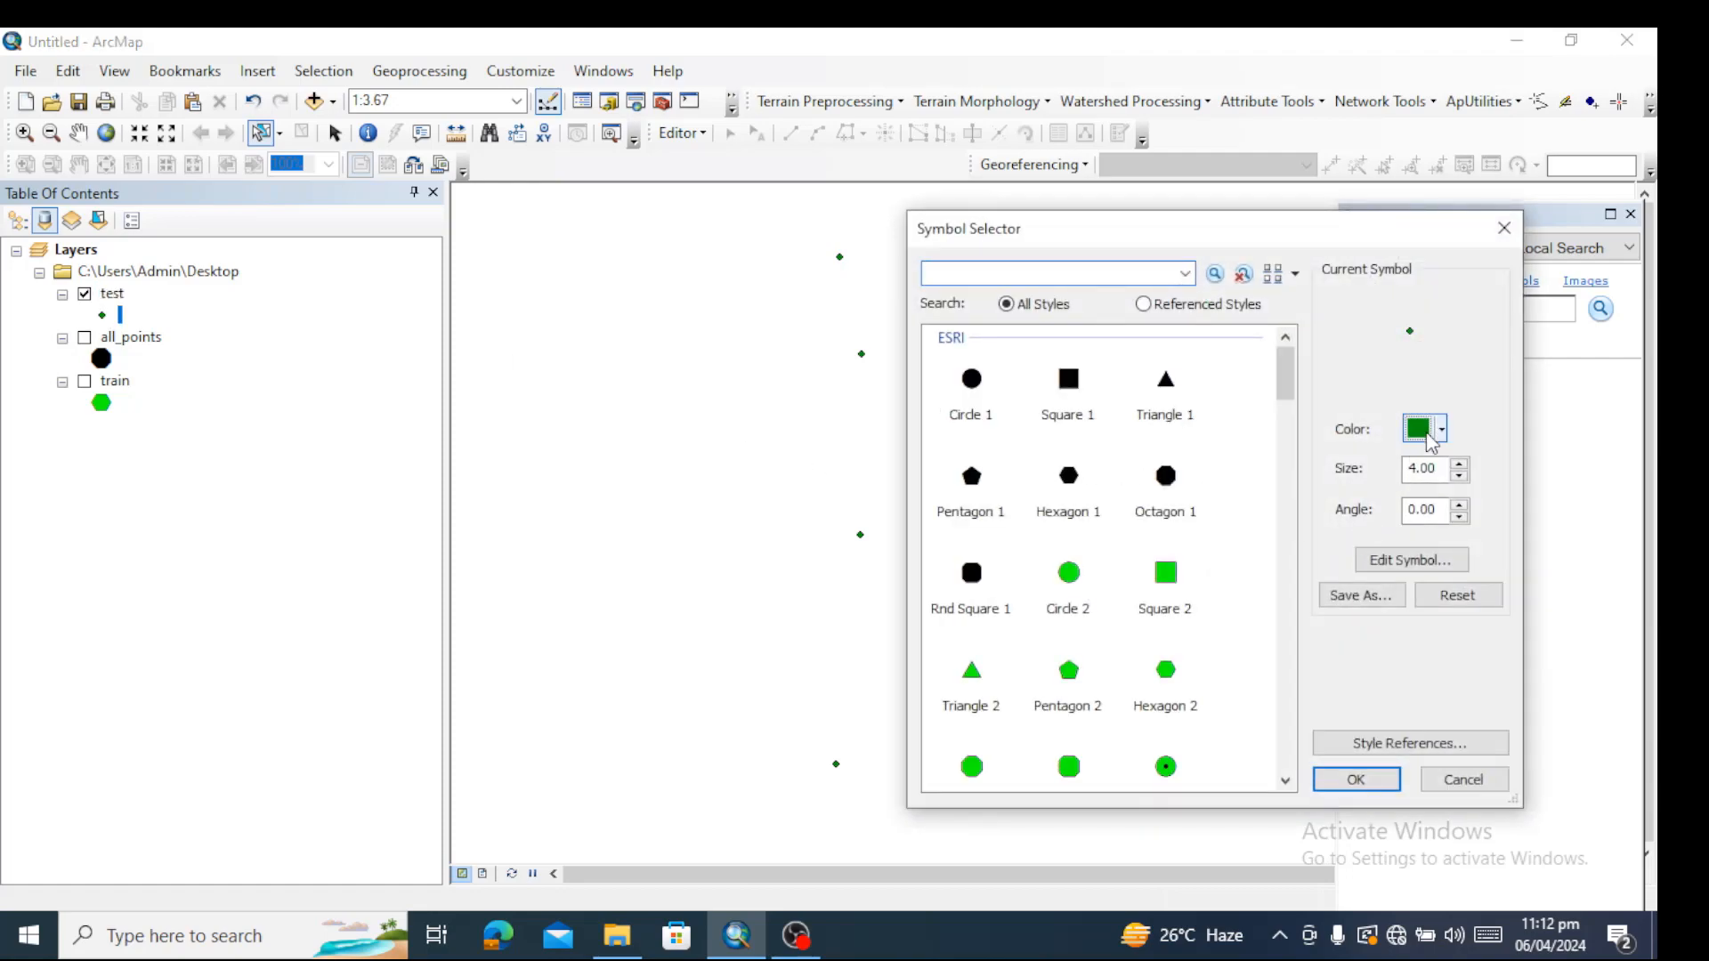
{"action": "left_click", "coordinate": [1429, 434]}
{"action": "left_click", "coordinate": [1465, 577]}
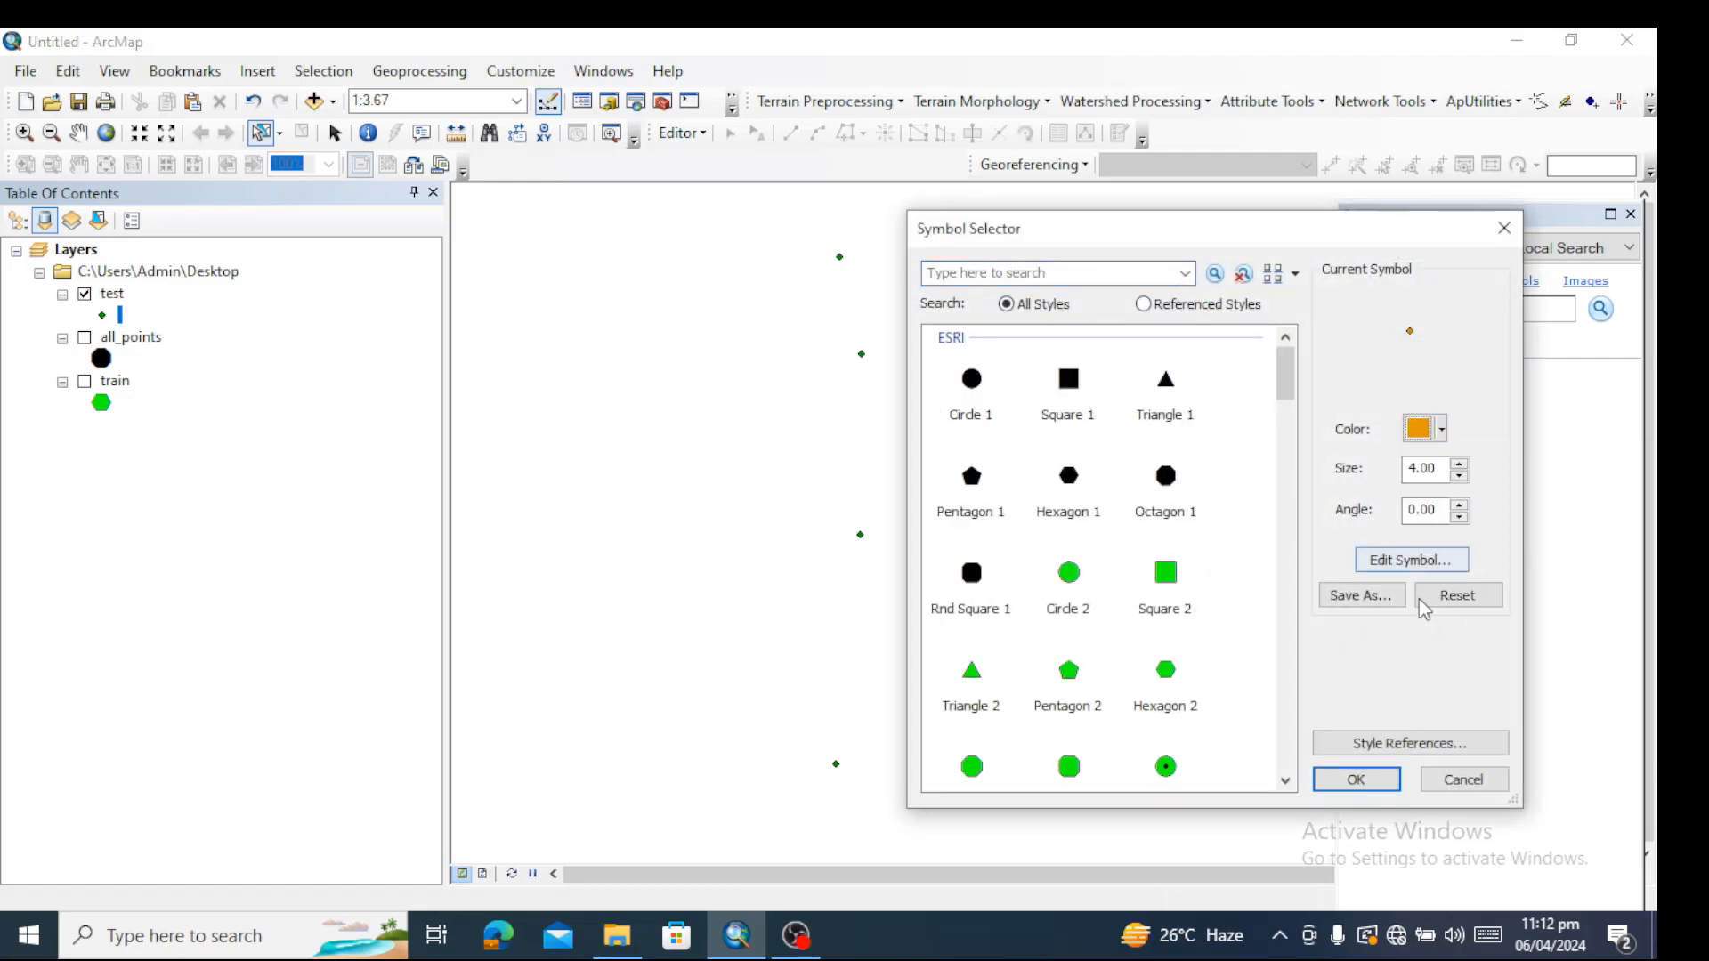
{"action": "left_click", "coordinate": [1355, 779]}
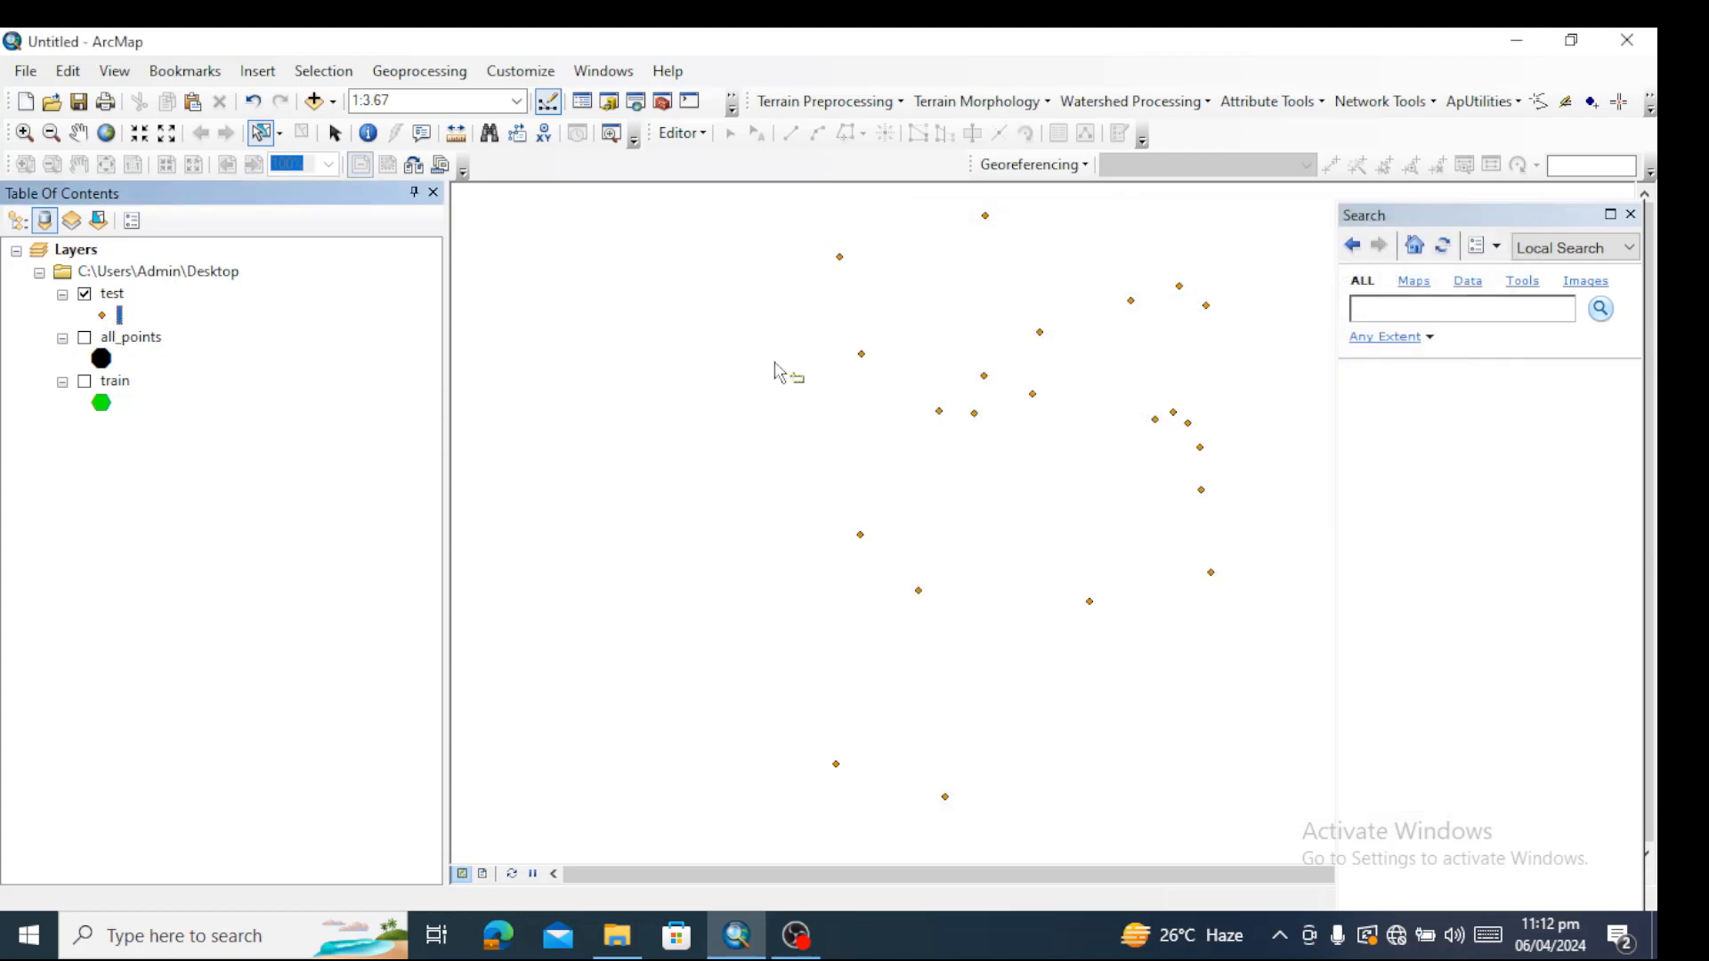
- Enlarge the test layer's point symbol to at least size 10
{"action": "left_click", "coordinate": [102, 315]}
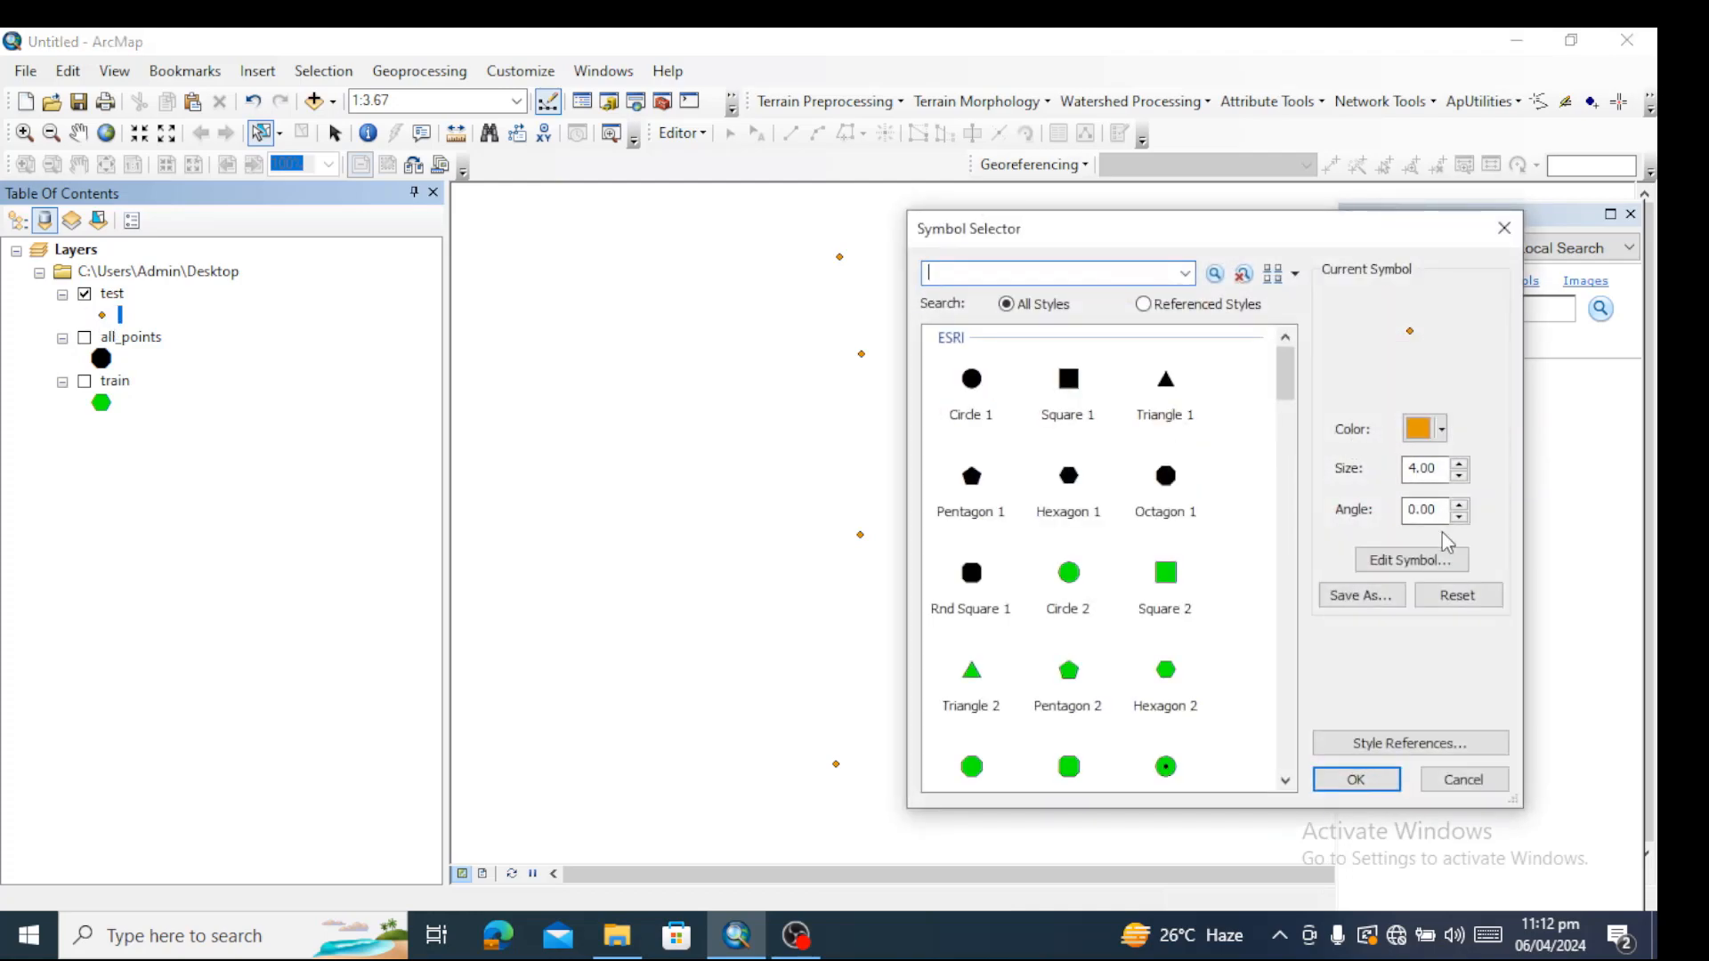
{"action": "double_click", "coordinate": [1459, 477]}
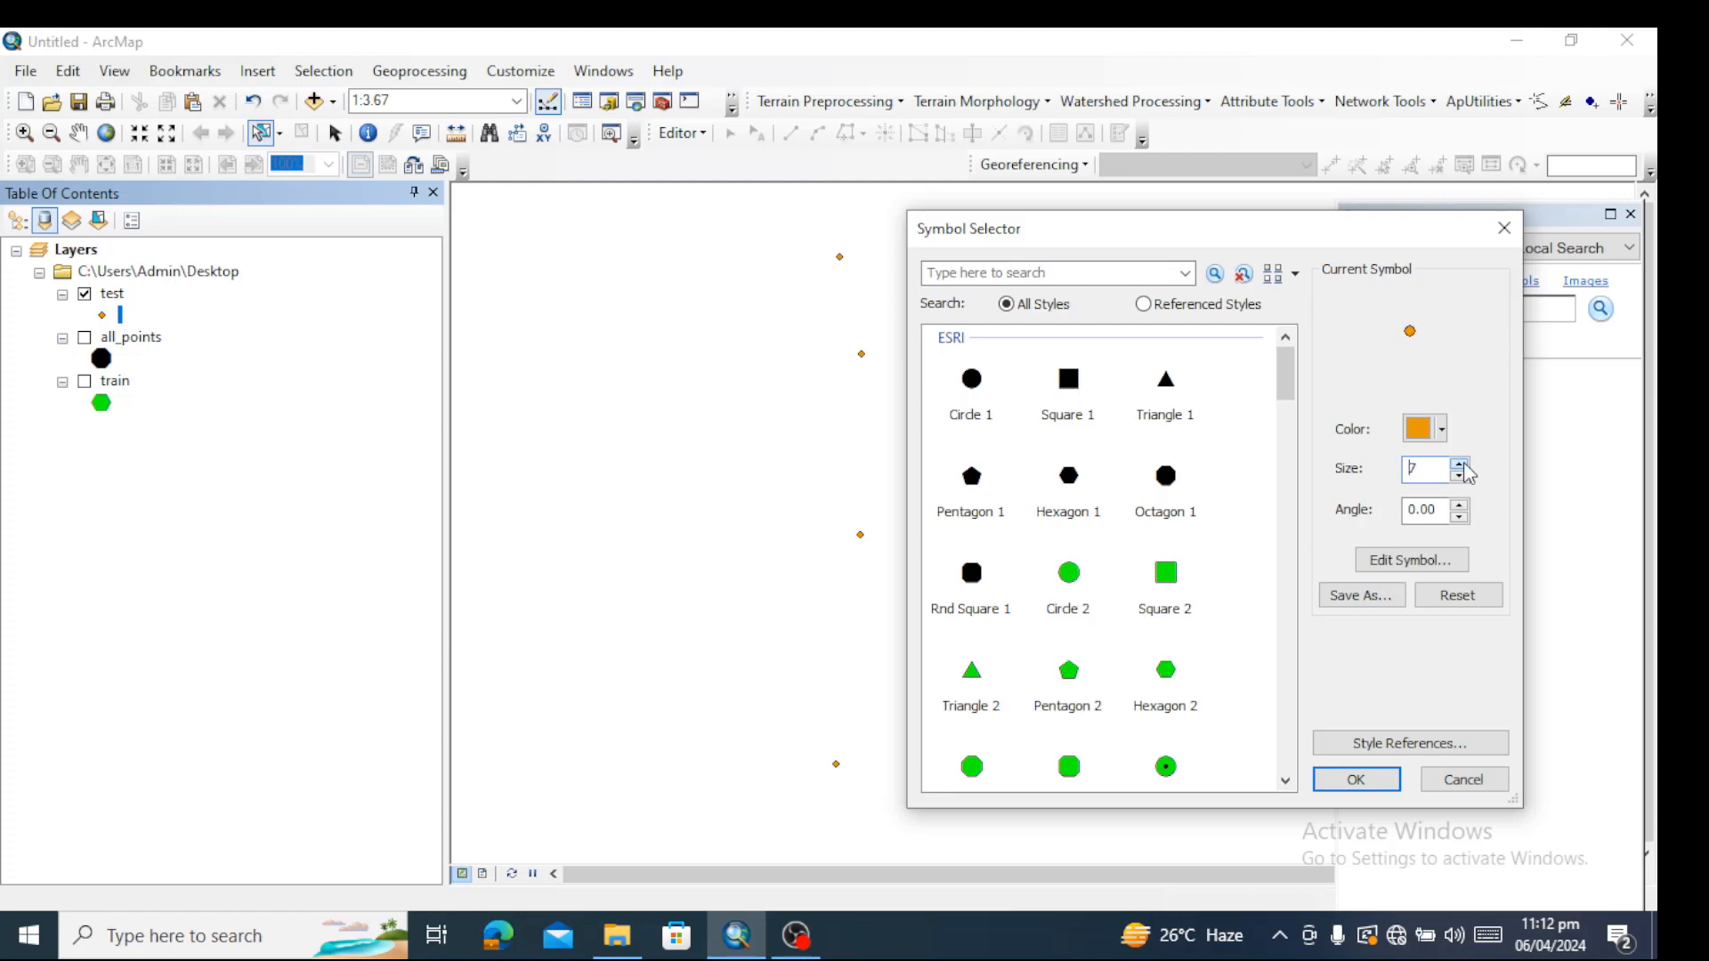
{"action": "left_click", "coordinate": [1461, 464]}
{"action": "left_click", "coordinate": [1461, 465]}
{"action": "left_click", "coordinate": [1460, 464]}
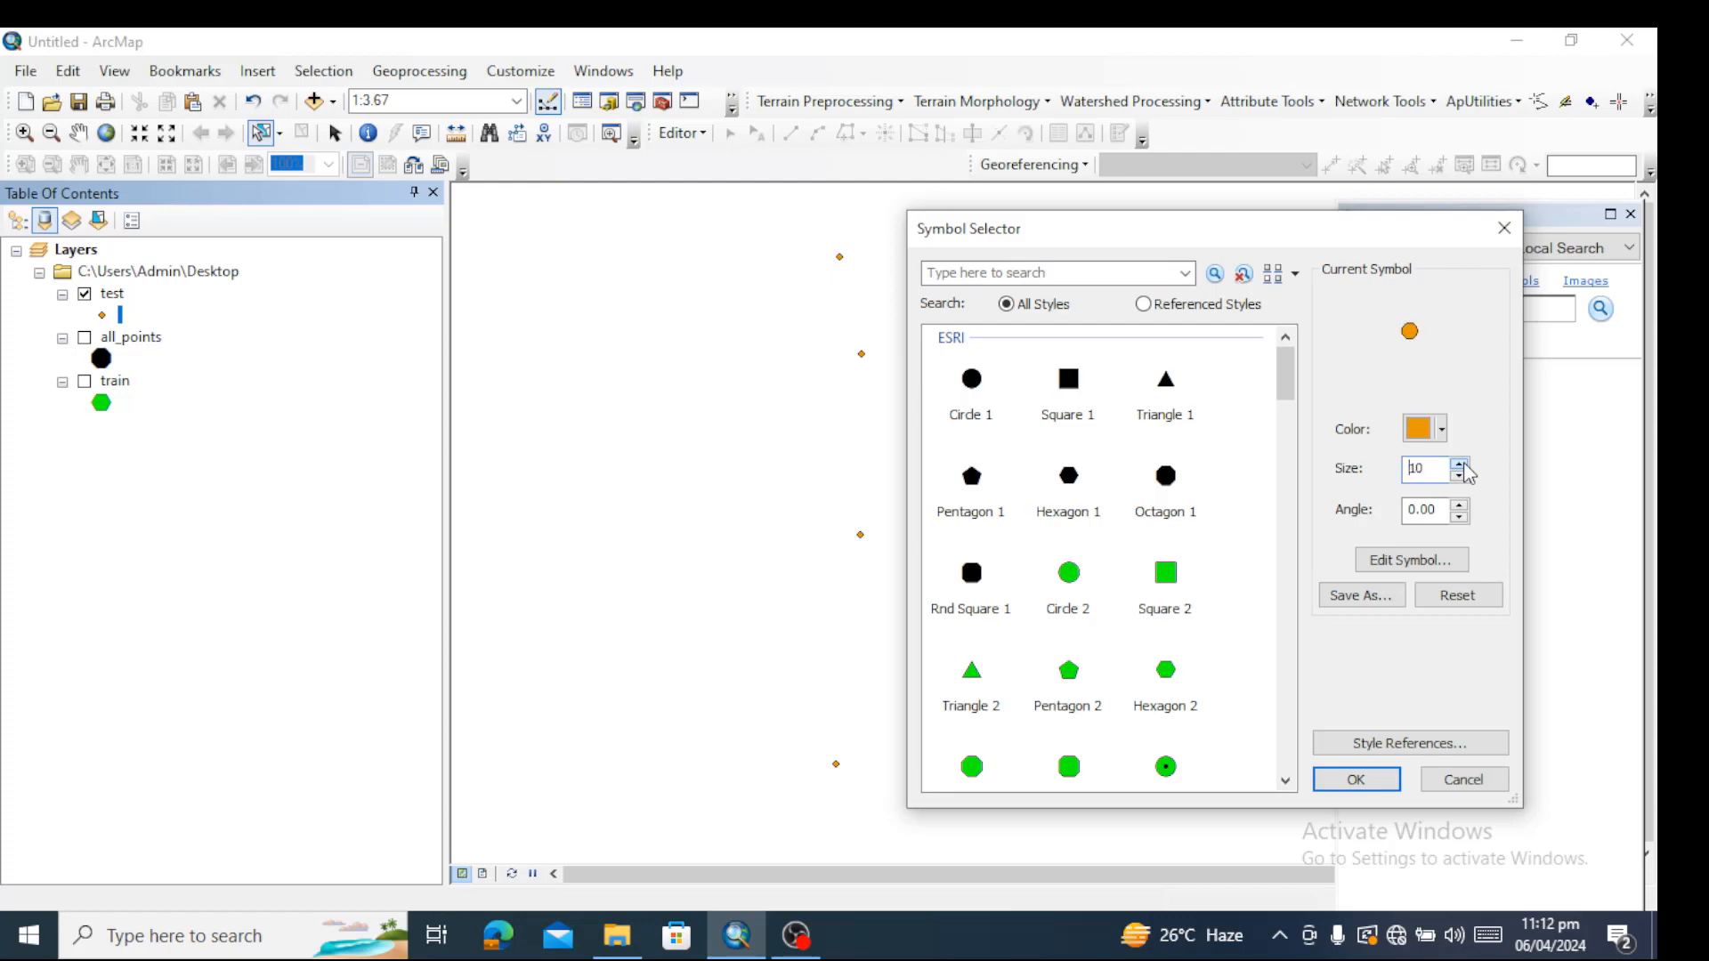
{"action": "left_click", "coordinate": [1356, 782]}
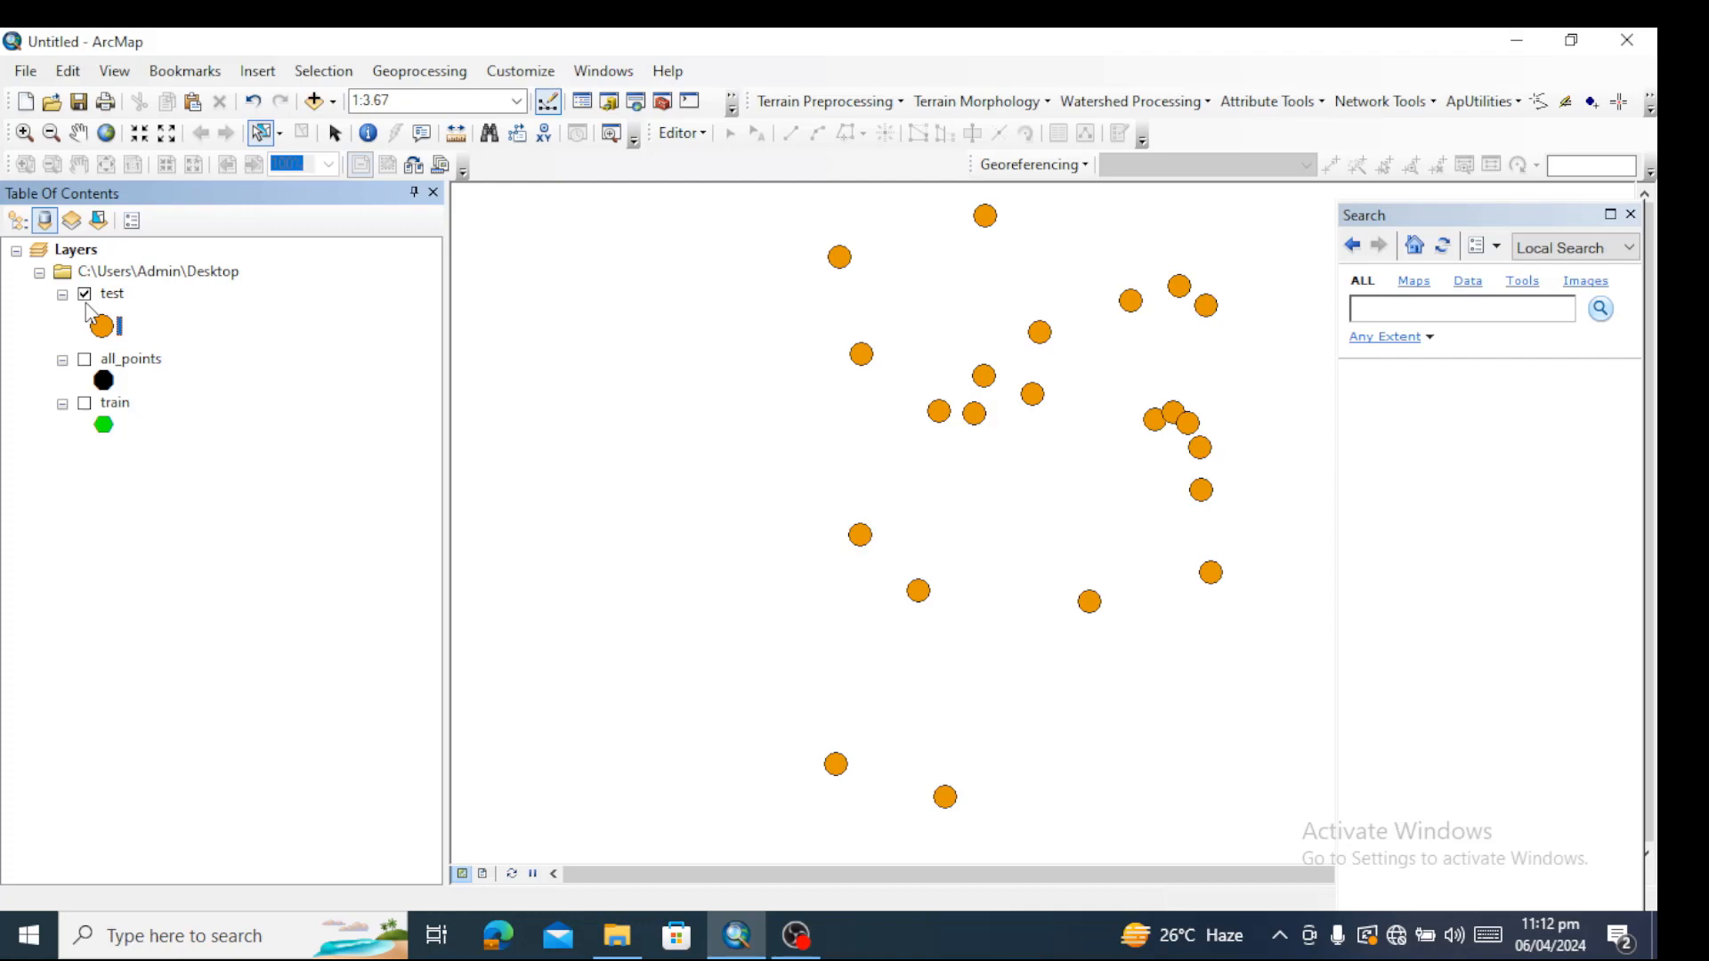
- Display the train layer together with the test layer, and briefly show all_points for comparison before hiding it again
{"action": "left_click", "coordinate": [84, 403]}
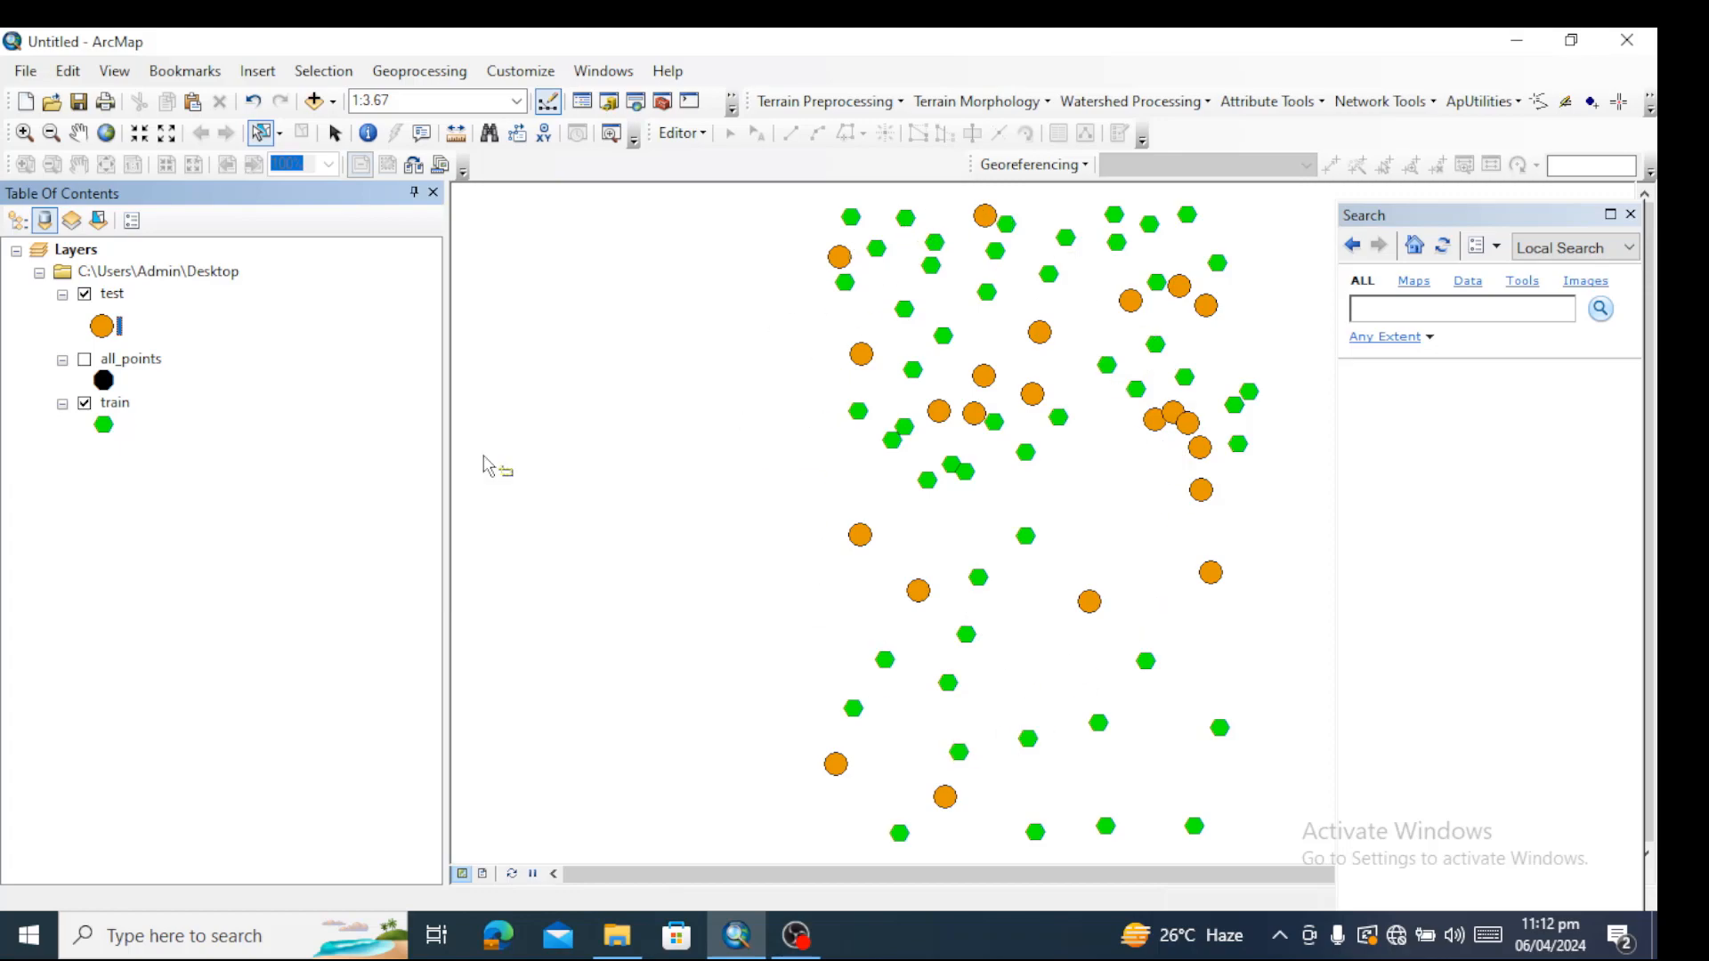
{"action": "left_click", "coordinate": [84, 360]}
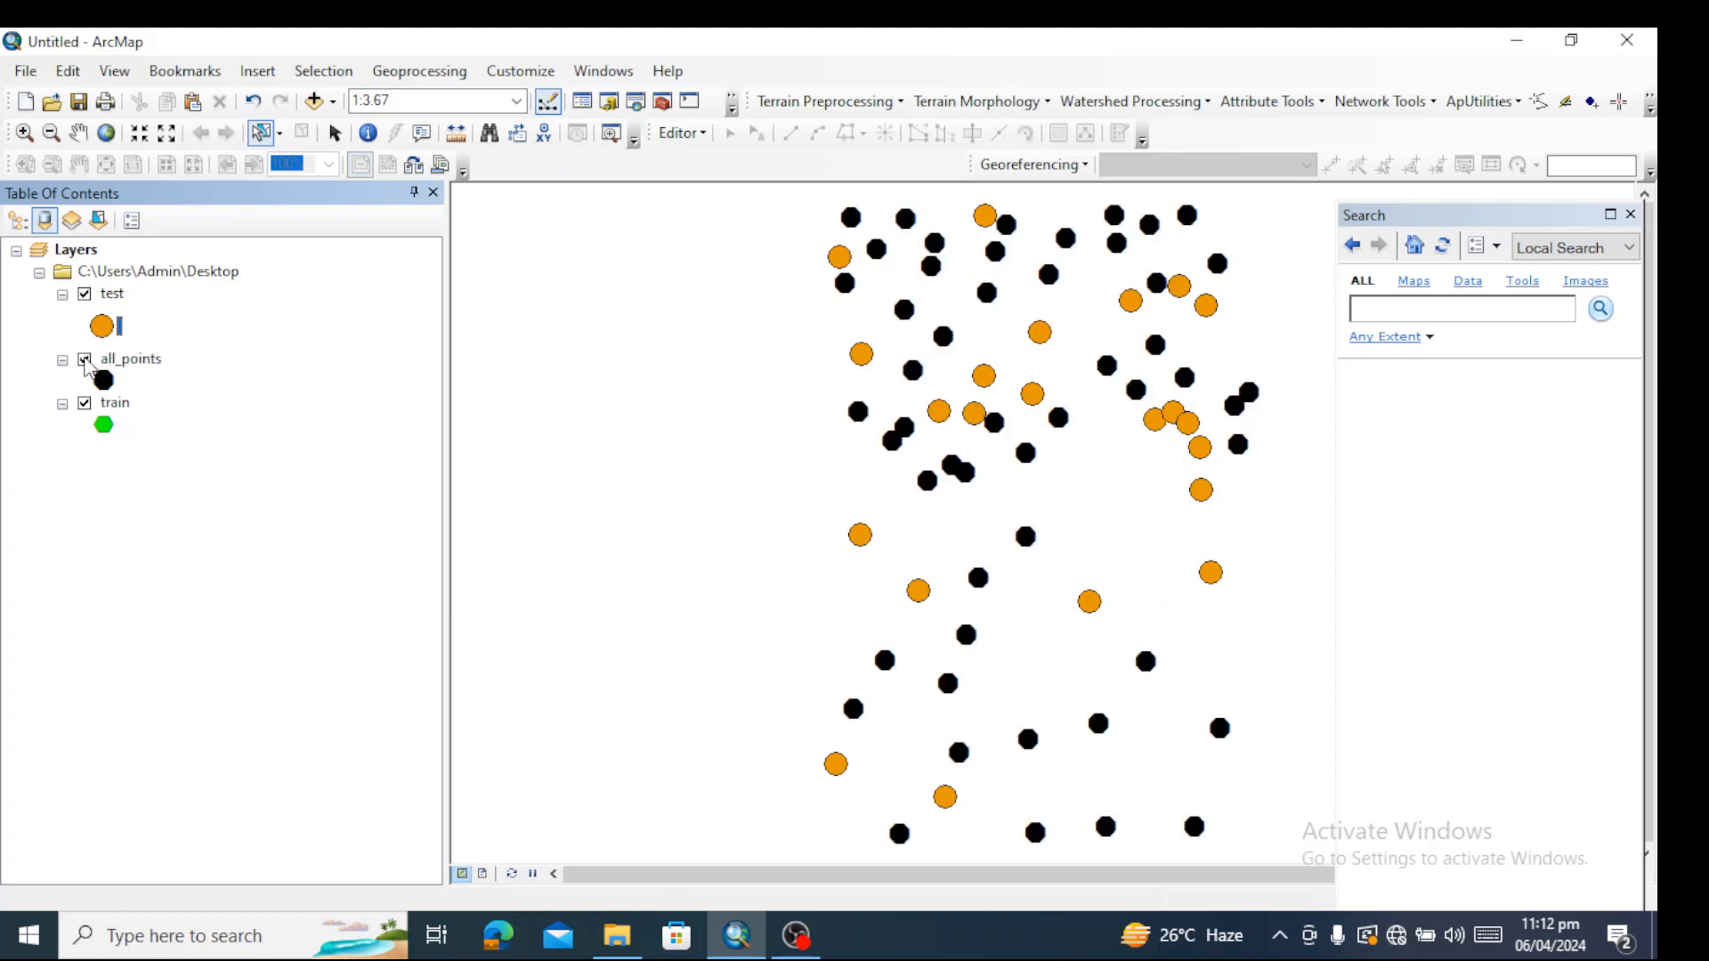
{"action": "left_click", "coordinate": [85, 361]}
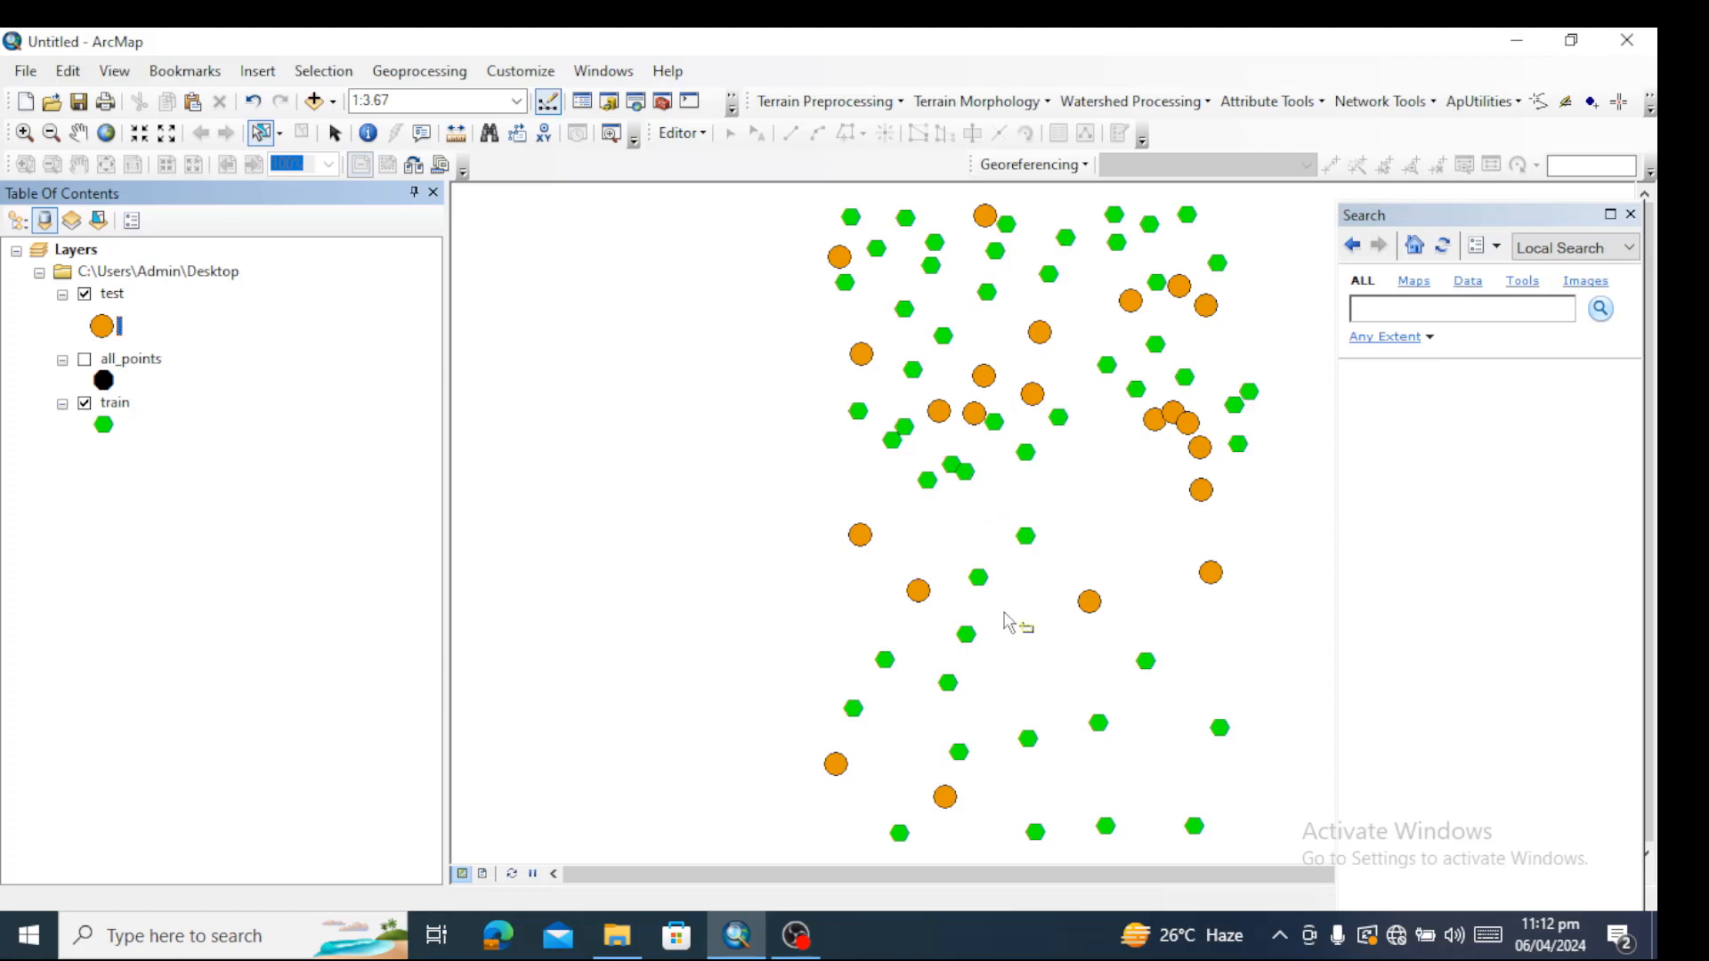